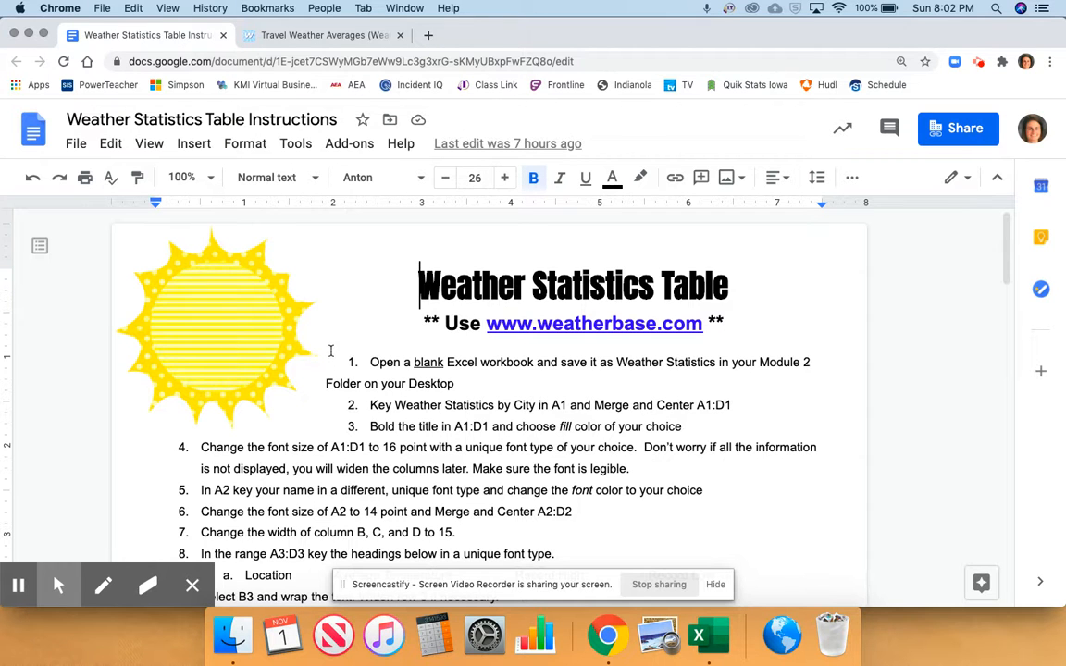
View the weatherbase website and return to the opening instructions in the Weather Statistics Table document
left_click(295, 38)
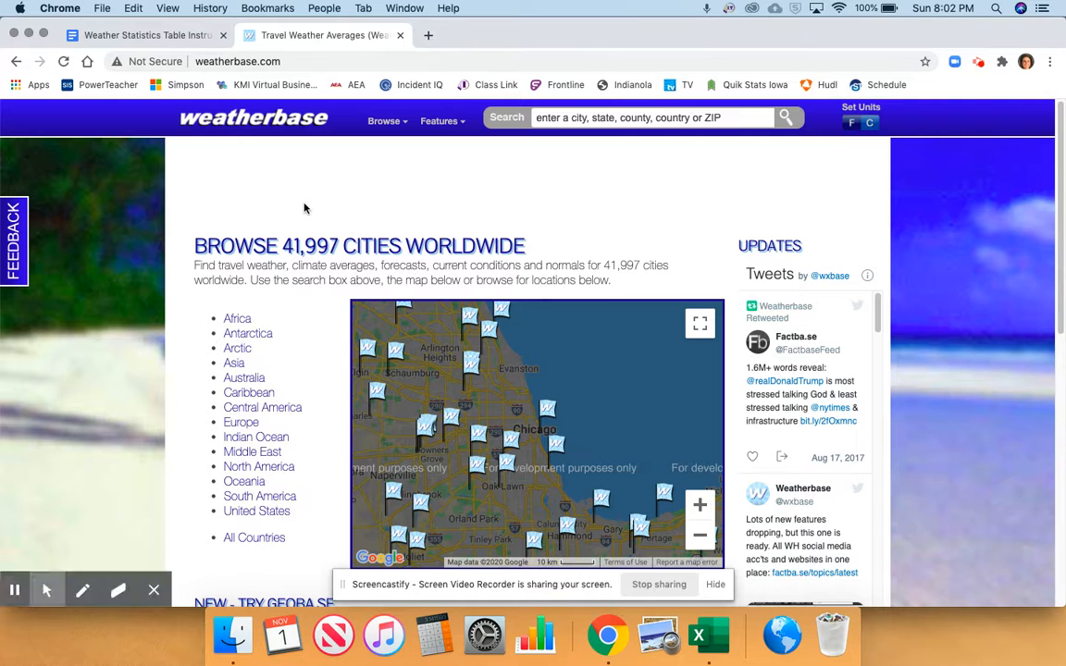
left_click(174, 39)
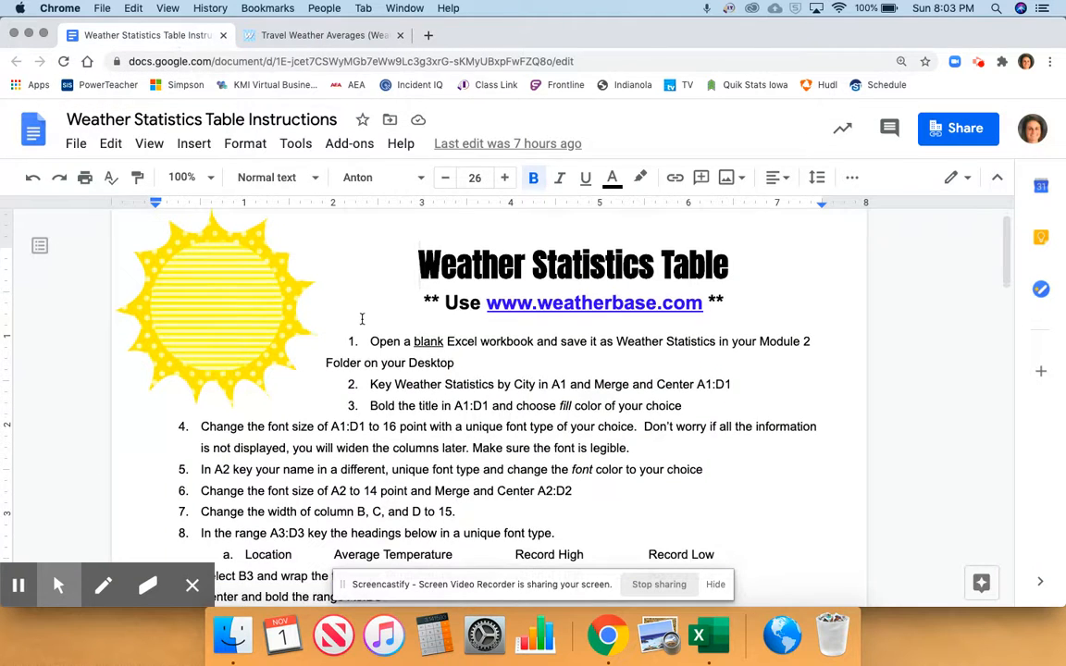
scroll(395, 336, "down", 1)
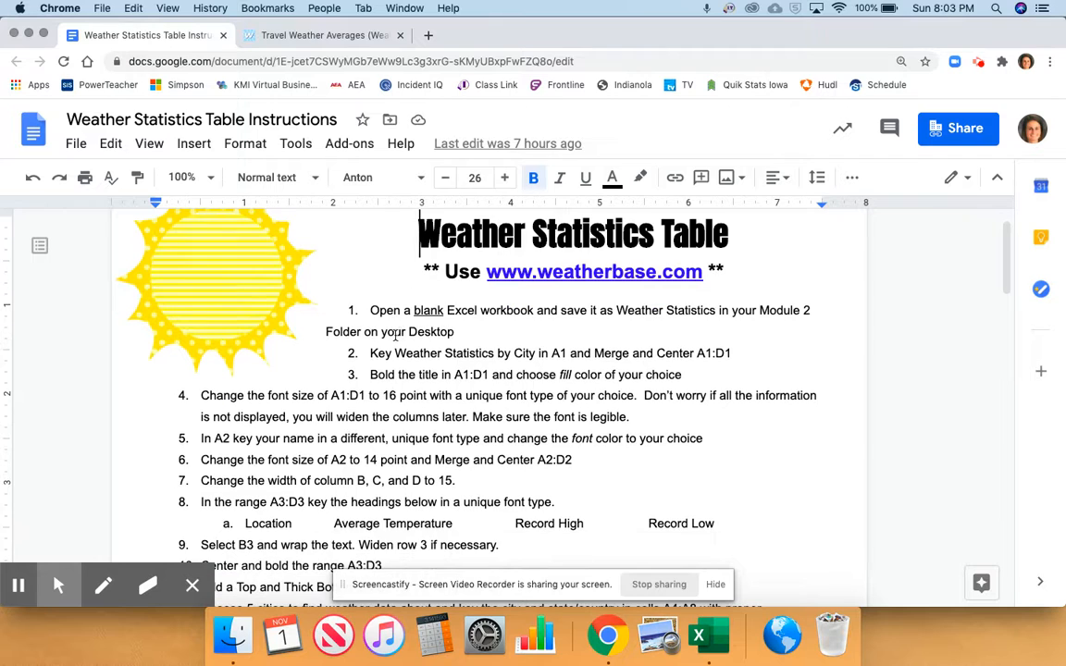
Switch to Excel and save the blank workbook to the Desktop as Weather Statistics
left_click(708, 632)
left_click(89, 8)
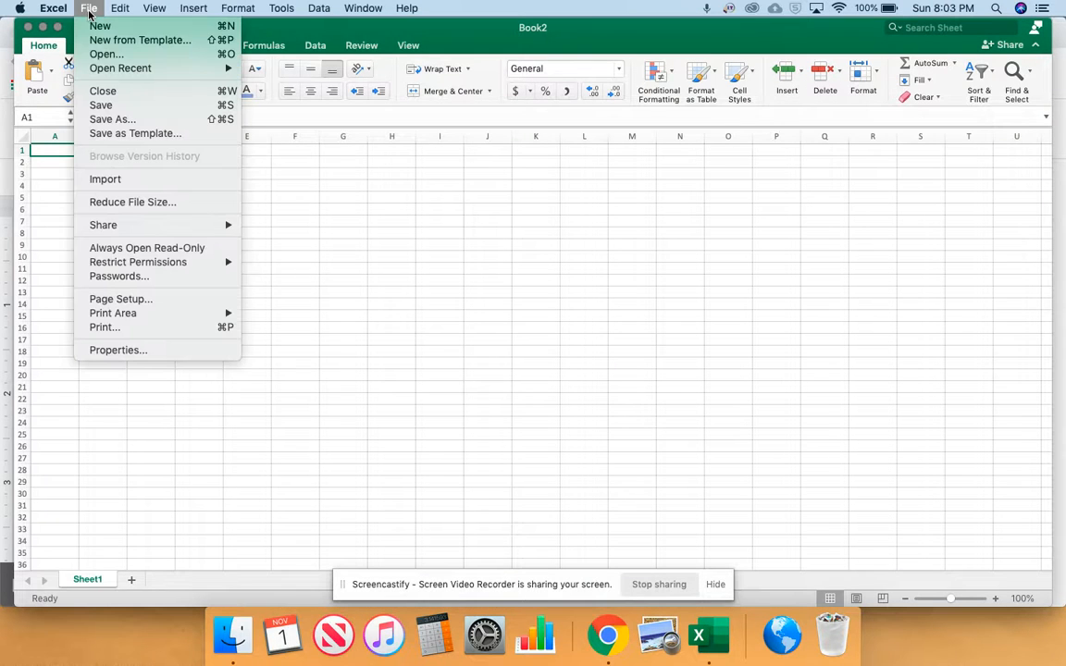
mouse_move(129, 316)
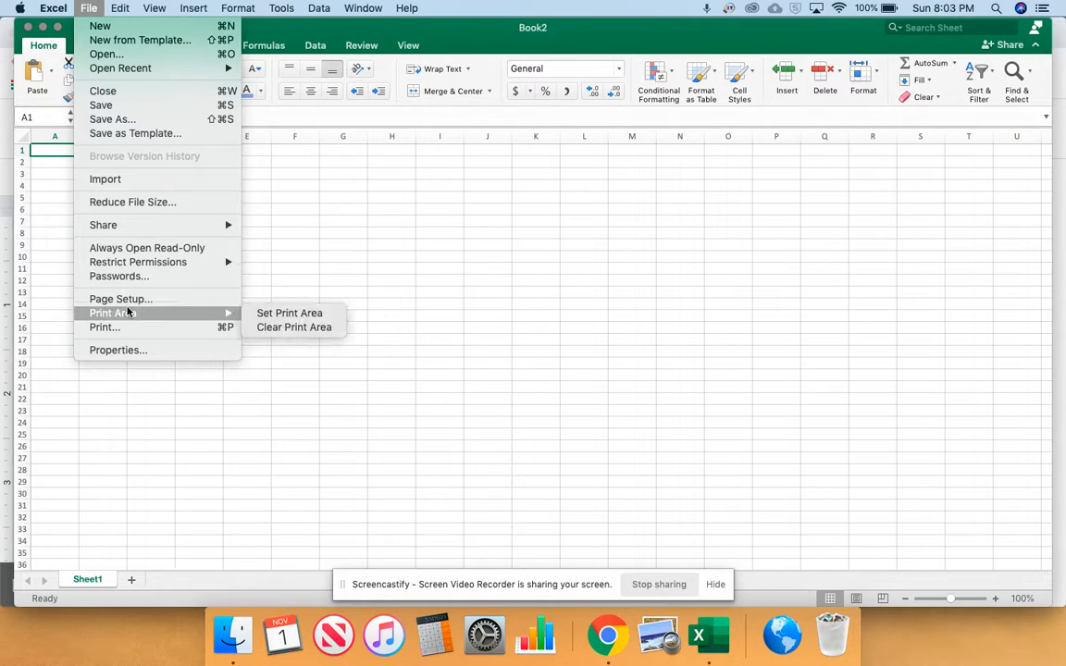
left_click(135, 124)
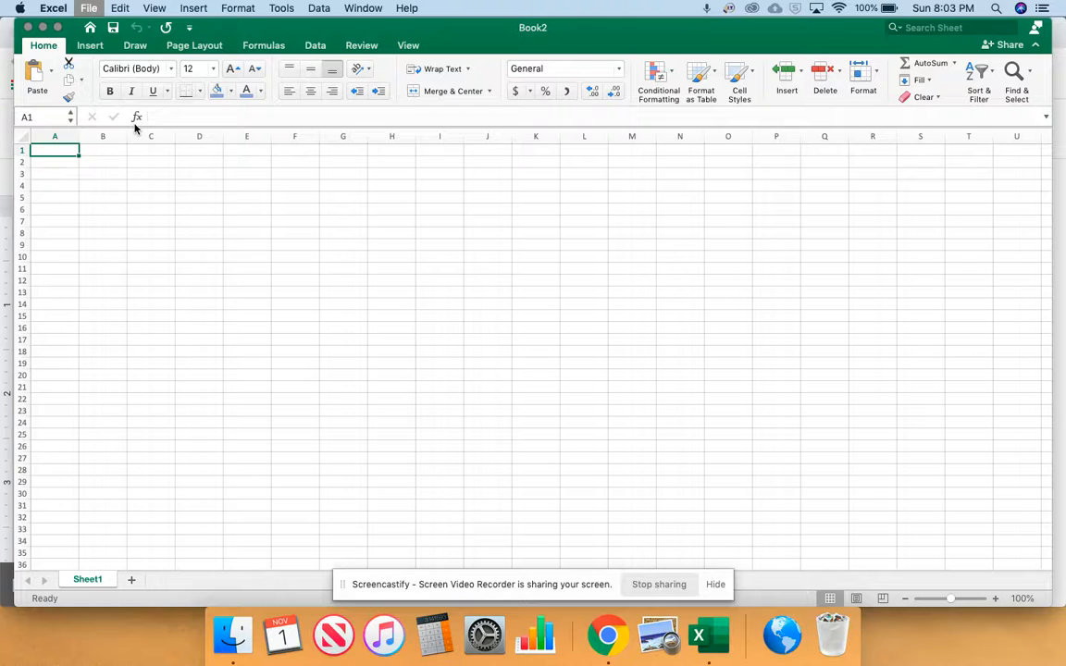
left_click(546, 121)
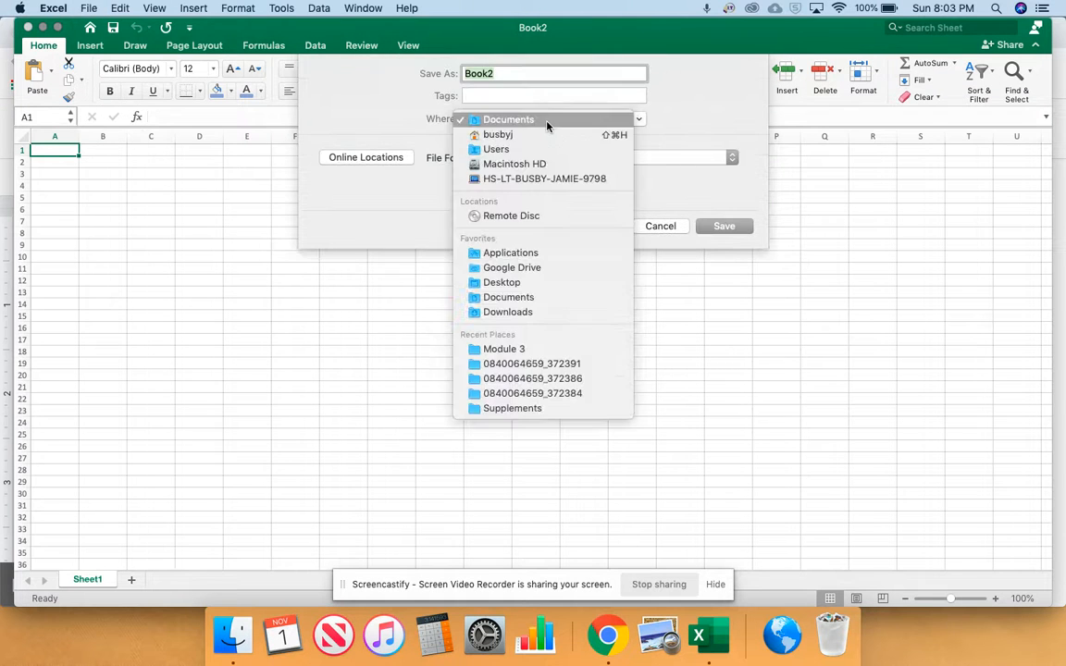
left_click(517, 282)
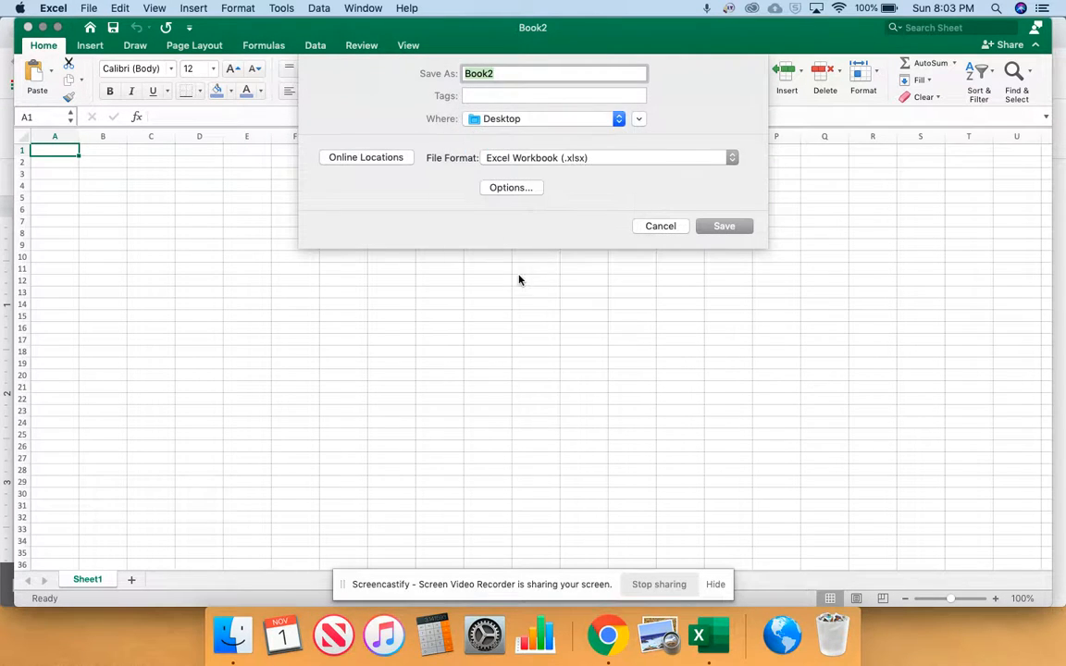
type("Weateh")
left_click(730, 230)
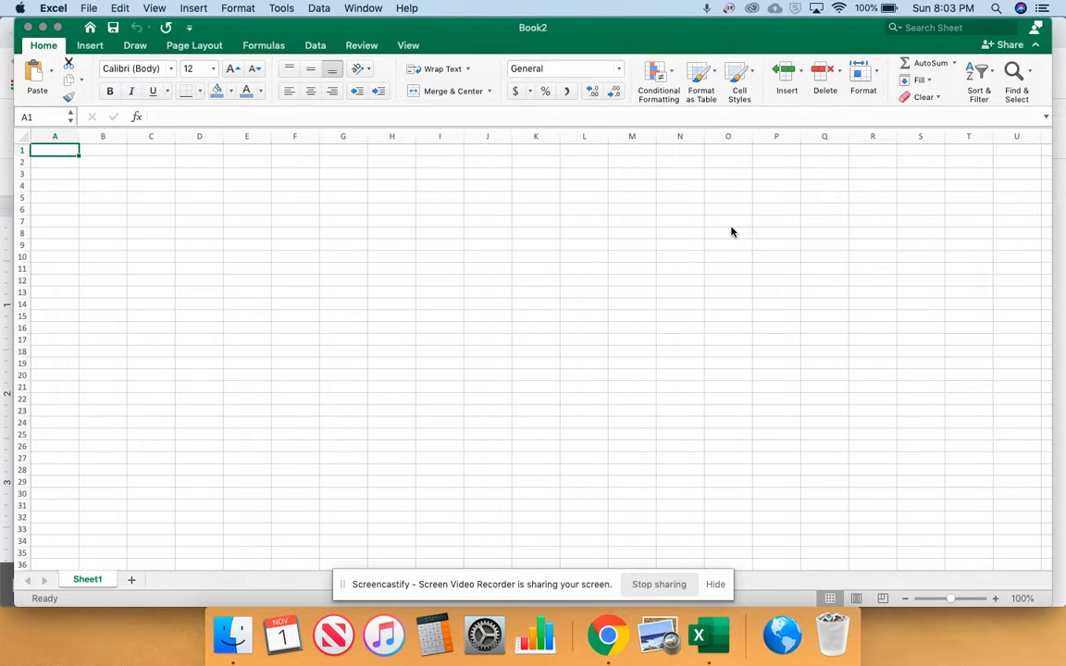
Highlight instruction 2 in the Google Docs document in Chrome and enter "Weather Statistics by City" in cell A1 of the Excel sheet
left_click(609, 635)
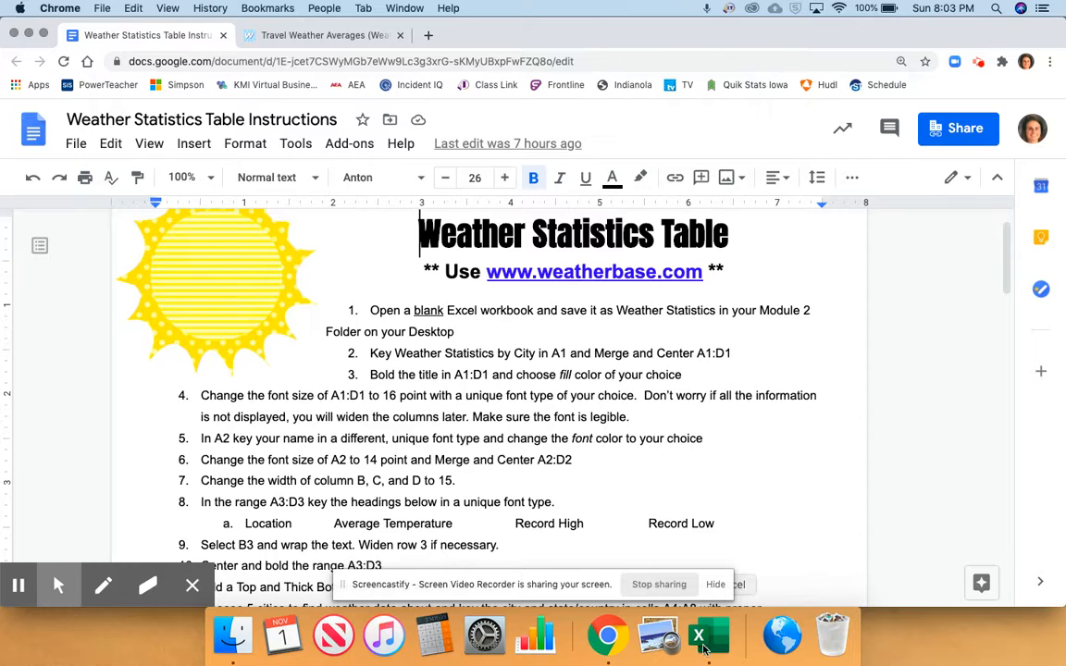
left_click_drag(370, 354, 687, 353)
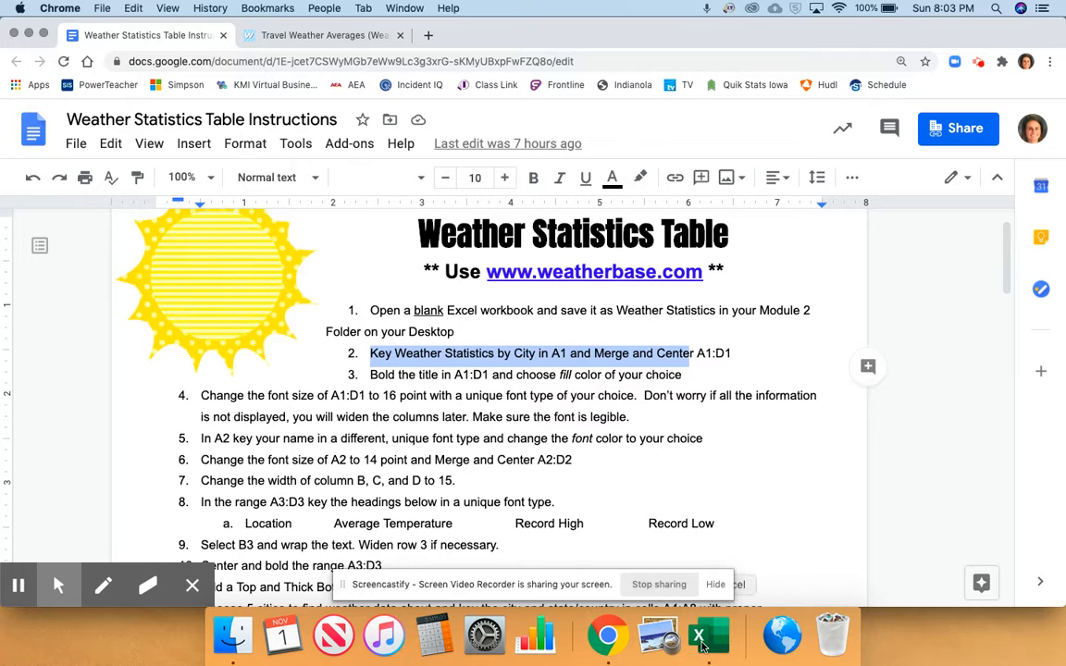
left_click(705, 639)
type("Wea")
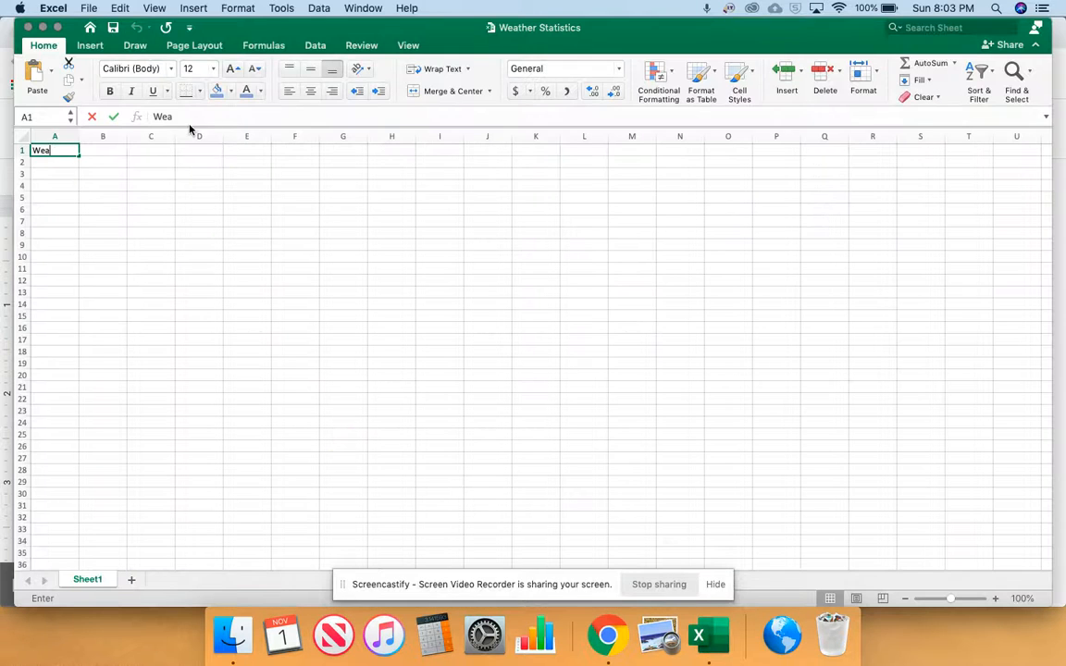
type("ther Statisti")
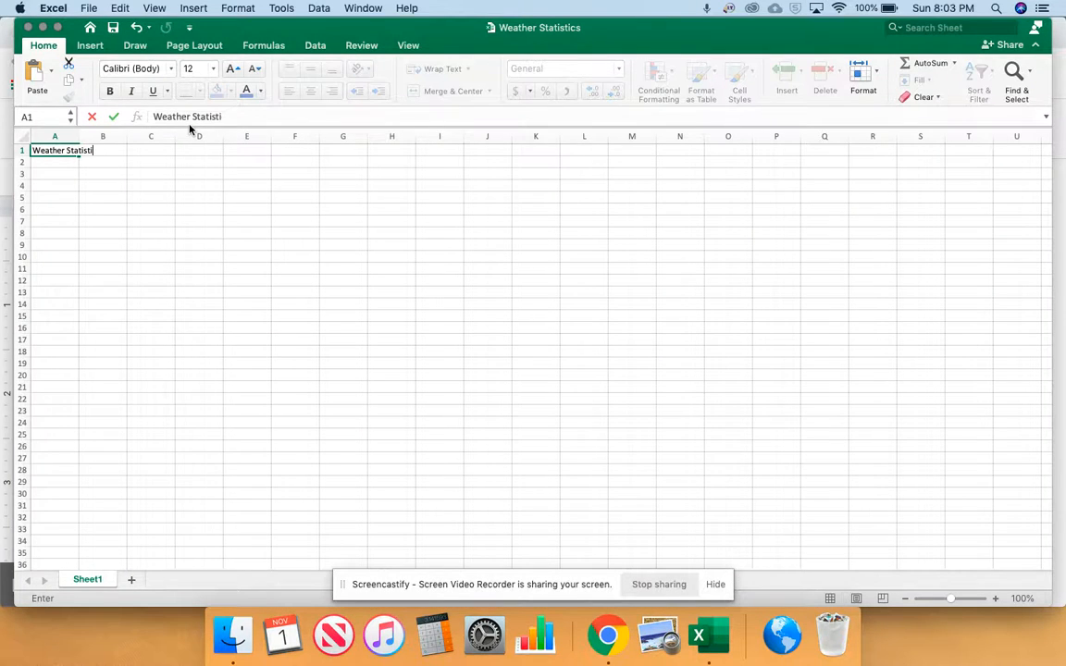
type("cs by City")
key("Return")
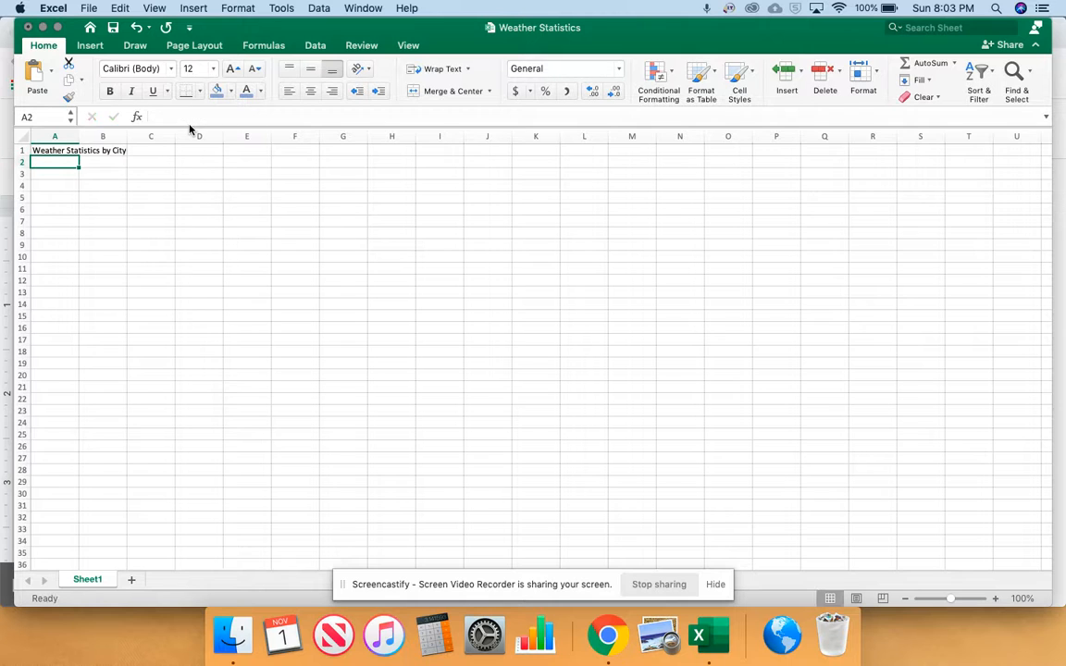
Merge and center the title across A1:D1
left_click_drag(199, 151, 78, 150)
left_click(71, 174)
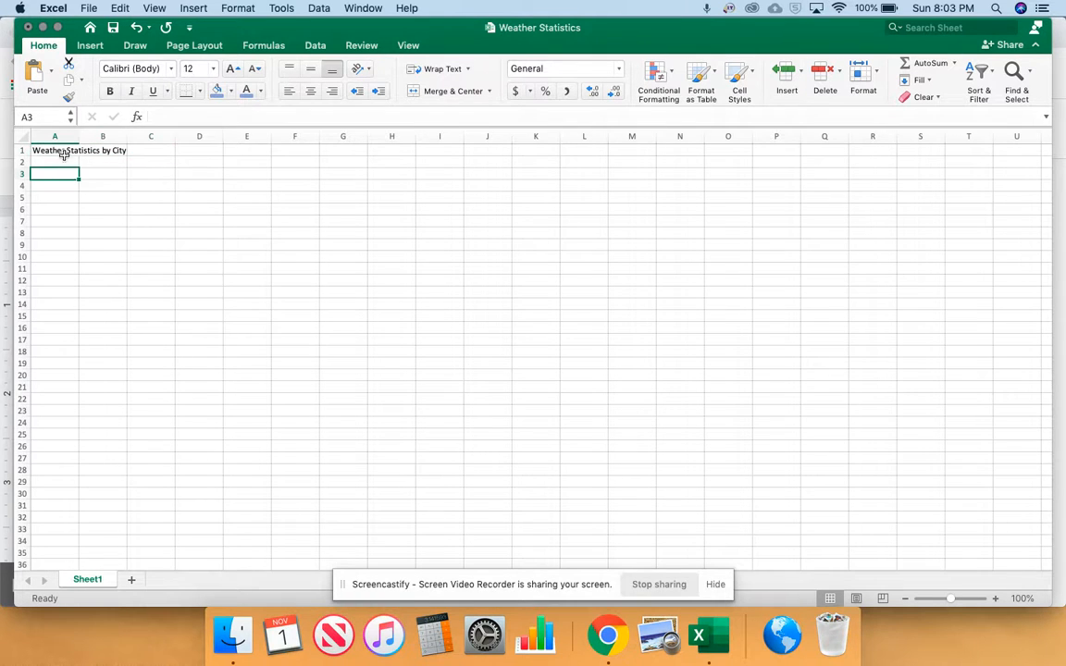
left_click_drag(65, 150, 186, 146)
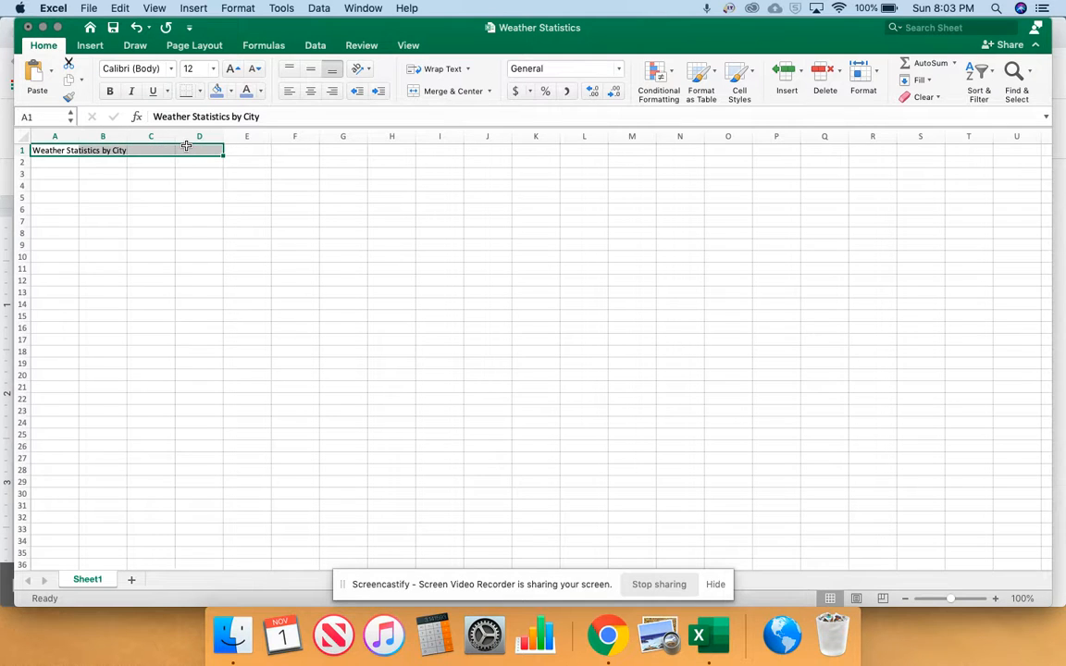
left_click(425, 92)
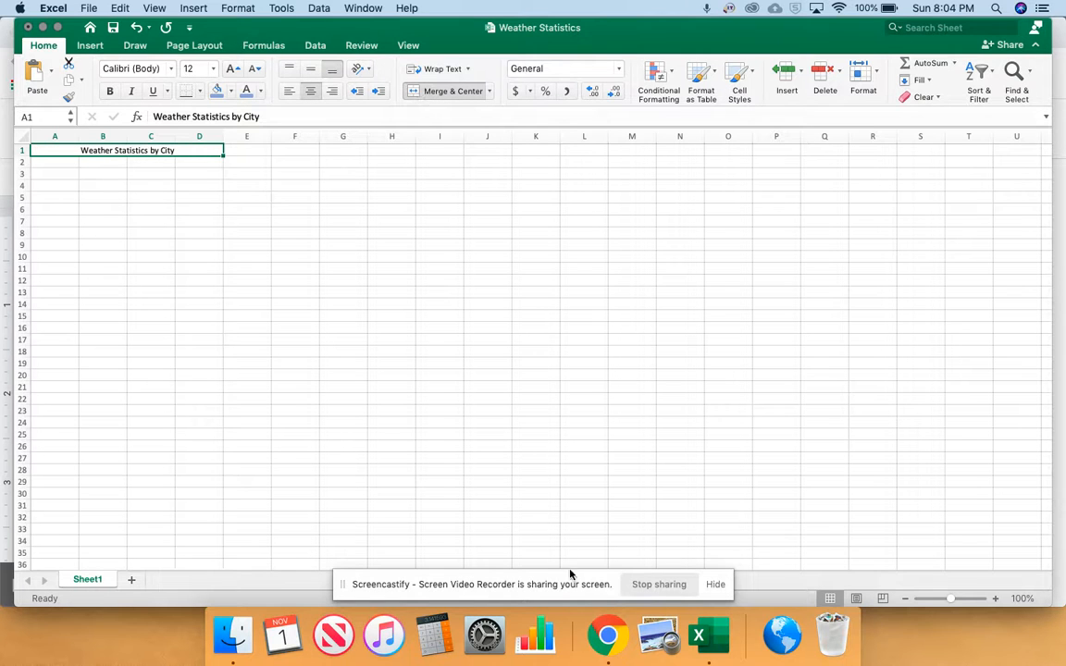
Highlight instruction 3 in the Chrome document, and in Excel bold the A1:D1 title and give it a light gold fill
left_click(600, 620)
left_click_drag(372, 375, 661, 379)
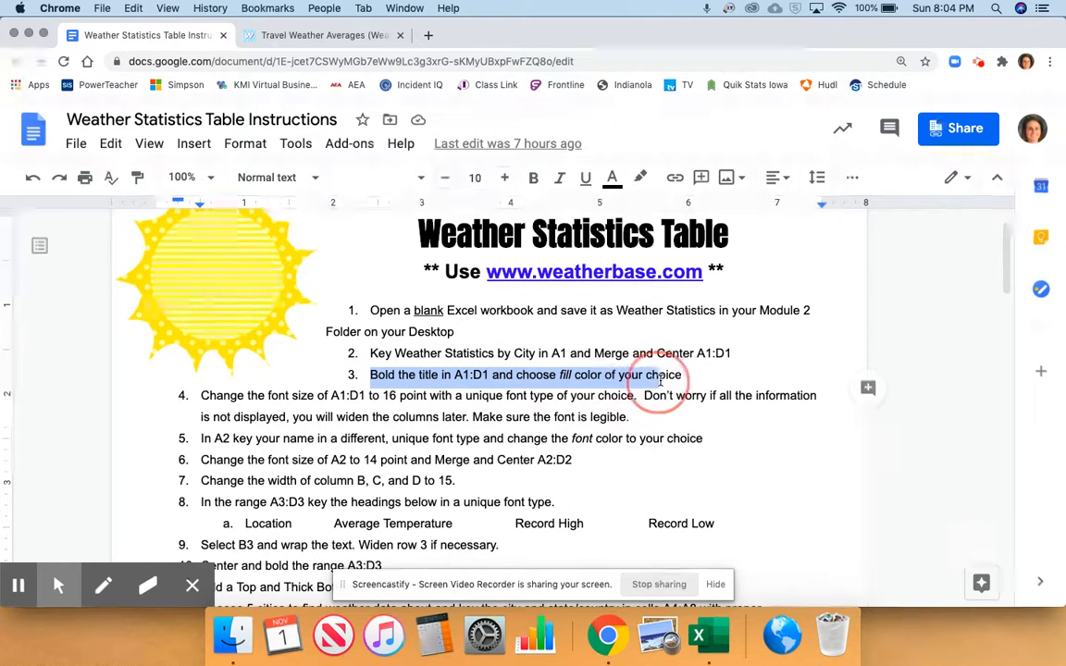
key("super+Tab")
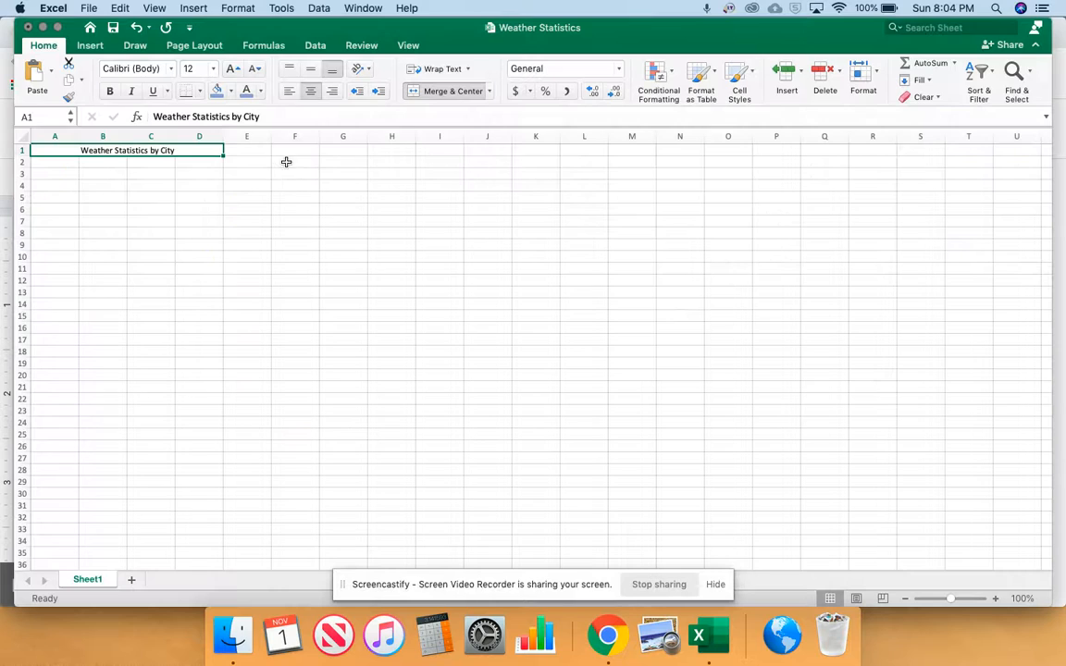
left_click(110, 92)
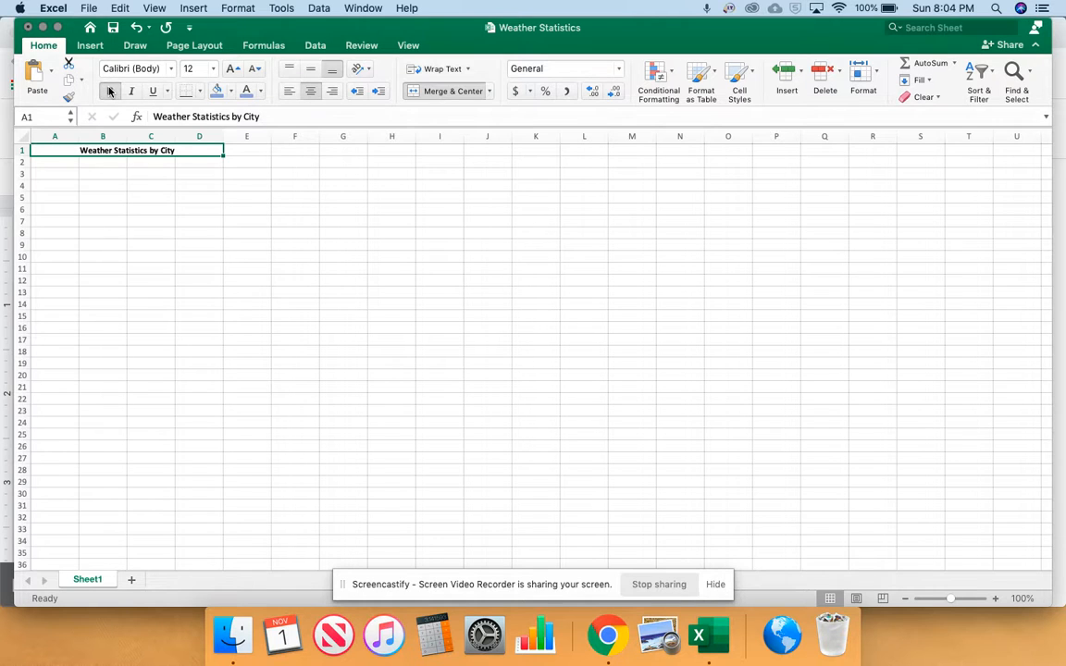
left_click(230, 92)
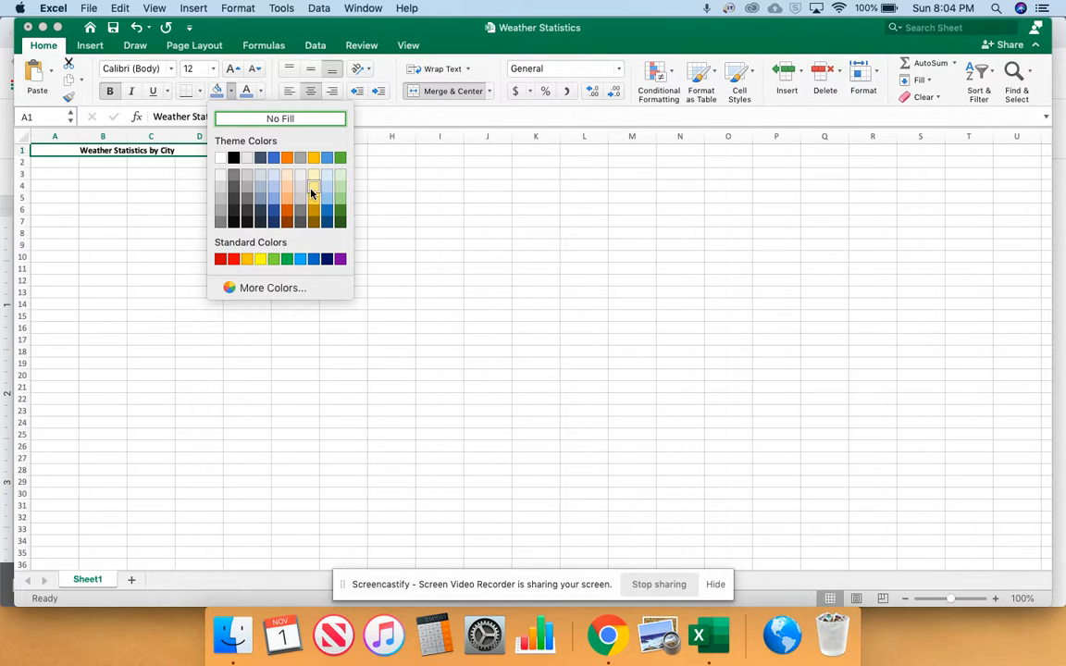
left_click(312, 193)
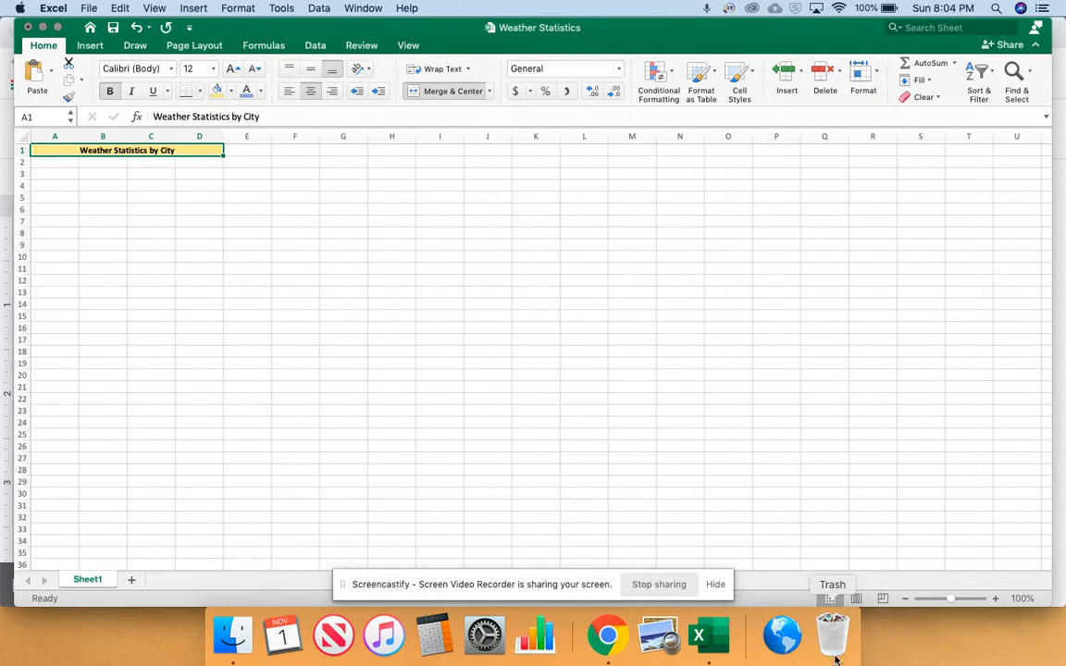
Highlight instruction 4 in the Chrome document, and in Excel set the A1:D1 title to 16-point American Typewriter
left_click(618, 630)
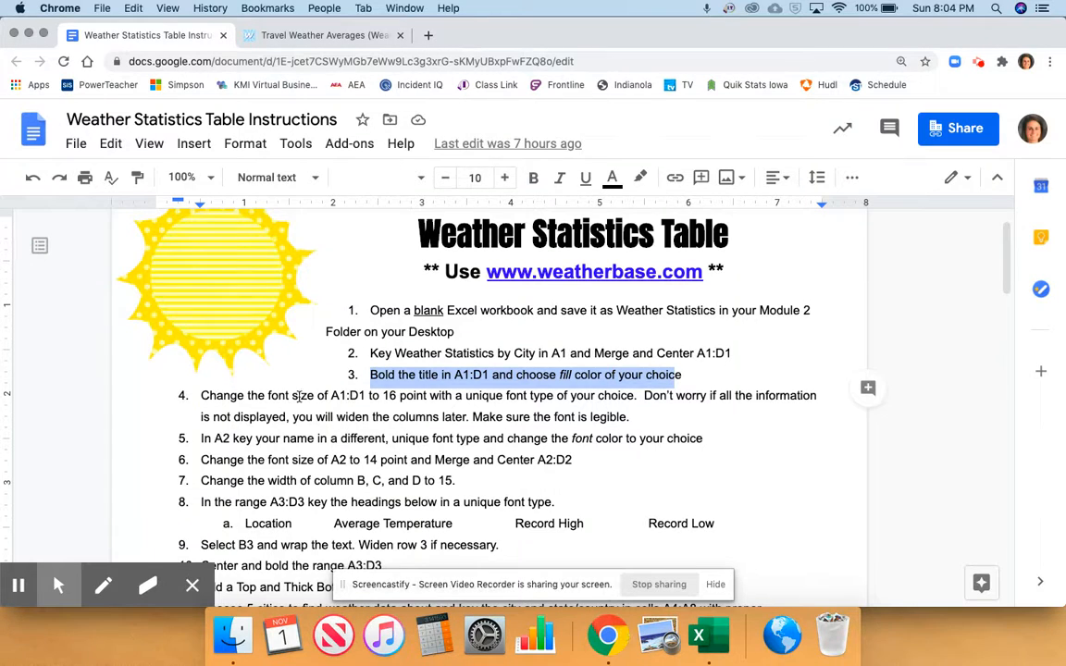
left_click(201, 395)
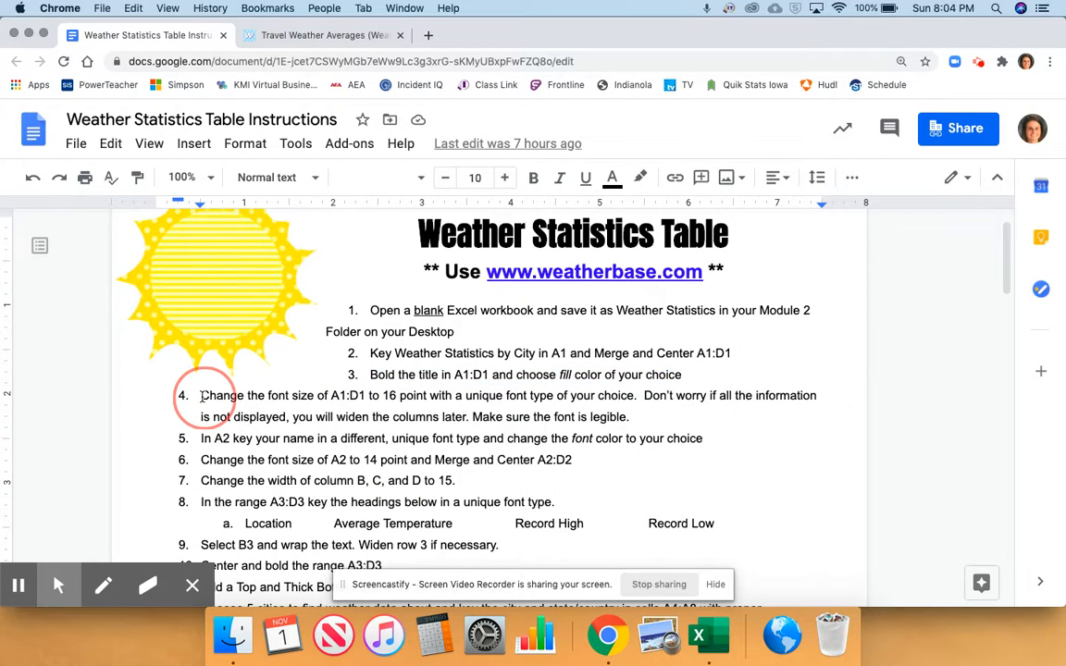
left_click_drag(209, 396, 637, 393)
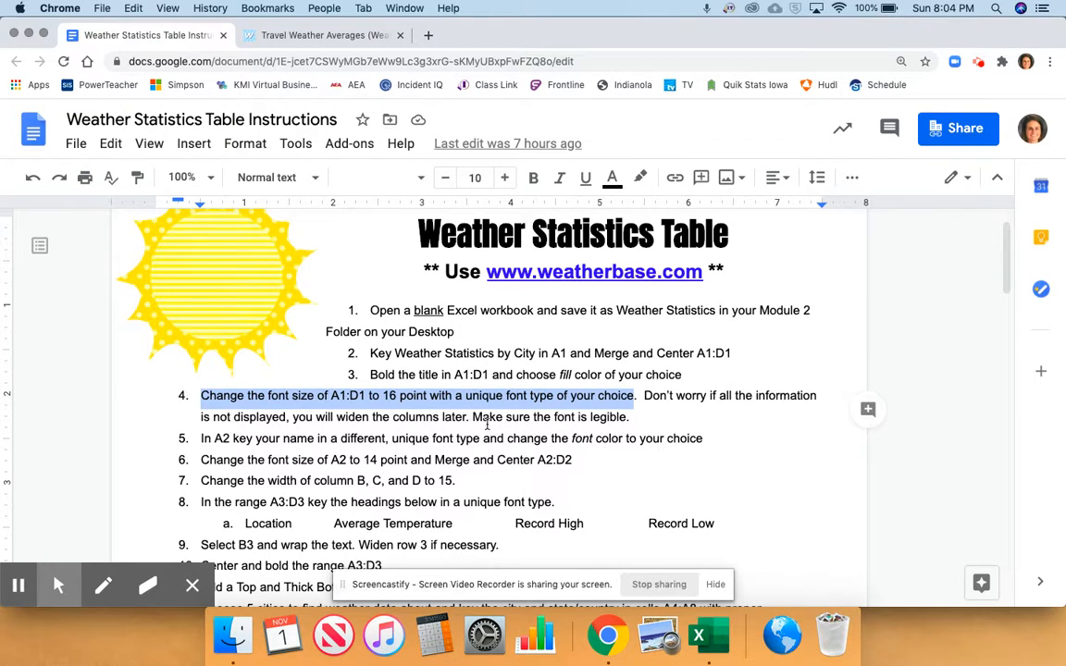
key("super+Tab")
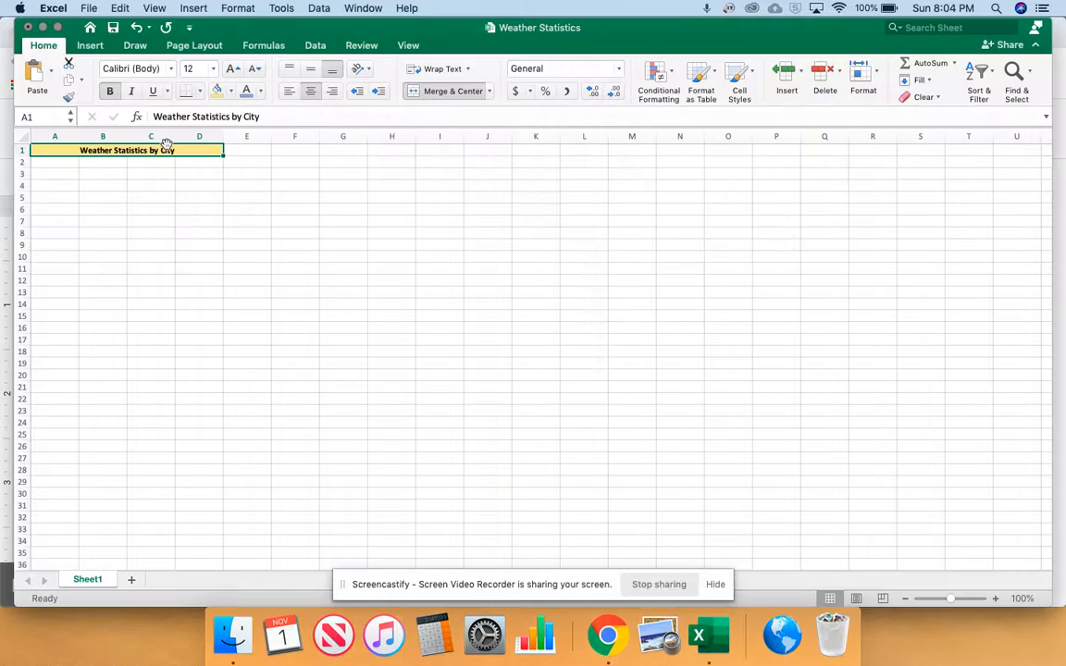
left_click(196, 68)
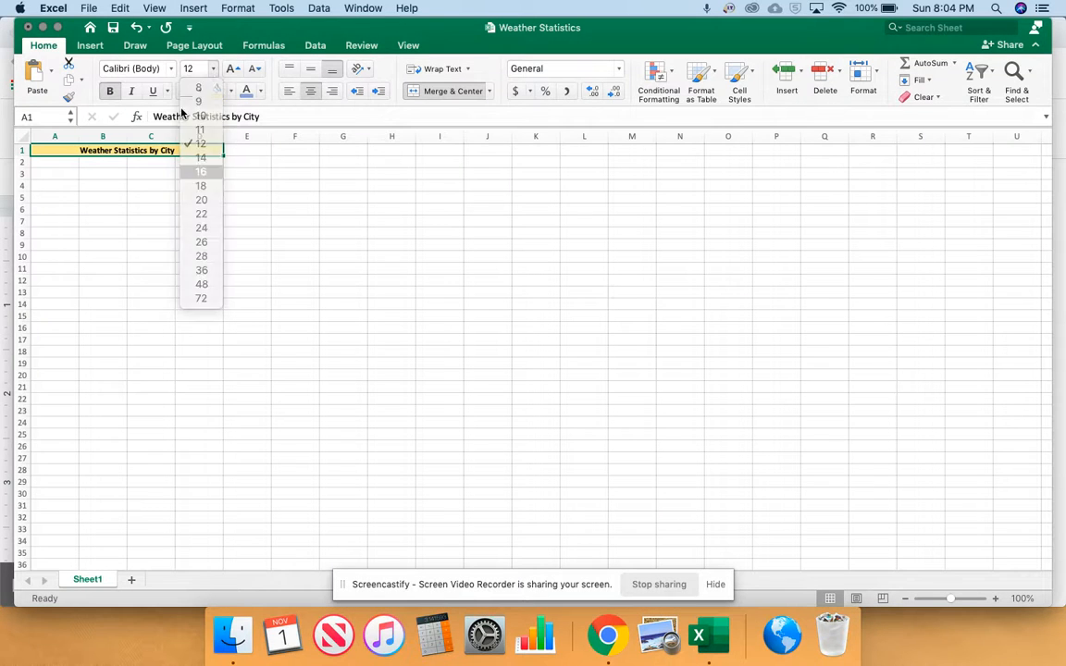
left_click(201, 172)
left_click(171, 68)
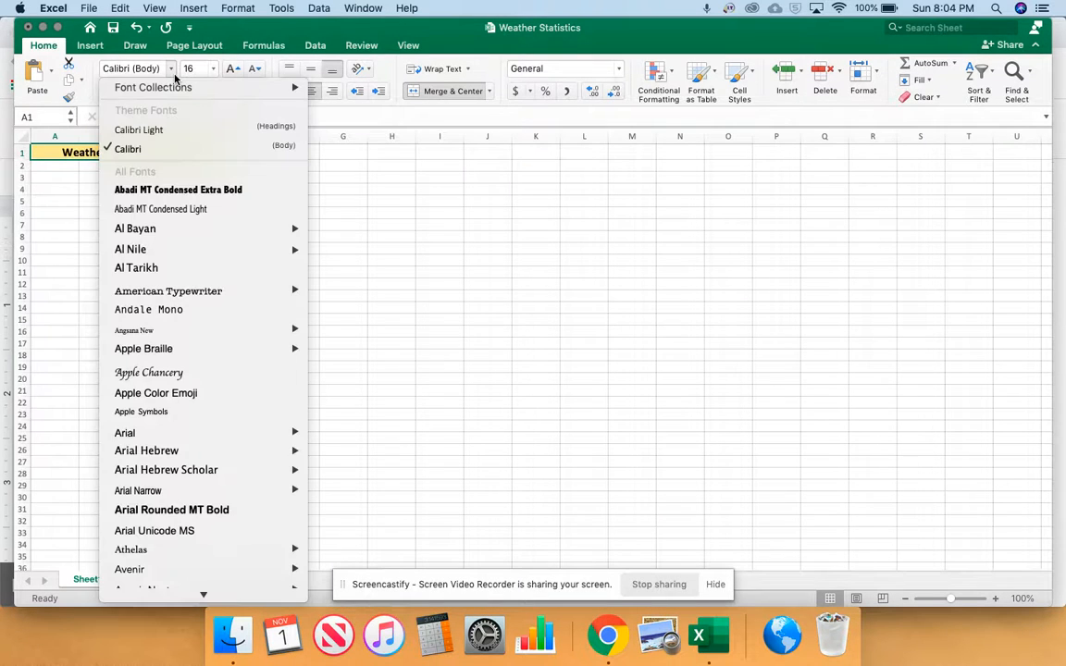
left_click(177, 292)
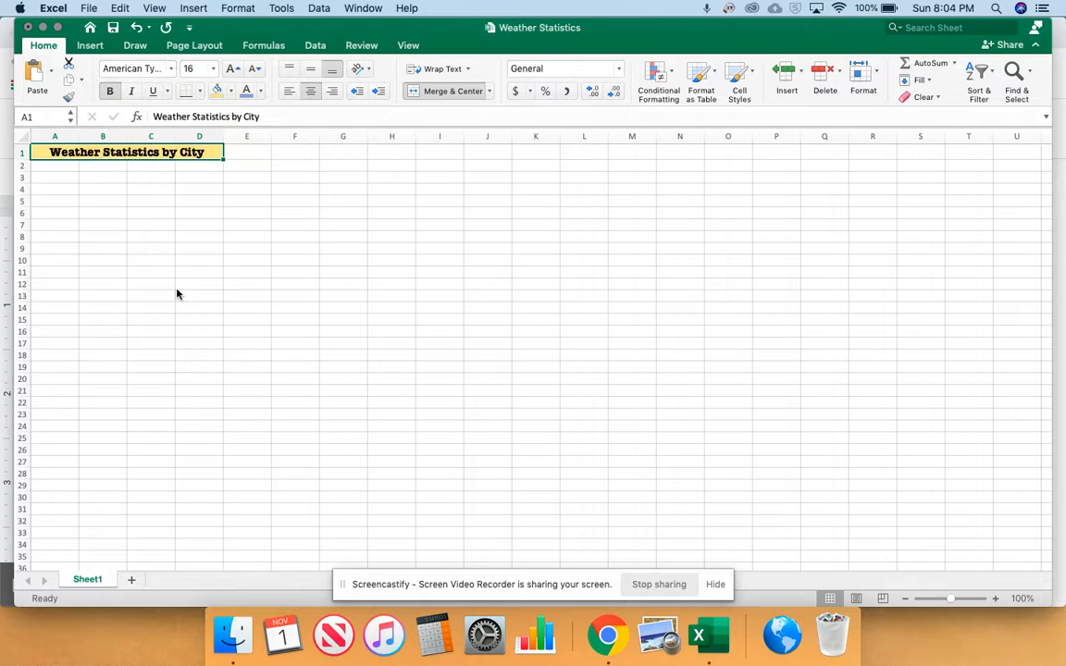
Highlight instruction 5 in the Chrome document and enter the author's full name in cell A2 of the Excel sheet
left_click(629, 634)
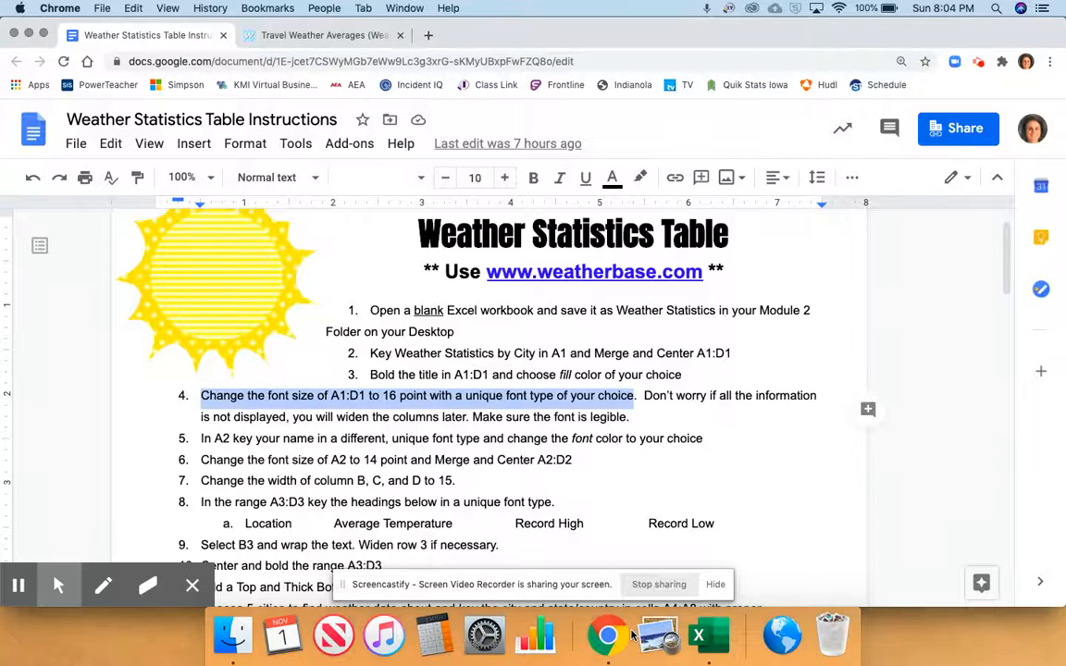
left_click_drag(202, 441, 674, 445)
left_click(696, 629)
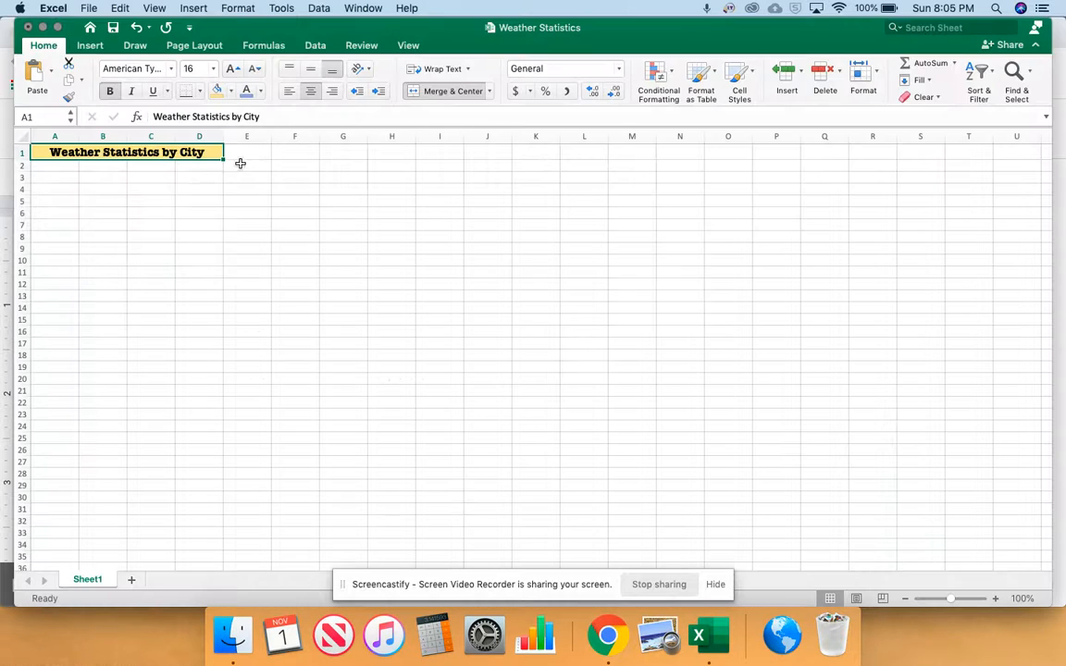
left_click(57, 165)
type("Jamie Busby")
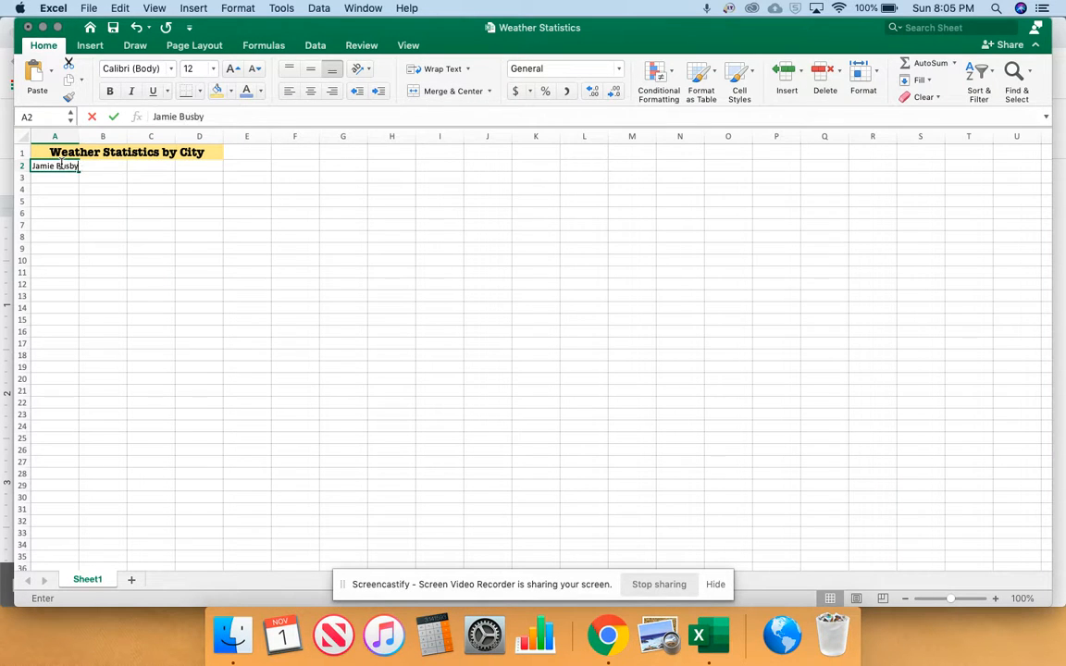
key("Return")
Change the font of the name in cell A2 to Arial
left_click(56, 166)
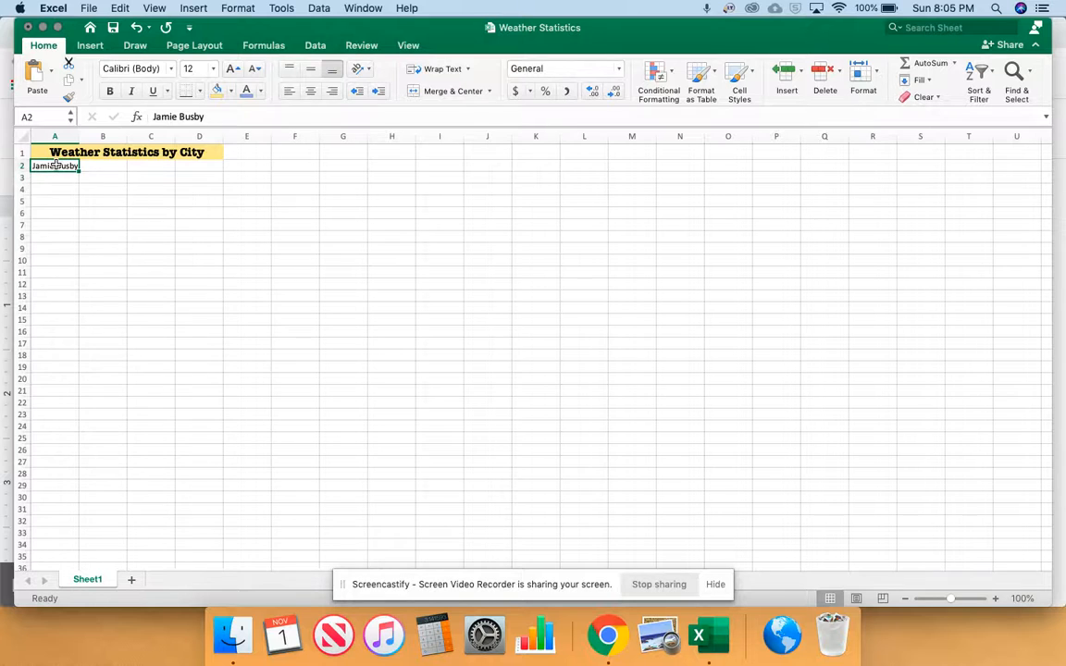
left_click(170, 70)
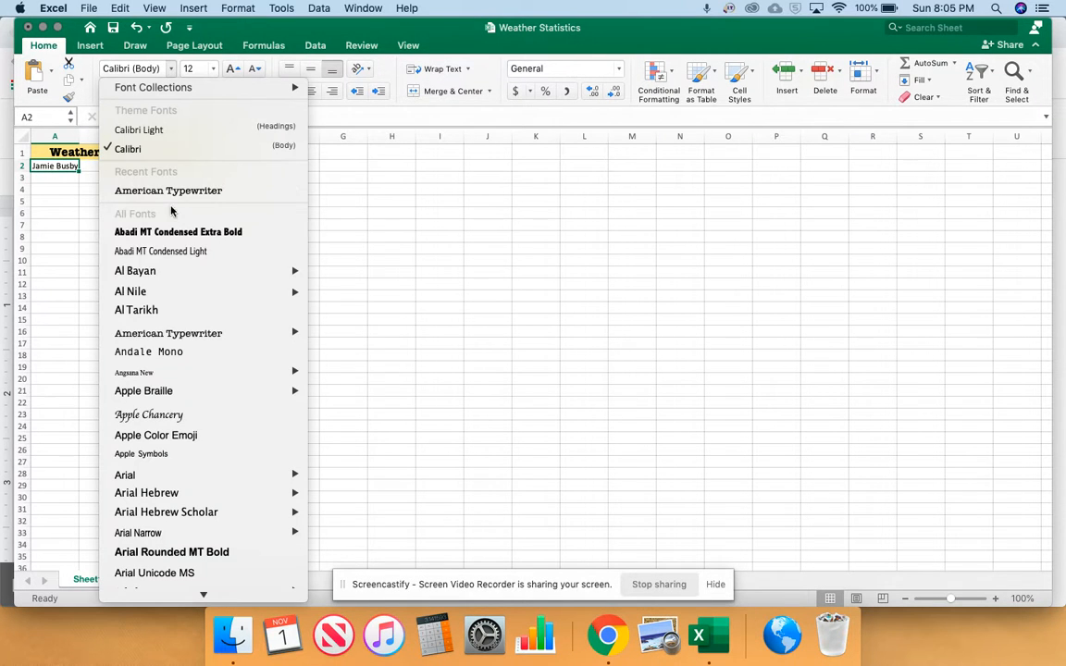
left_click(138, 474)
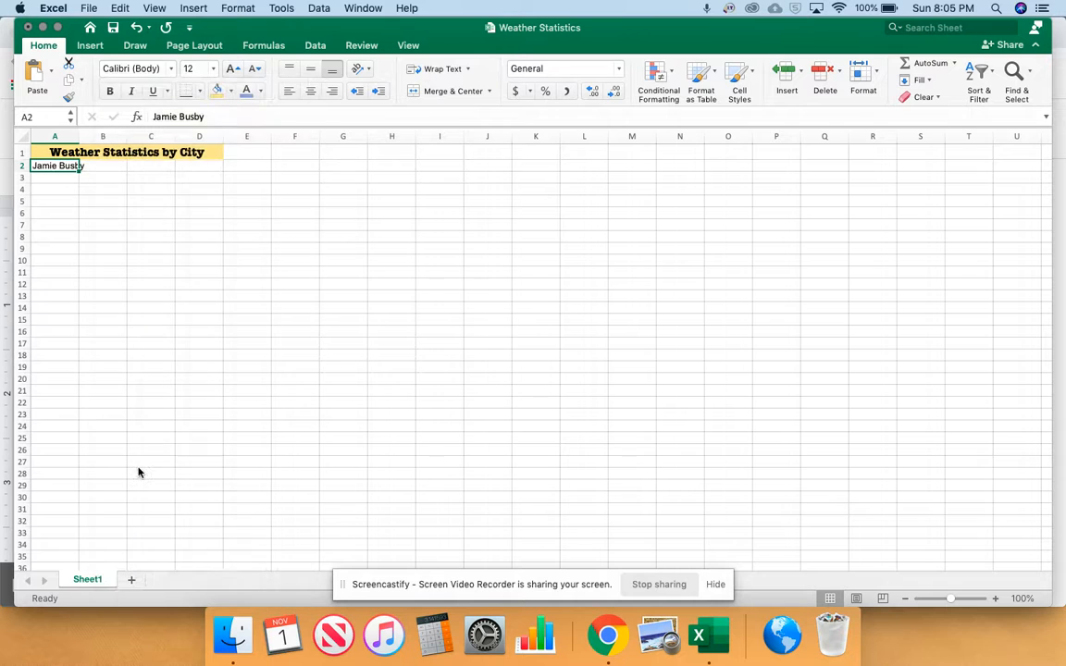
Change the font color of the name in cell A2 to the green theme color
left_click(261, 90)
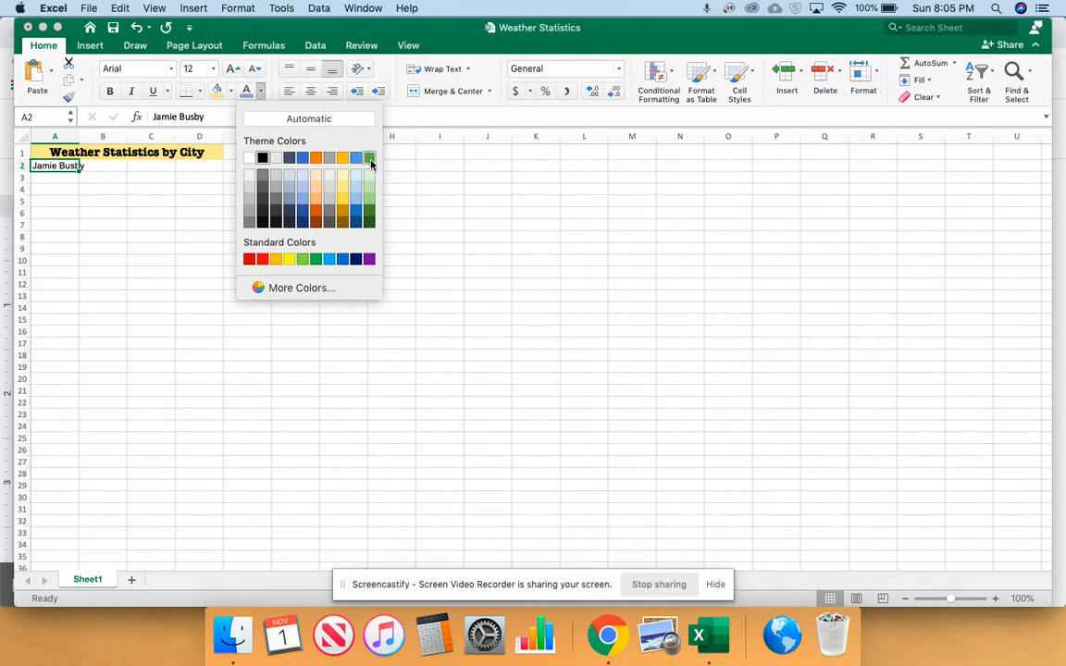
left_click(369, 158)
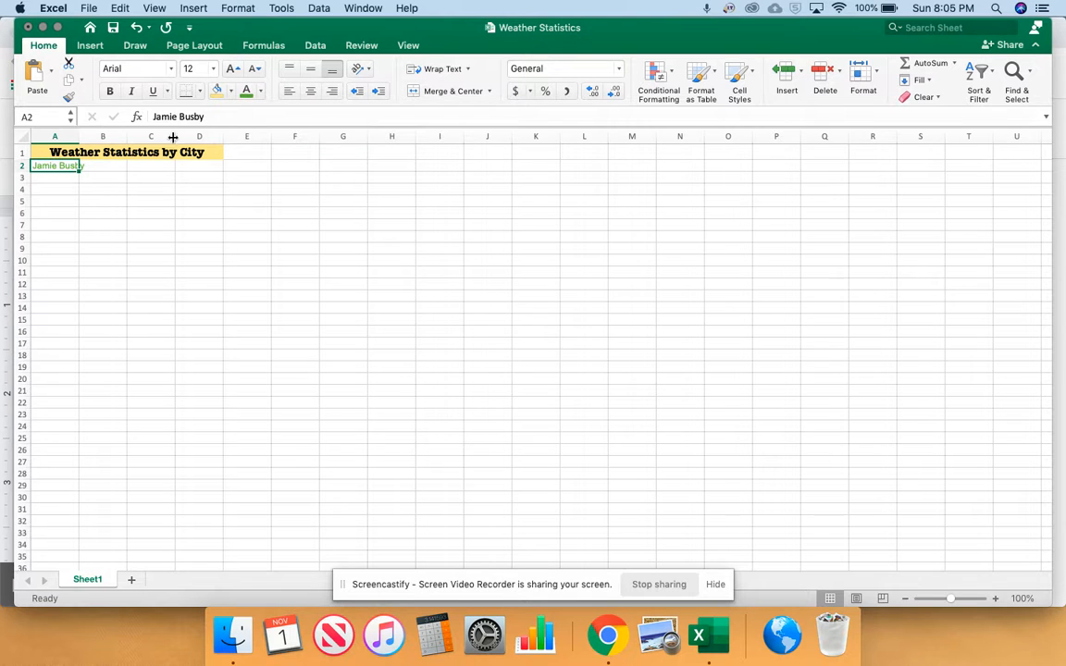
Highlight instruction 6 in the Chrome document, and in Excel set A2 to 14 point and merge and center A2:D2
left_click(607, 632)
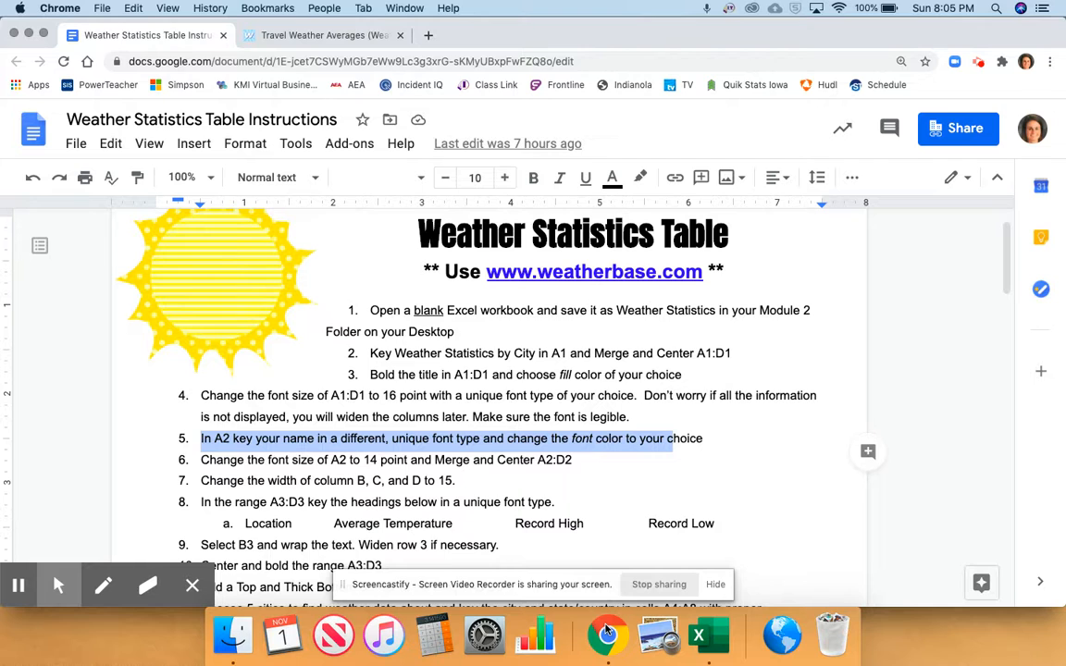
left_click_drag(200, 455, 384, 460)
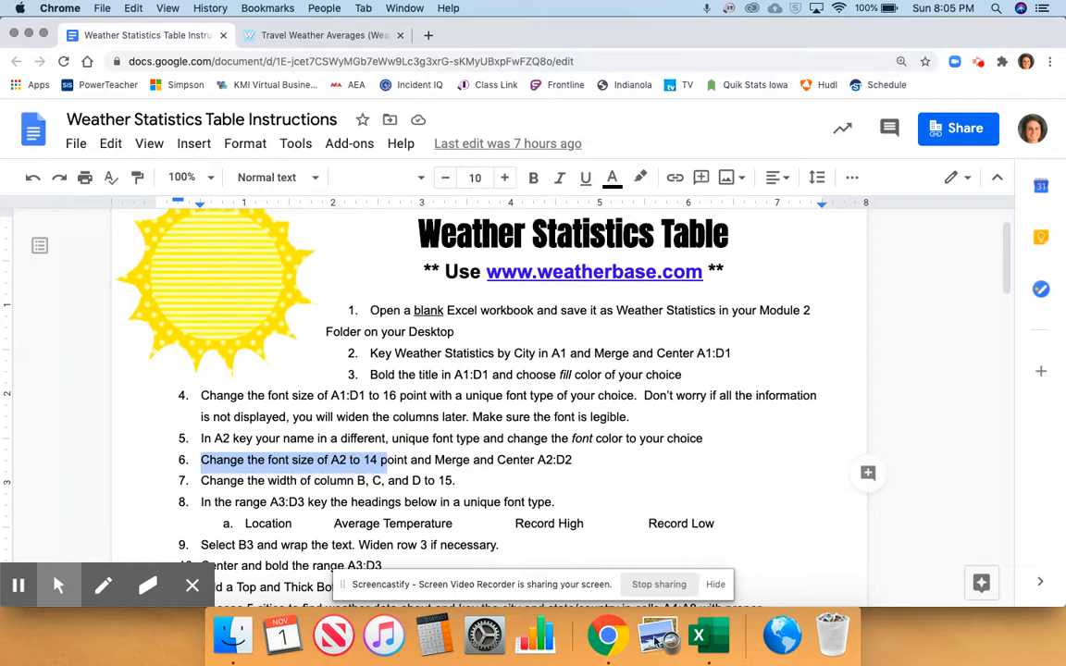
left_click(698, 634)
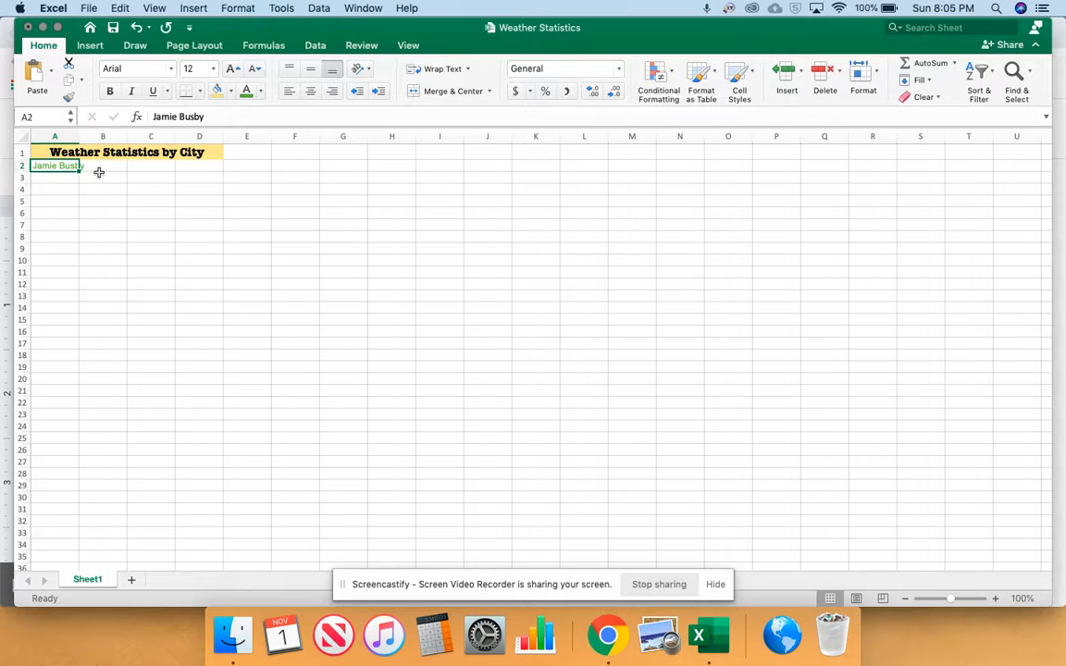
left_click(213, 68)
left_click(197, 159)
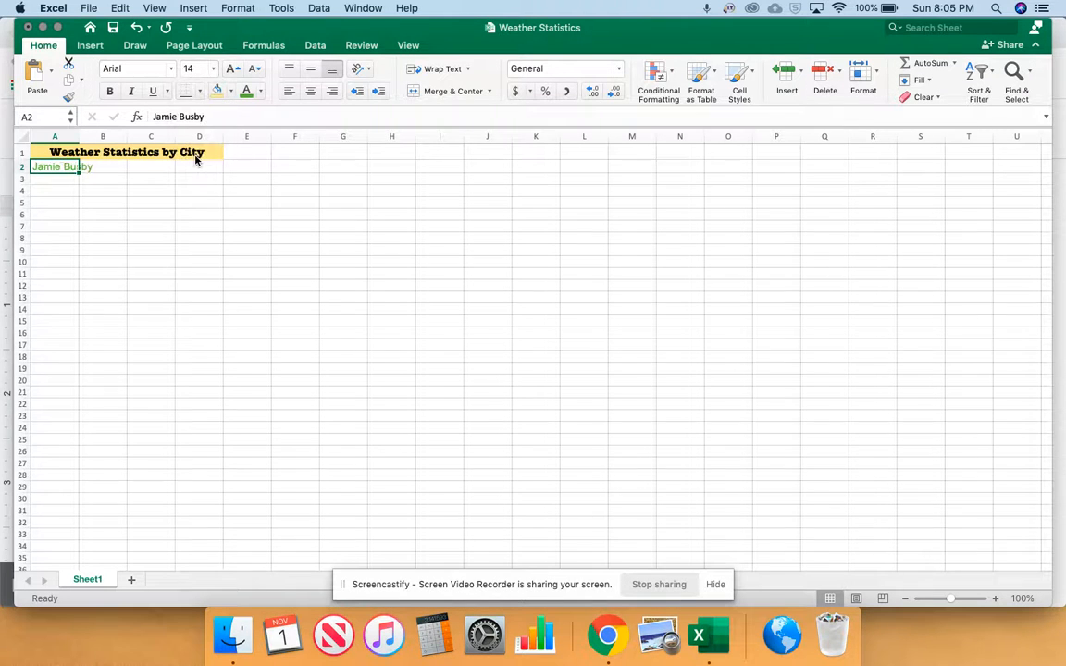
left_click_drag(188, 171, 63, 167)
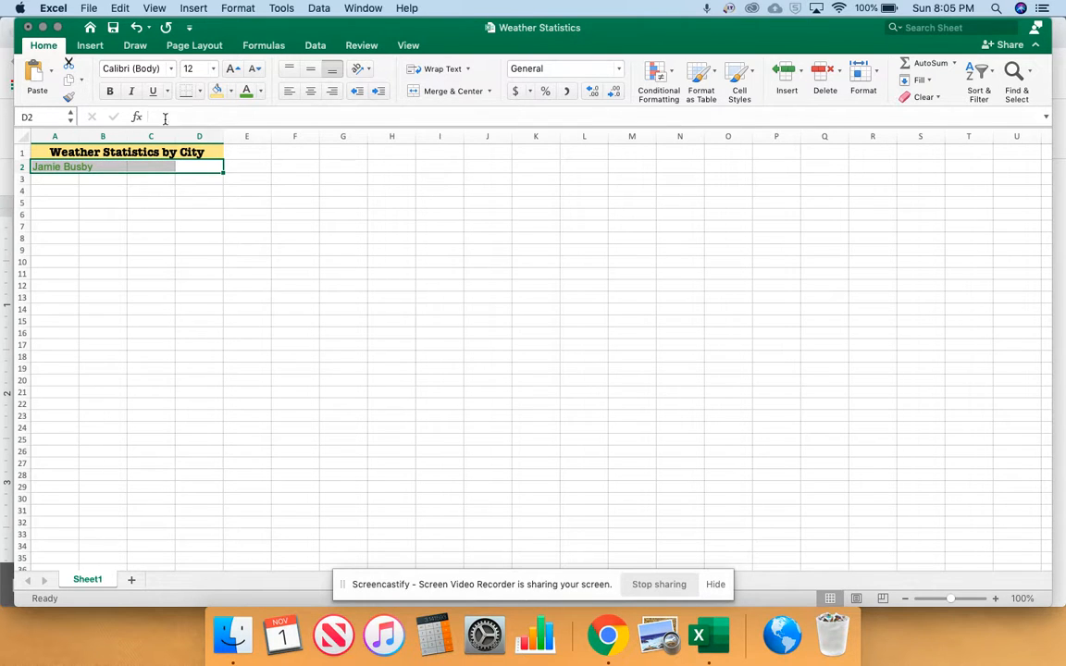
left_click(445, 91)
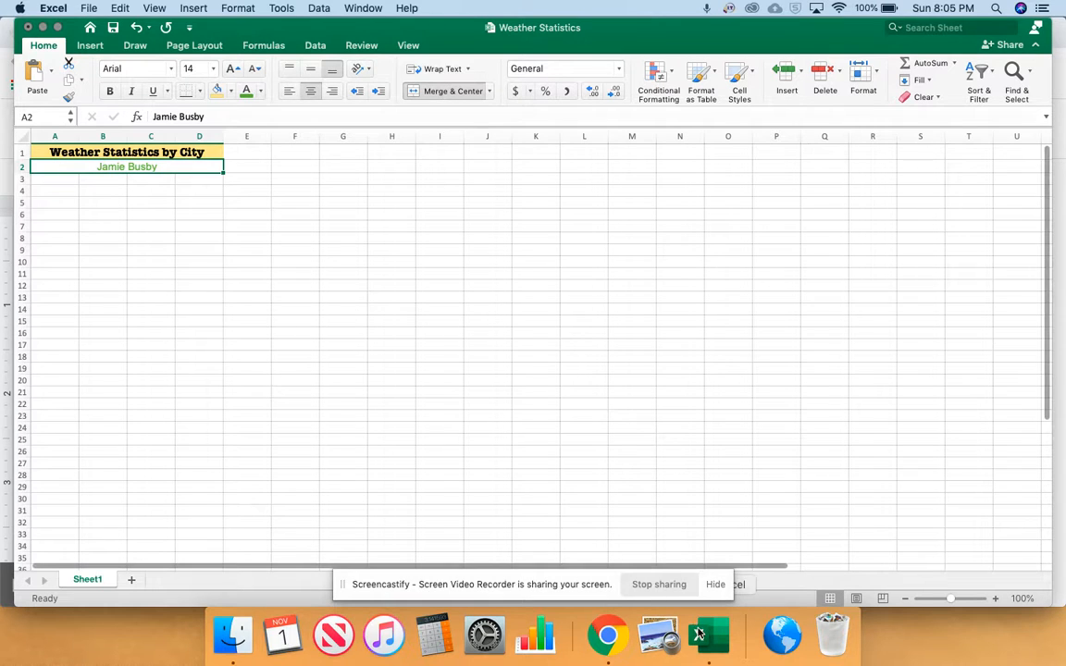
Highlight instruction 7 in the Chrome document, and in Excel widen columns B, C and D together to 15
left_click(608, 635)
scroll(193, 354, "down", 5)
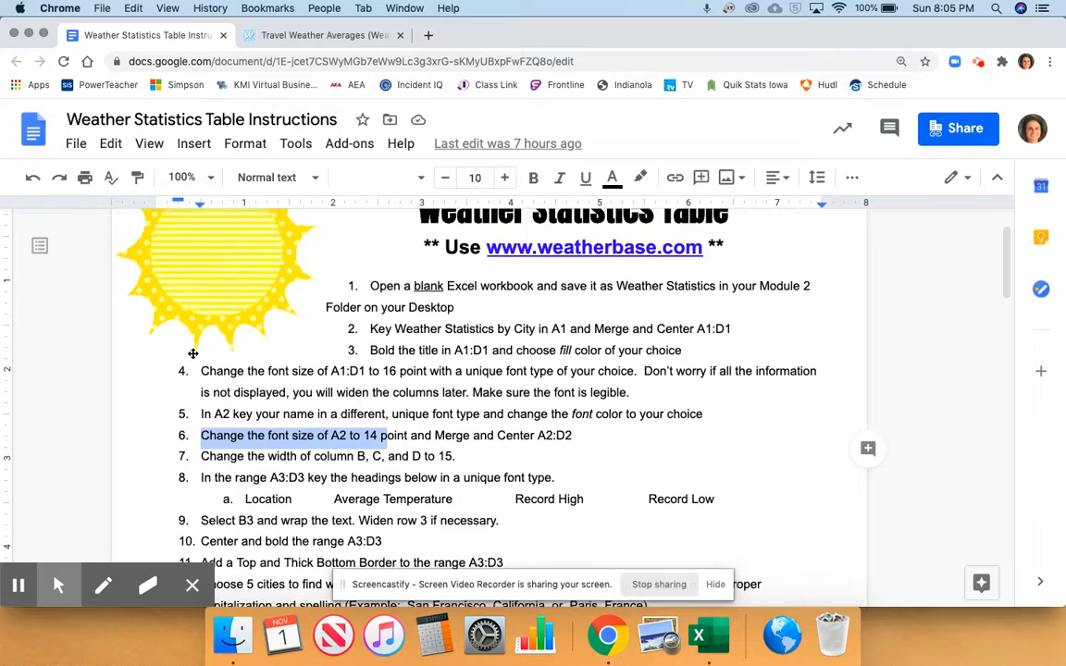
left_click_drag(202, 367, 448, 368)
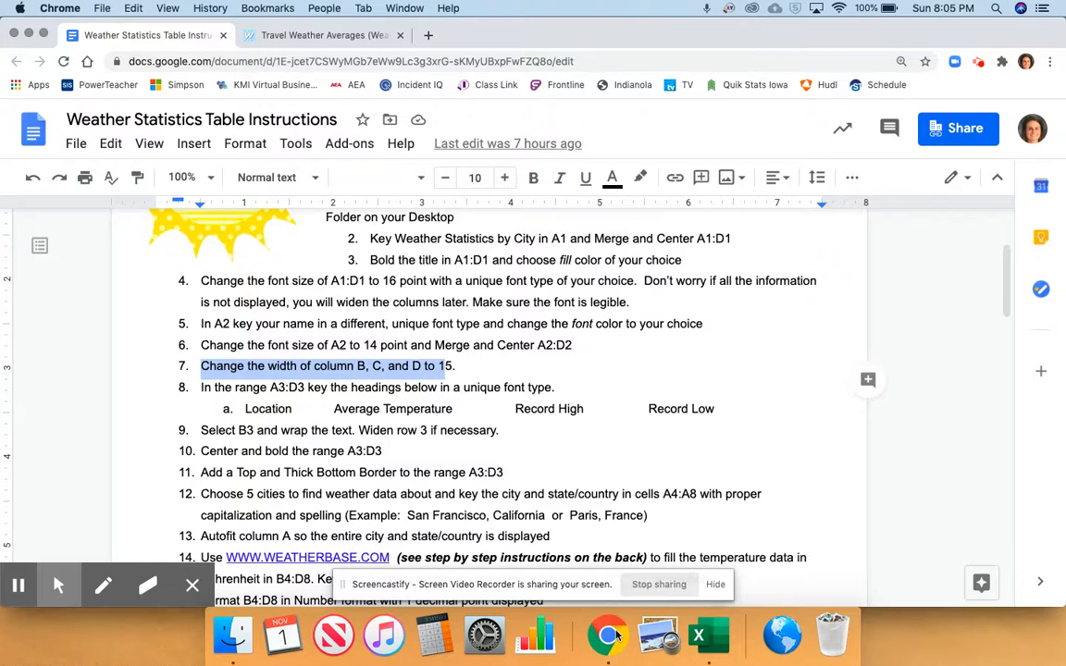
left_click(697, 636)
left_click(90, 136)
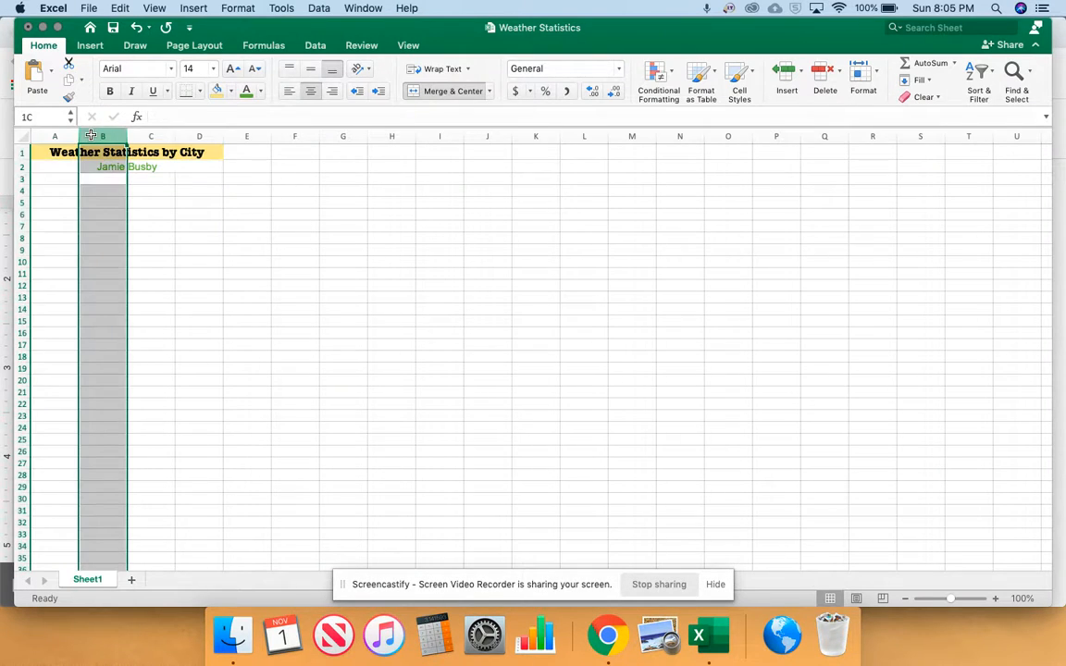
left_click_drag(115, 136, 199, 136)
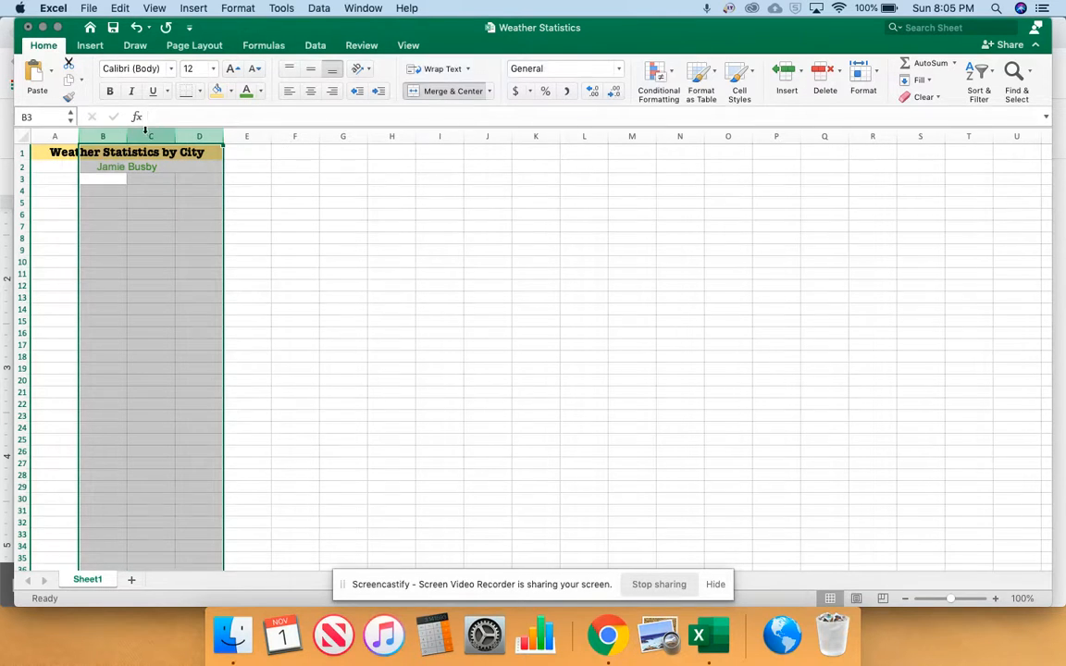
left_click_drag(126, 136, 148, 133)
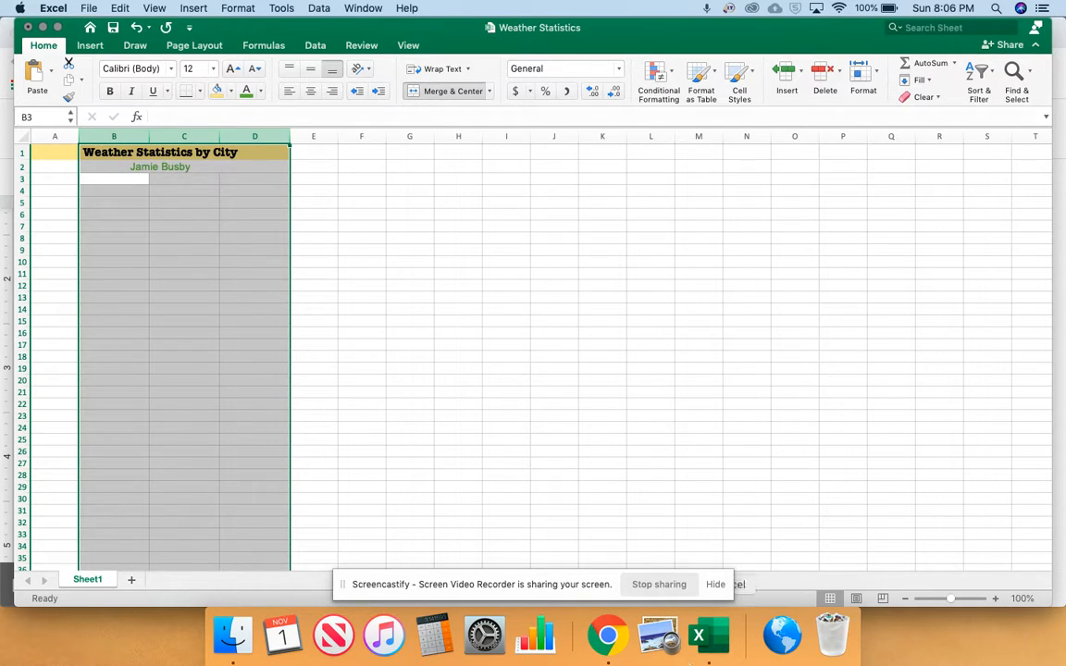
Highlight instruction 8 in the Chrome document, and in Excel enter the heading Location in cell A3
left_click(618, 648)
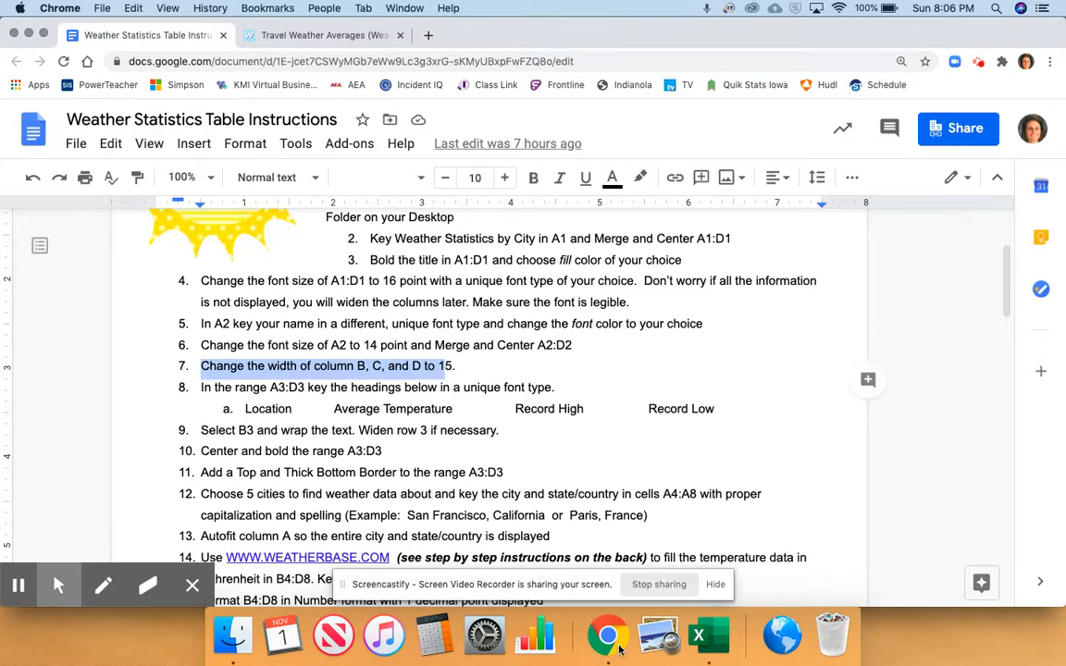
left_click(199, 387)
left_click_drag(200, 388, 555, 390)
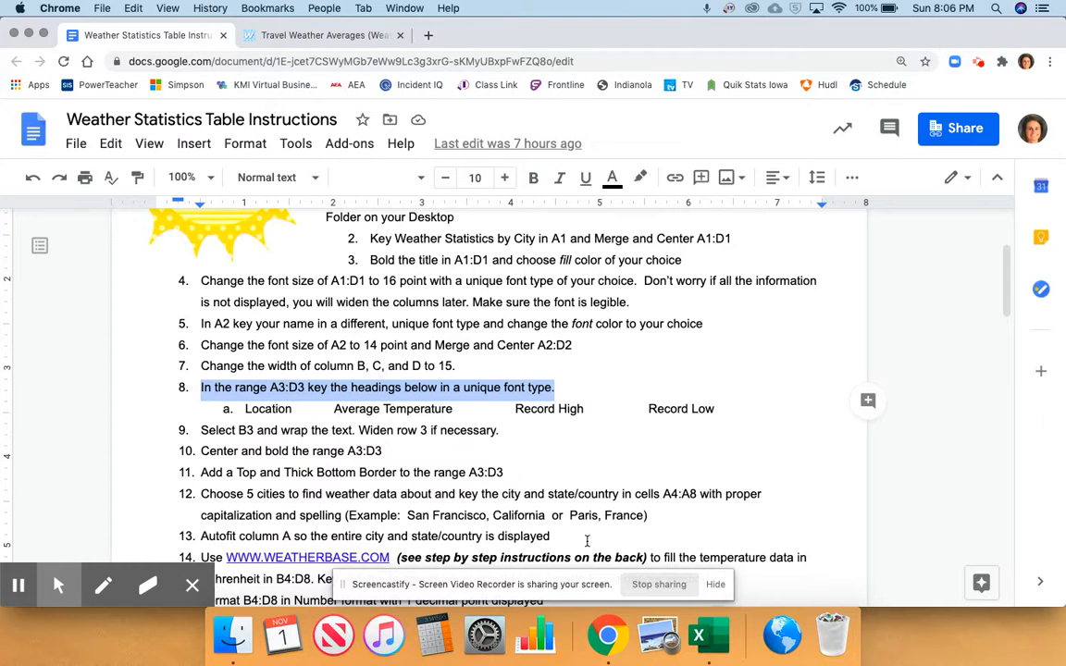
left_click(718, 635)
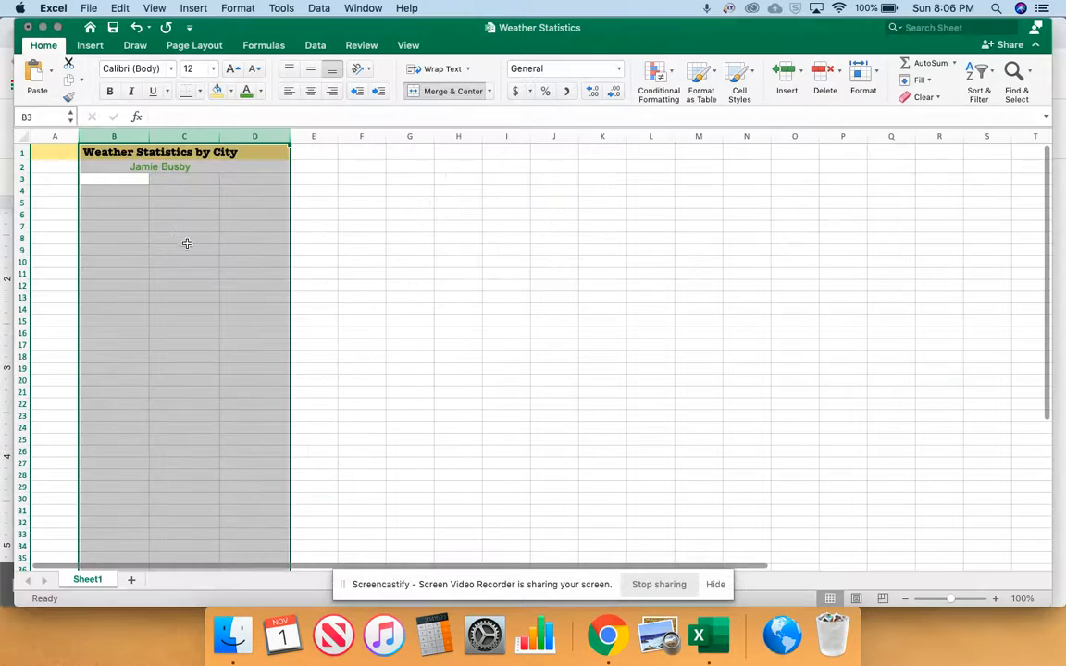
left_click(55, 178)
type("Location")
key("Return")
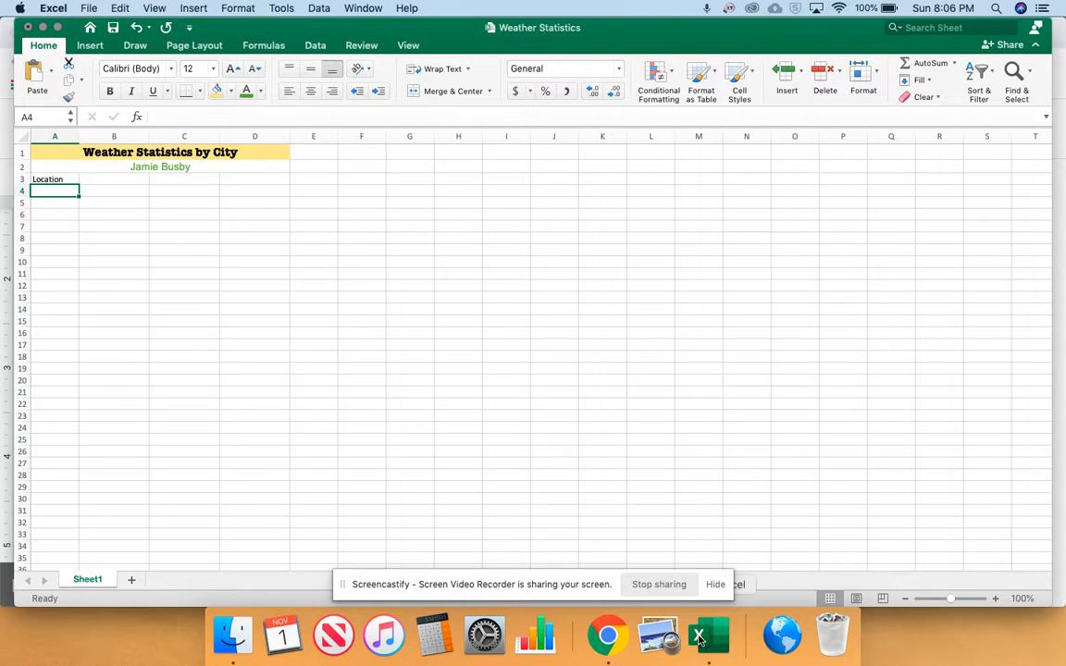
Check the headings in the Chrome document, and in Excel enter Average Temperature in cell B3
key("super+Tab")
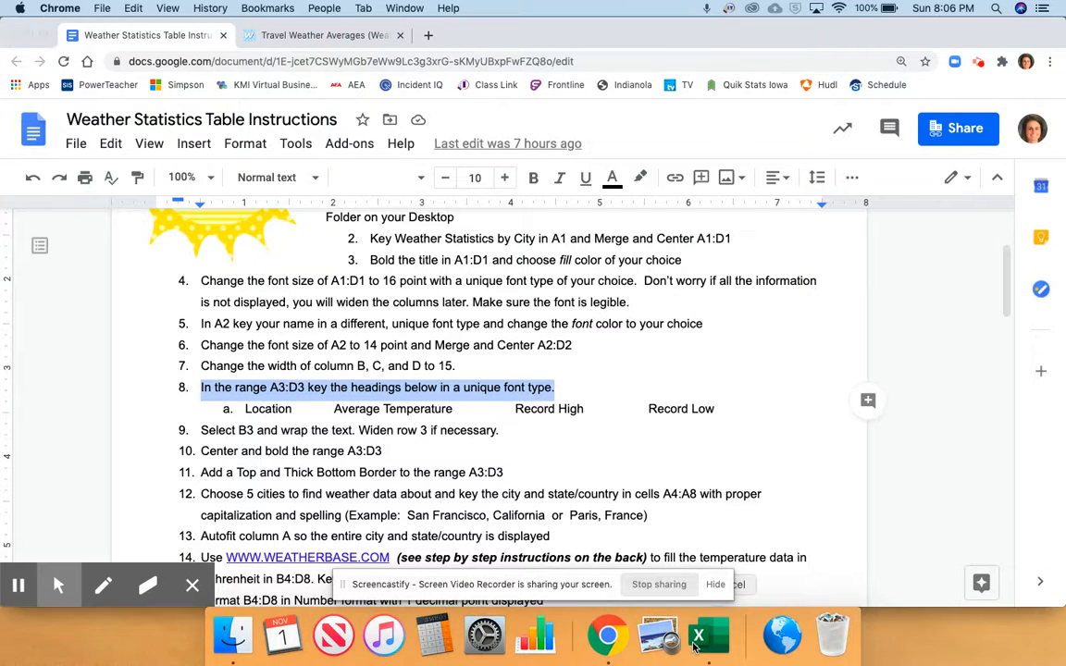
left_click(695, 646)
left_click(109, 178)
type("Average Temperature")
key("Return")
Check the remaining headings in the Chrome document, and in Excel enter Record High in C3 and Record Low in D3
left_click(608, 634)
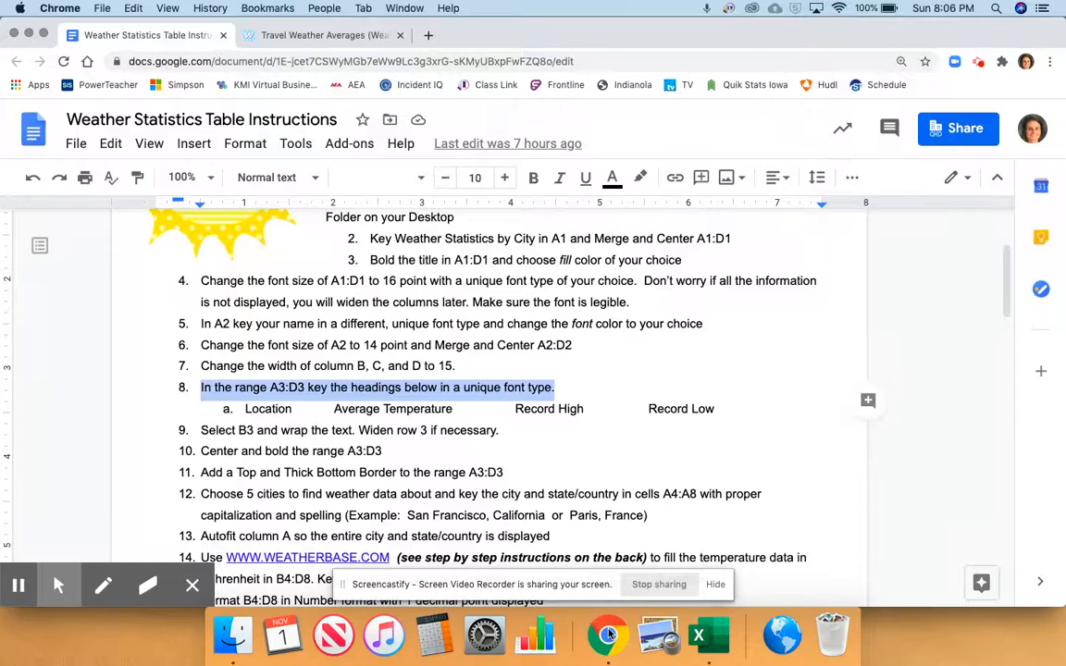
left_click(698, 635)
left_click(170, 178)
type("Recorrd High")
key("Tab")
type("Record Low")
key("Return")
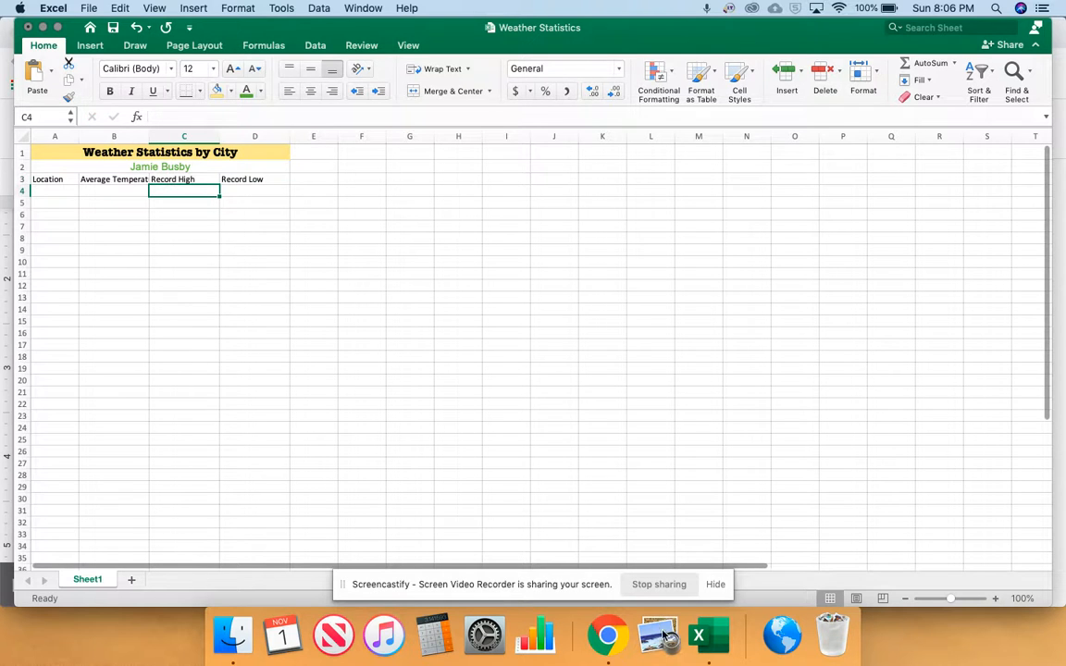
Highlight instruction 9 in the Chrome document, and in Excel wrap the text in B3 and adjust the height of row 3
left_click(608, 634)
scroll(326, 372, "down", 1)
left_click_drag(199, 409, 502, 415)
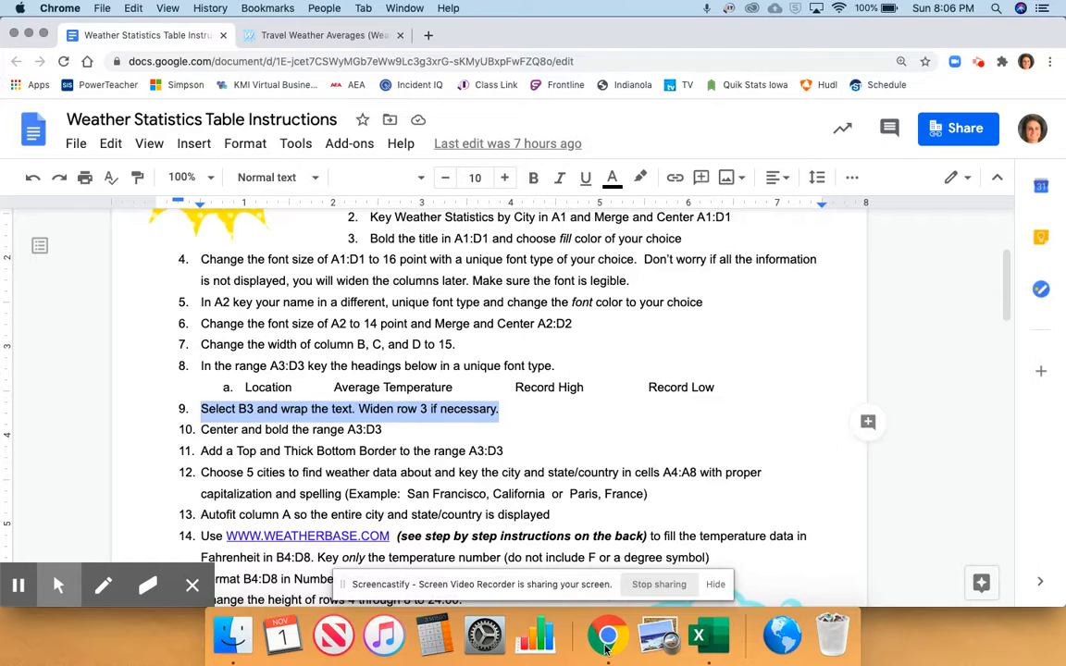
left_click(698, 636)
left_click(116, 180)
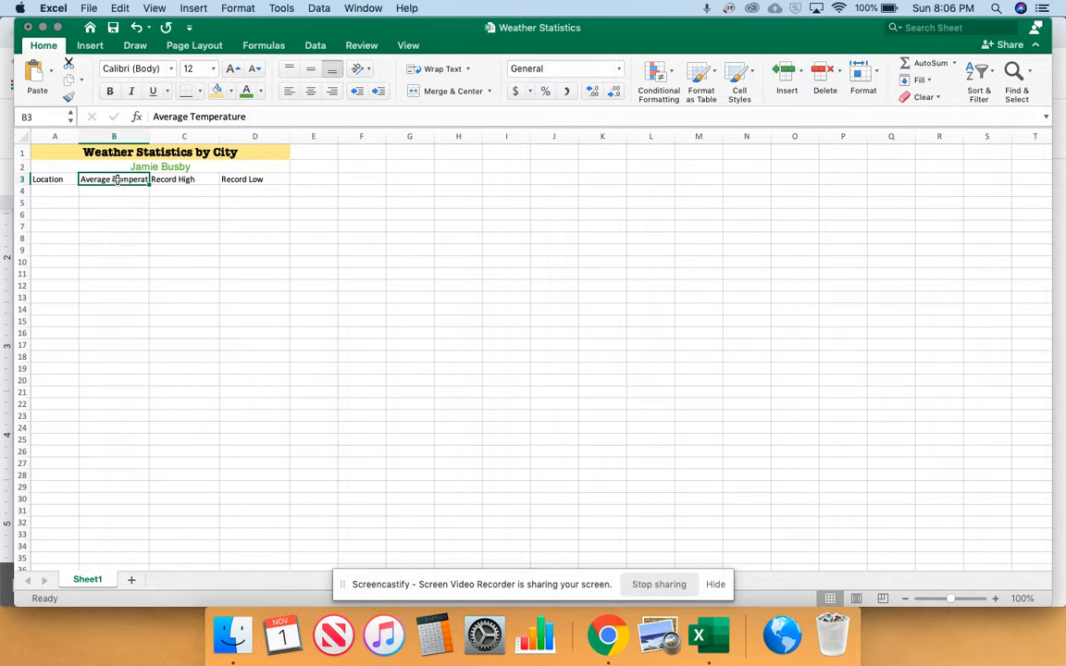
left_click(436, 70)
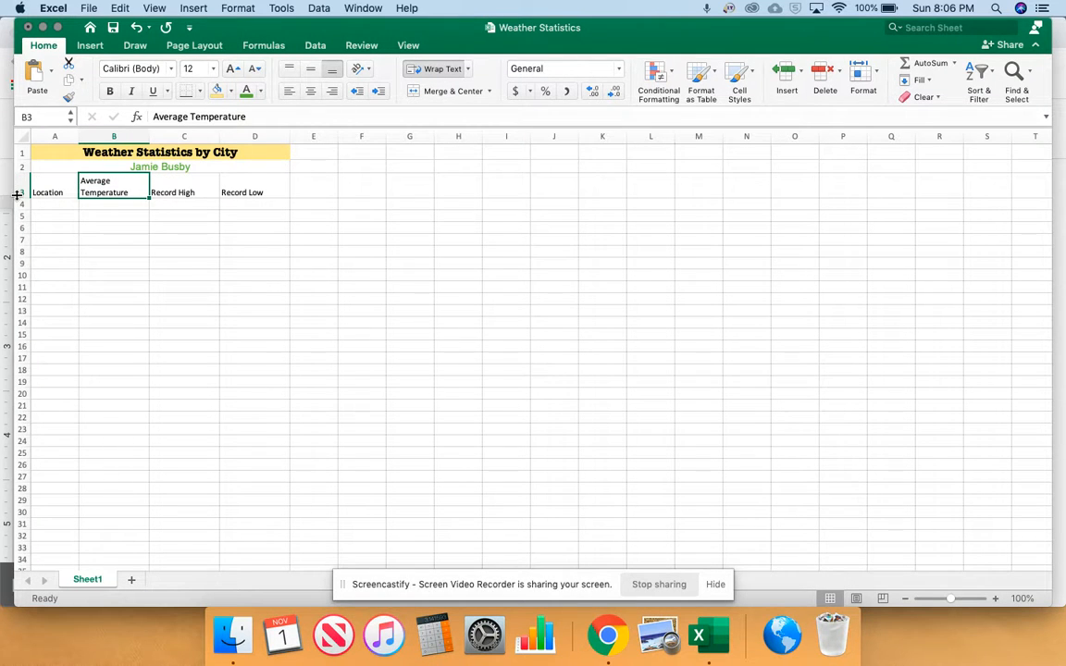
mouse_move(23, 197)
left_mouse_down()
mouse_move(21, 208)
mouse_move(26, 186)
mouse_move(25, 195)
left_mouse_up()
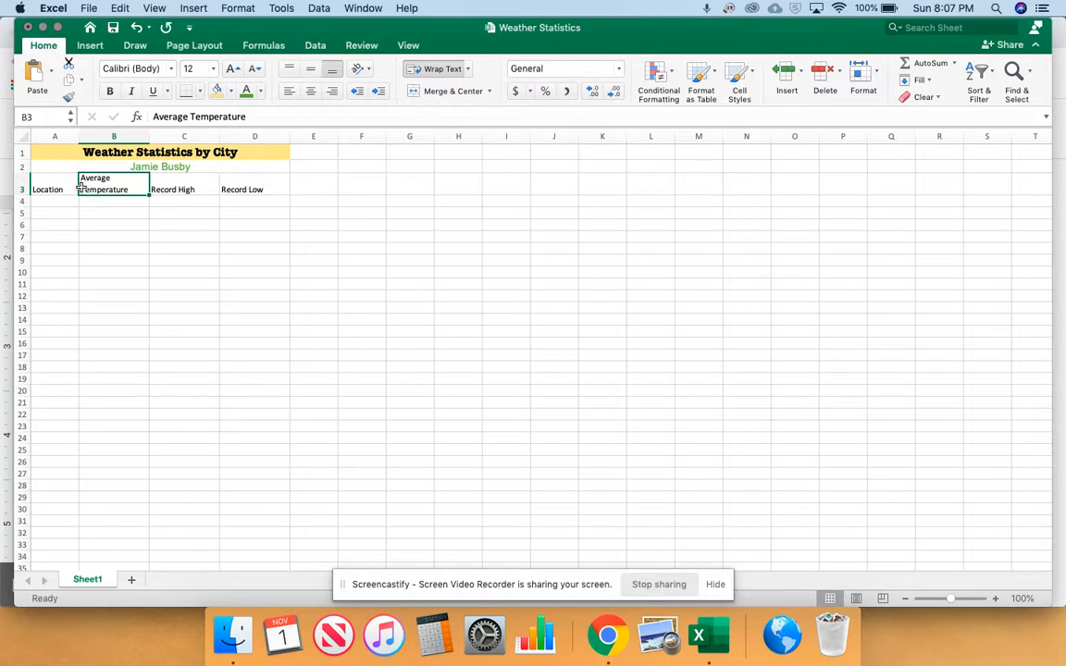
Highlight instruction 11 in the Chrome document, and in Excel add a Top and Thick Bottom Border to A3:D3 and slightly heighten row 3
left_click(608, 635)
scroll(341, 370, "down", 3)
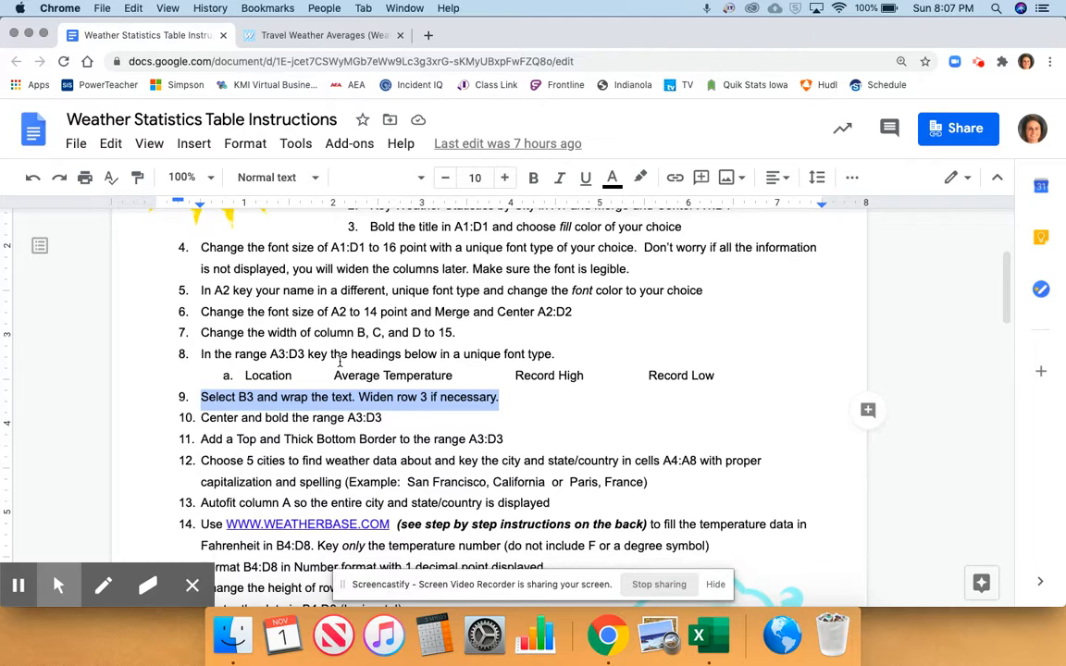
left_click_drag(200, 333, 506, 337)
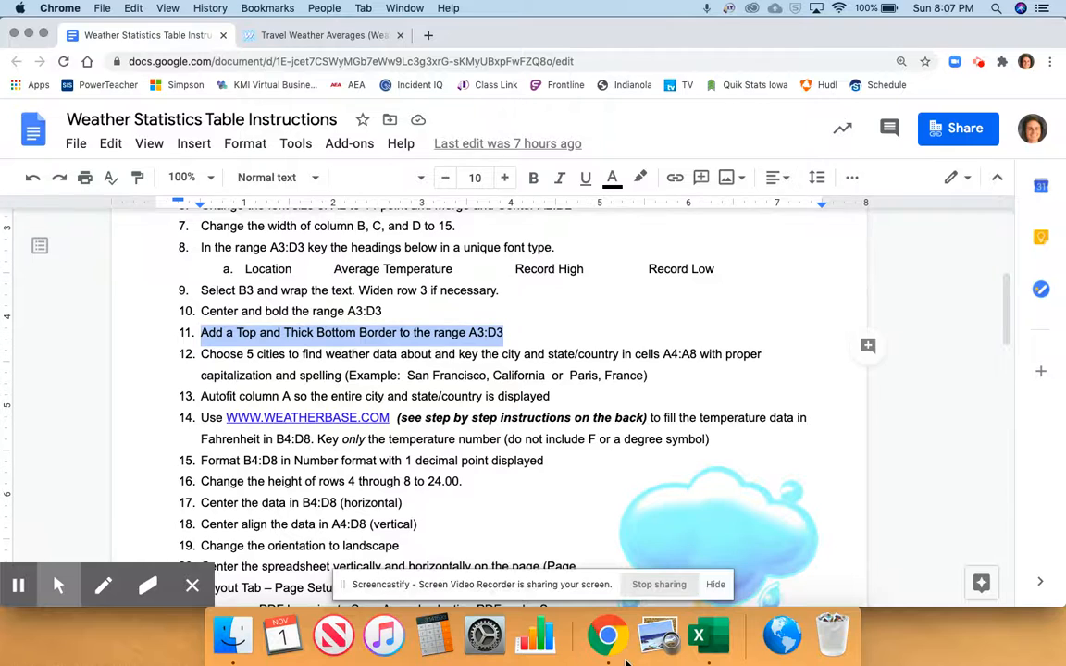
left_click(697, 635)
left_click(53, 182)
left_click_drag(53, 183, 261, 185)
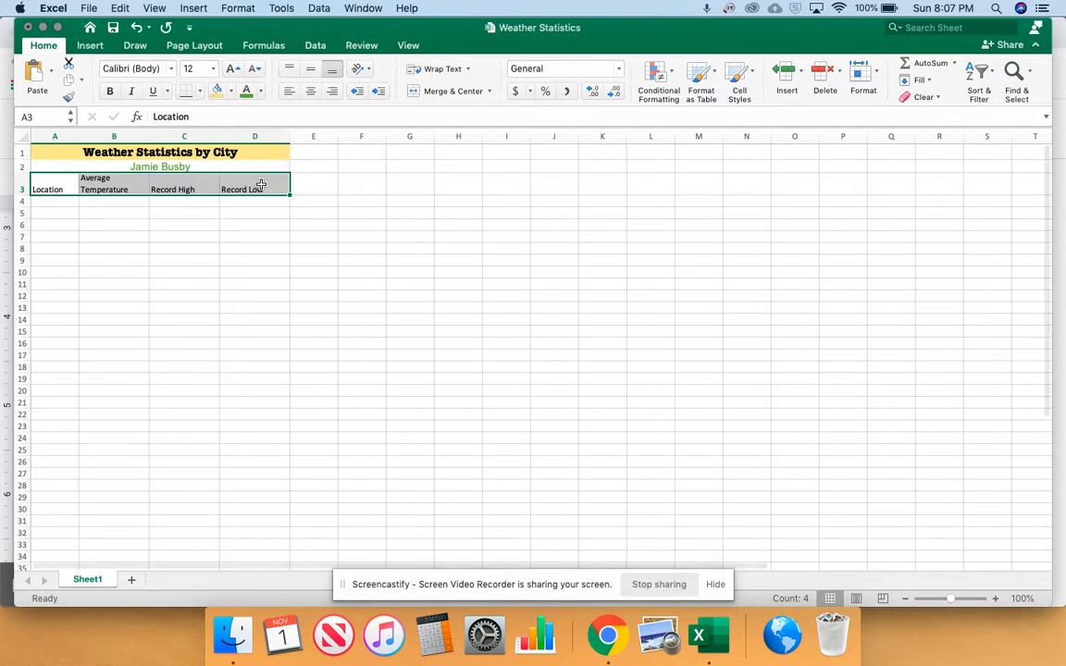
left_click(199, 93)
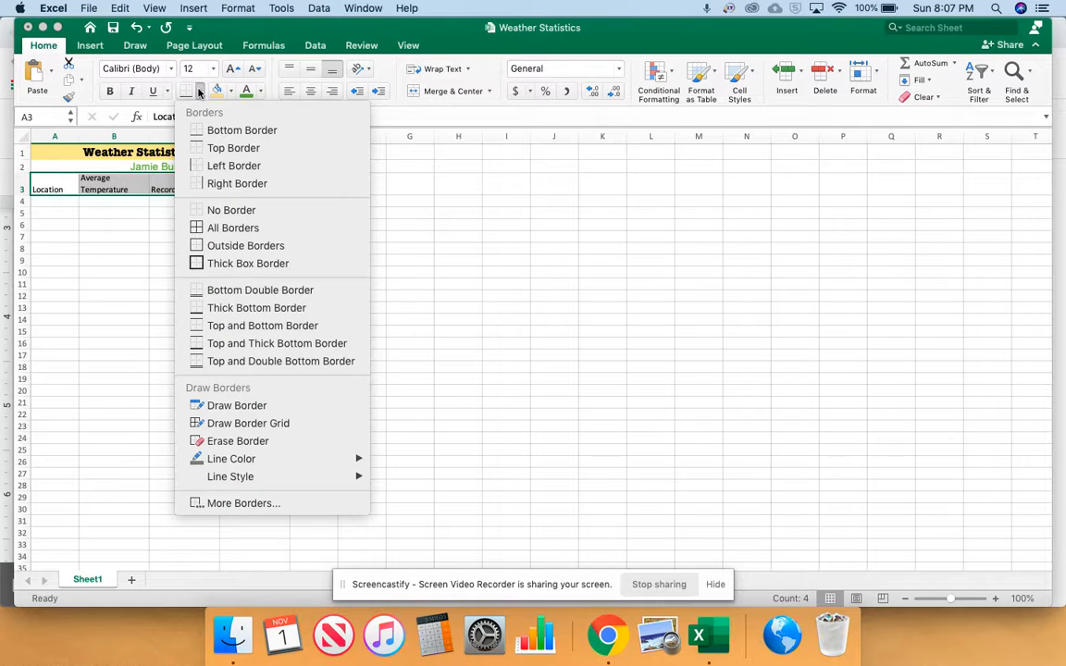
left_click(252, 346)
left_click(73, 213)
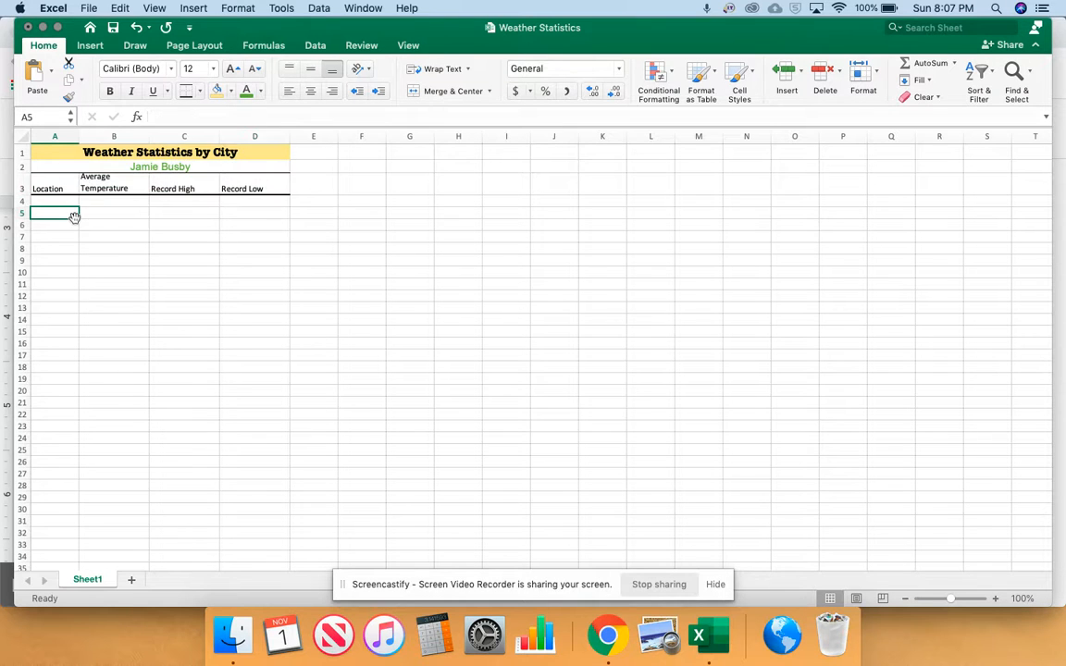
left_click_drag(24, 195, 24, 198)
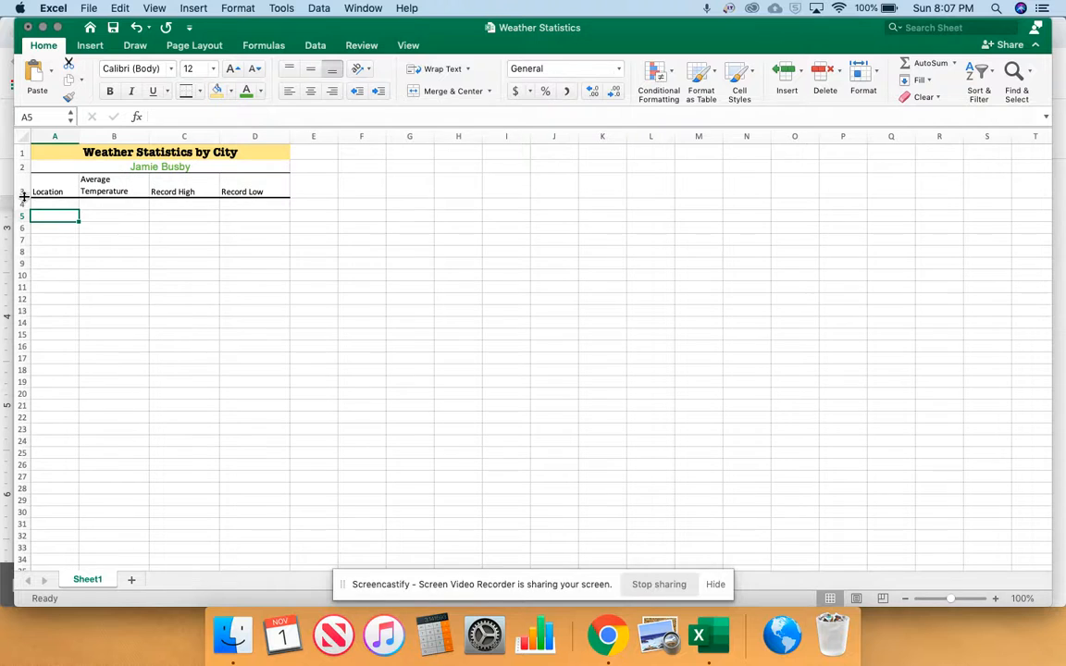
Highlight the start of instruction 12 in the Chrome document, and in Excel enter Paris, France in cell A4
key("super+Tab")
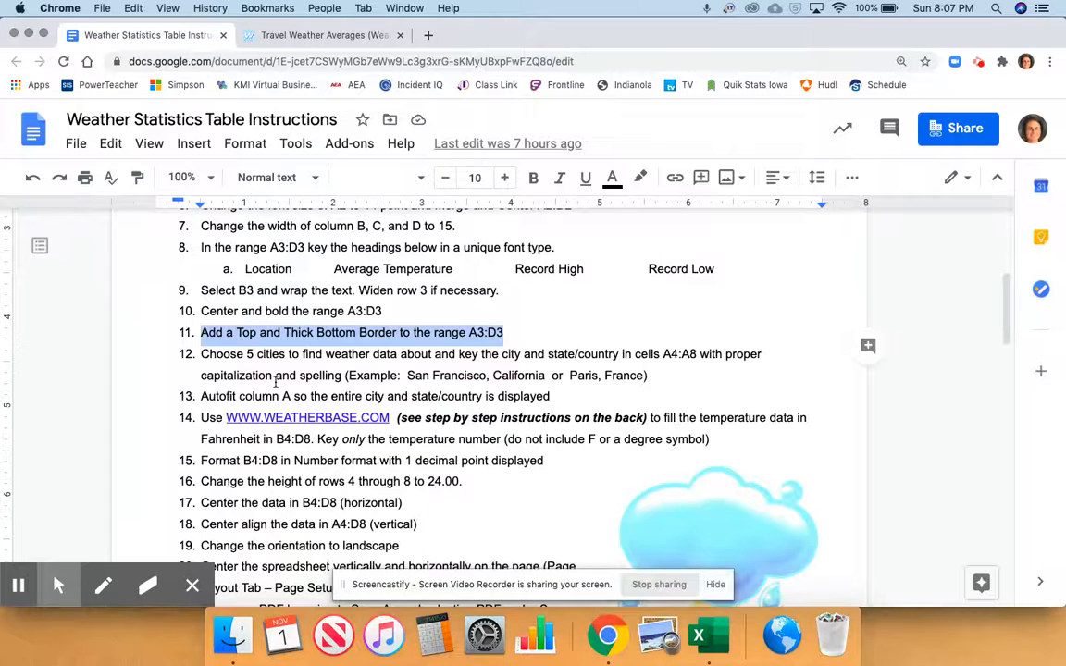
left_click(200, 354)
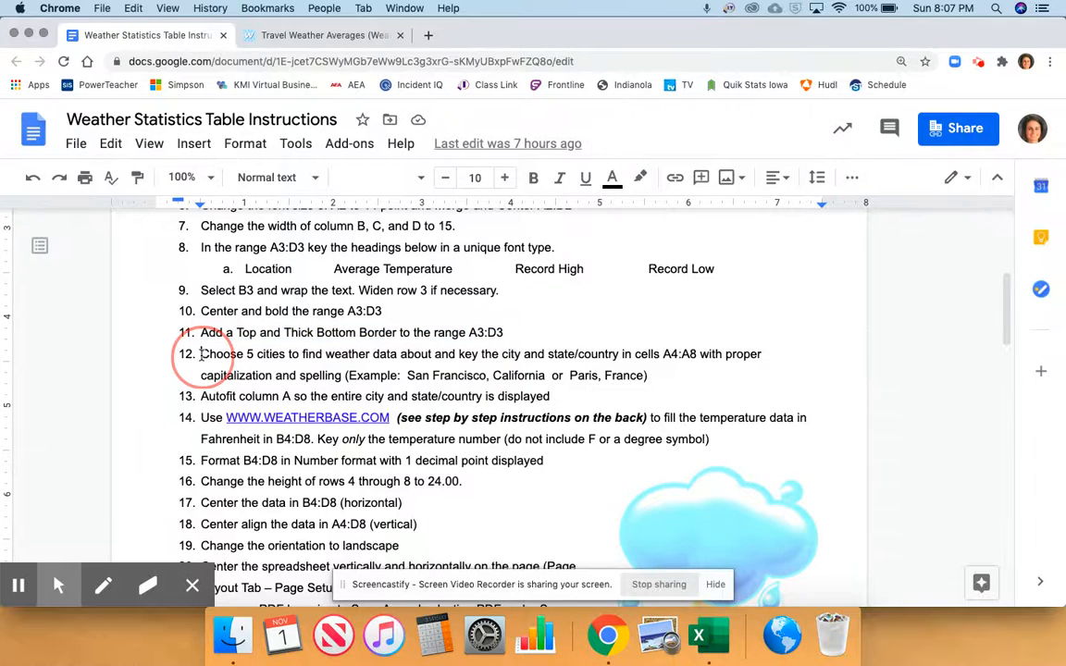
left_click_drag(200, 354, 313, 357)
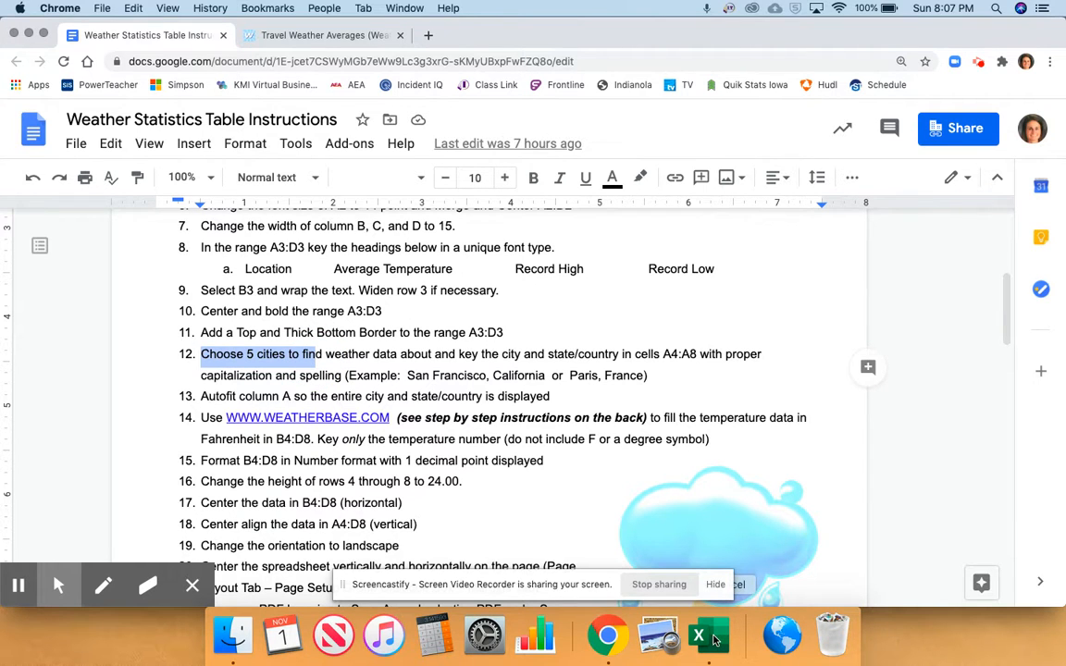
left_click(714, 638)
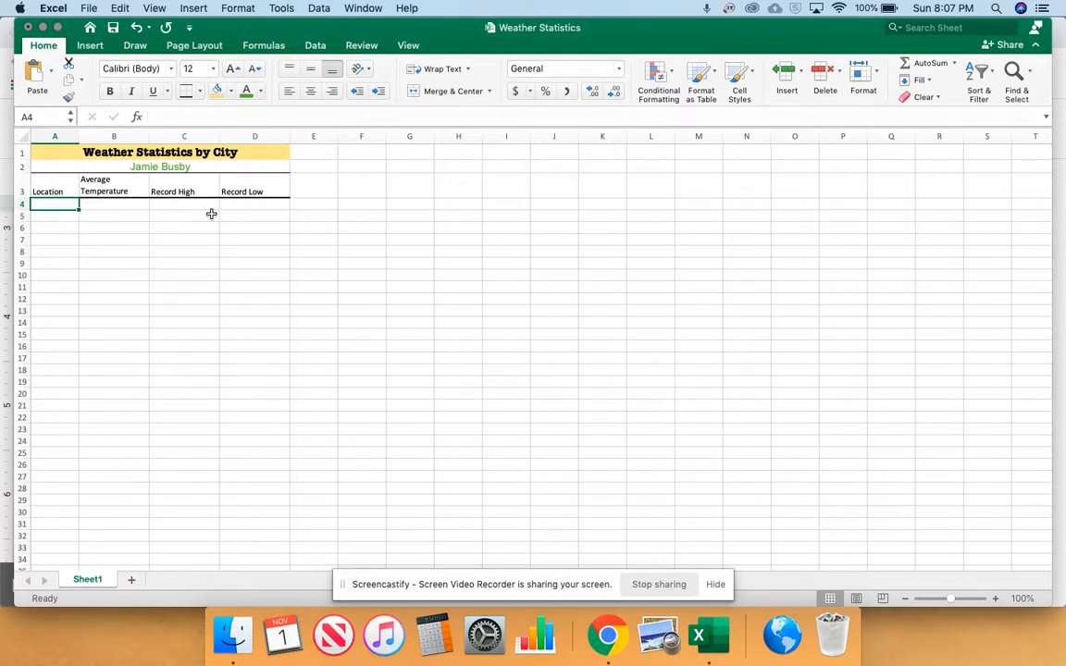
type("Paris")
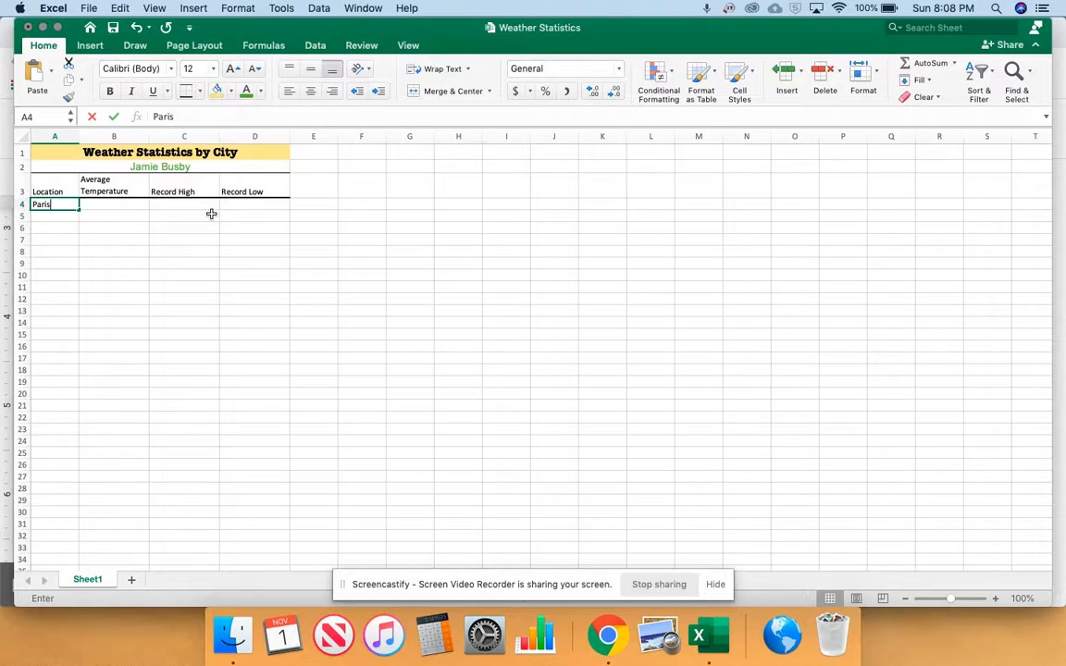
type(", France")
key("Return")
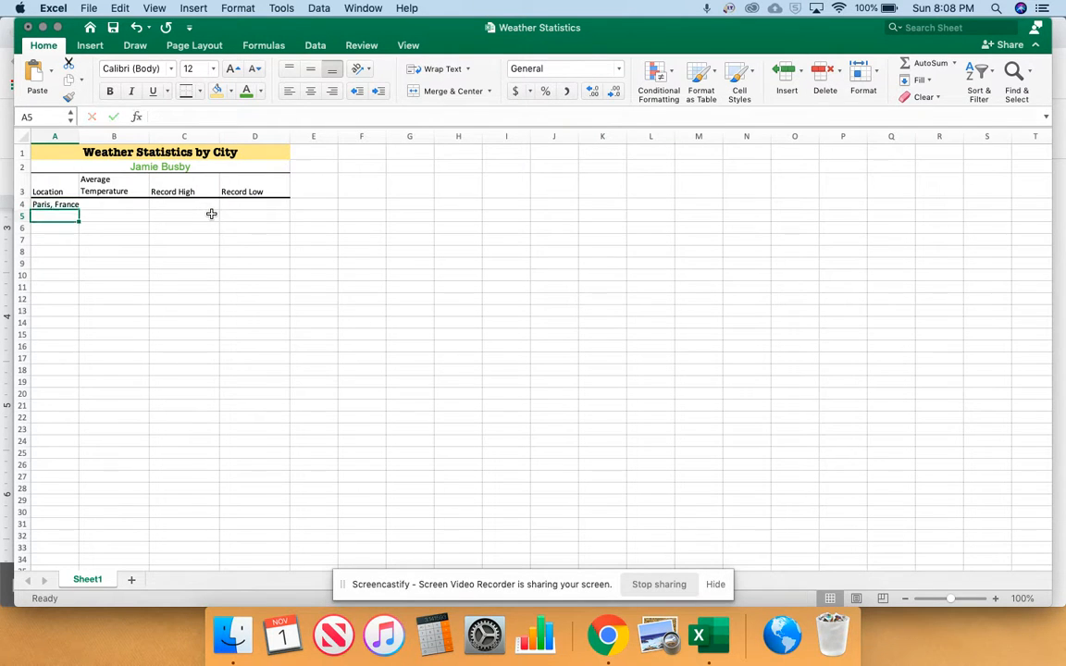
Enter Indianola, IA in cell A5 and Sydney, Australia in cell A6
type("Indianoa")
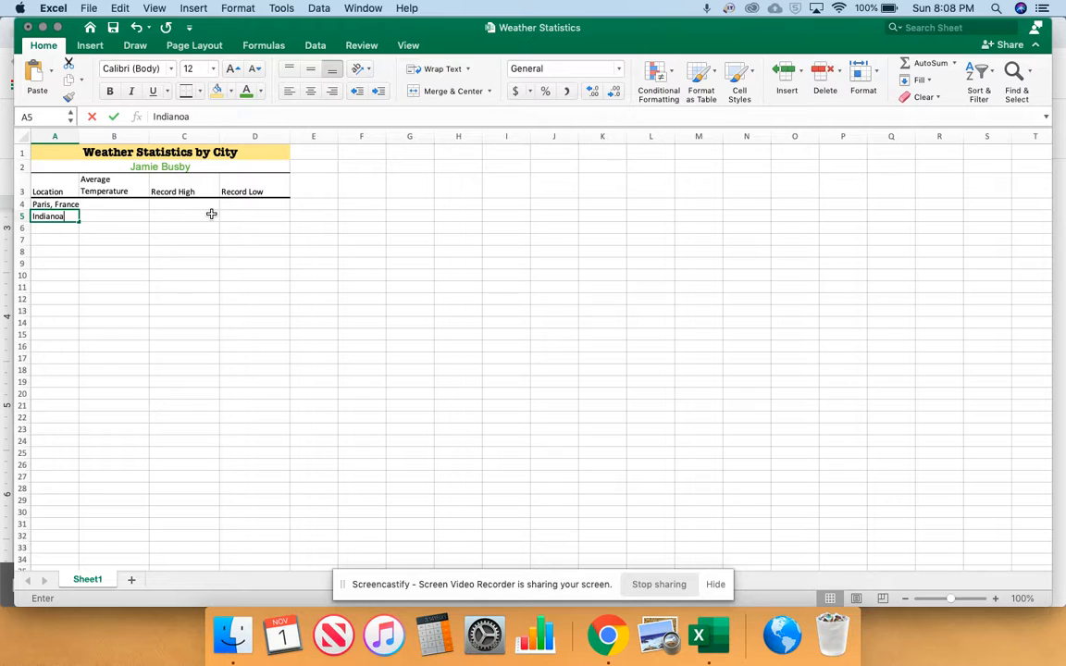
key("BackSpace")
type("la, IA")
key("Return")
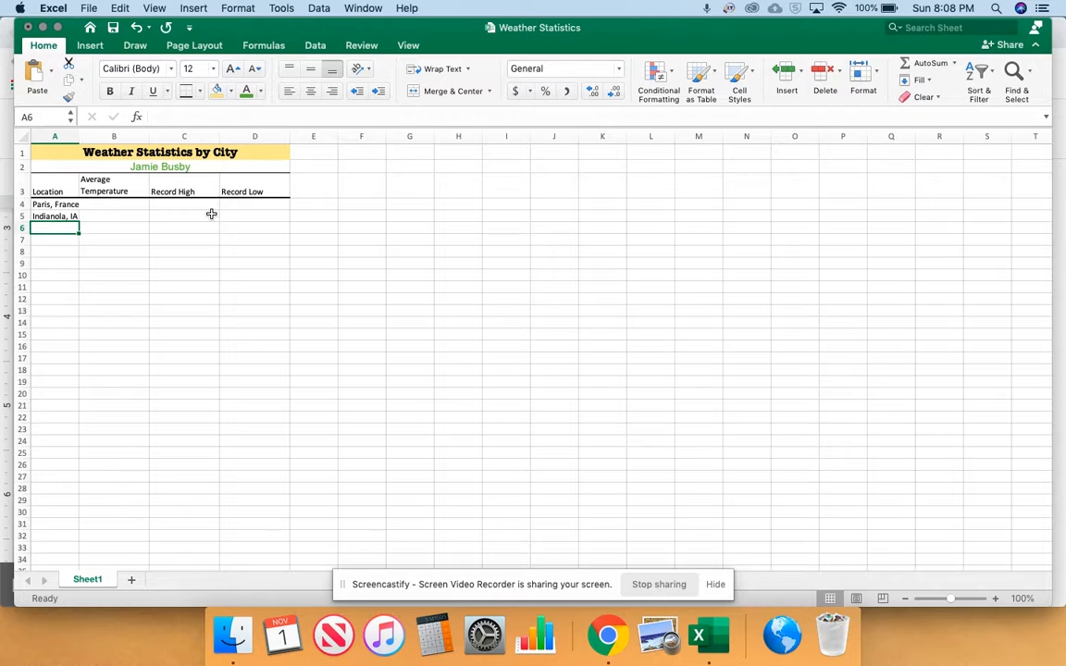
type("Sydney")
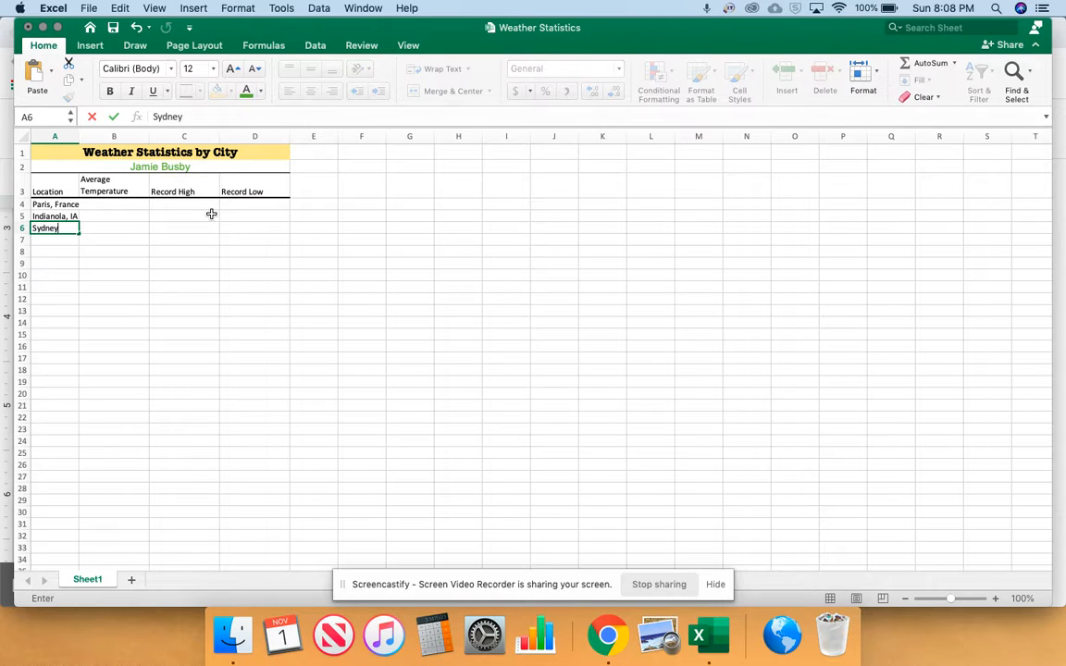
type(", Australia")
key("Return")
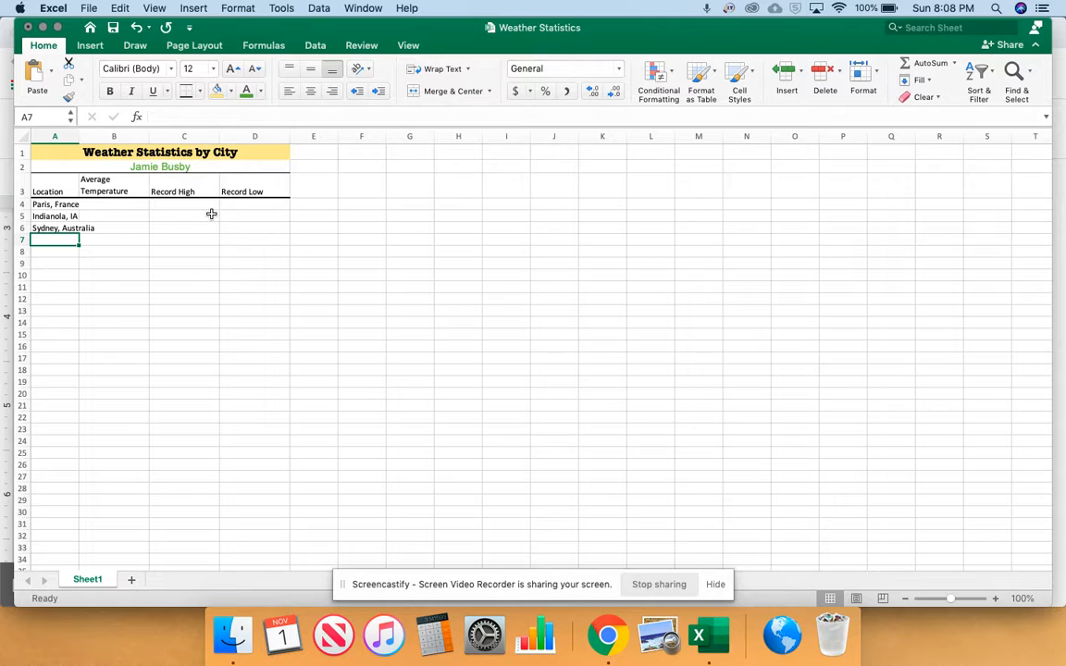
Enter London, United Kingdom in cell A7 and Dublin, Ireland in cell A8
type("London, United Kingdom")
key("Return")
type("Dubli")
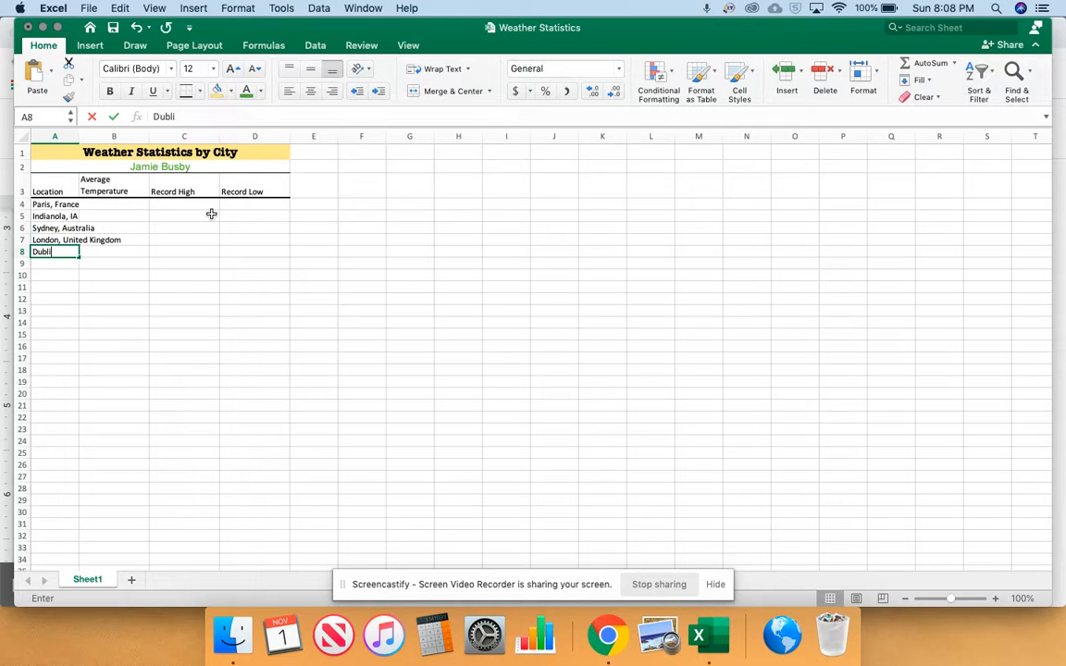
type("n, Irelan")
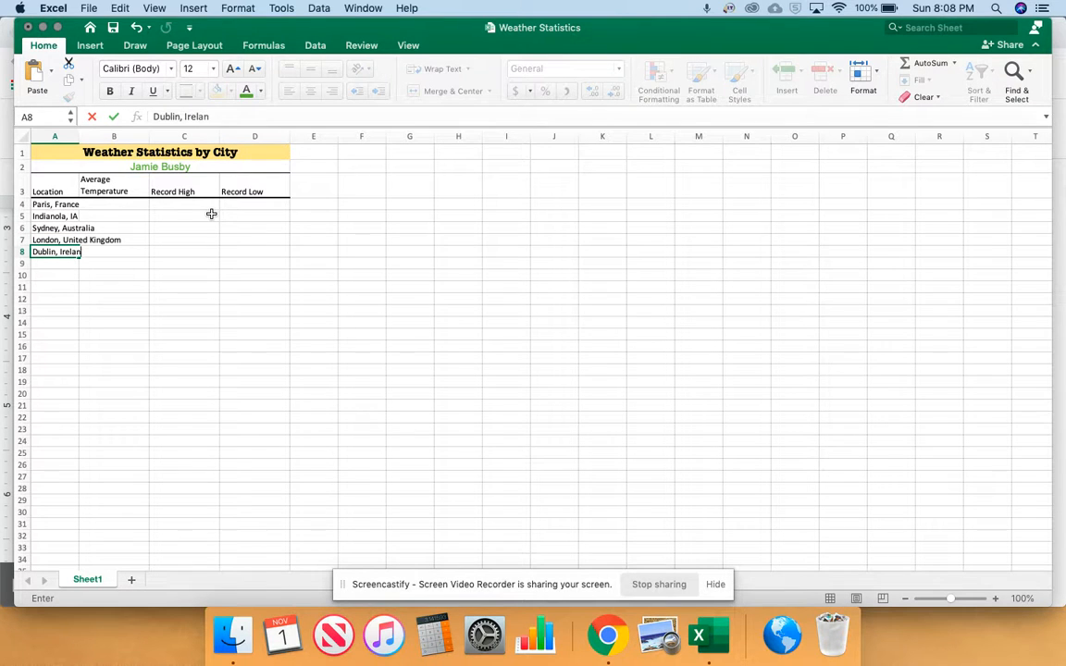
type("d")
key("Return")
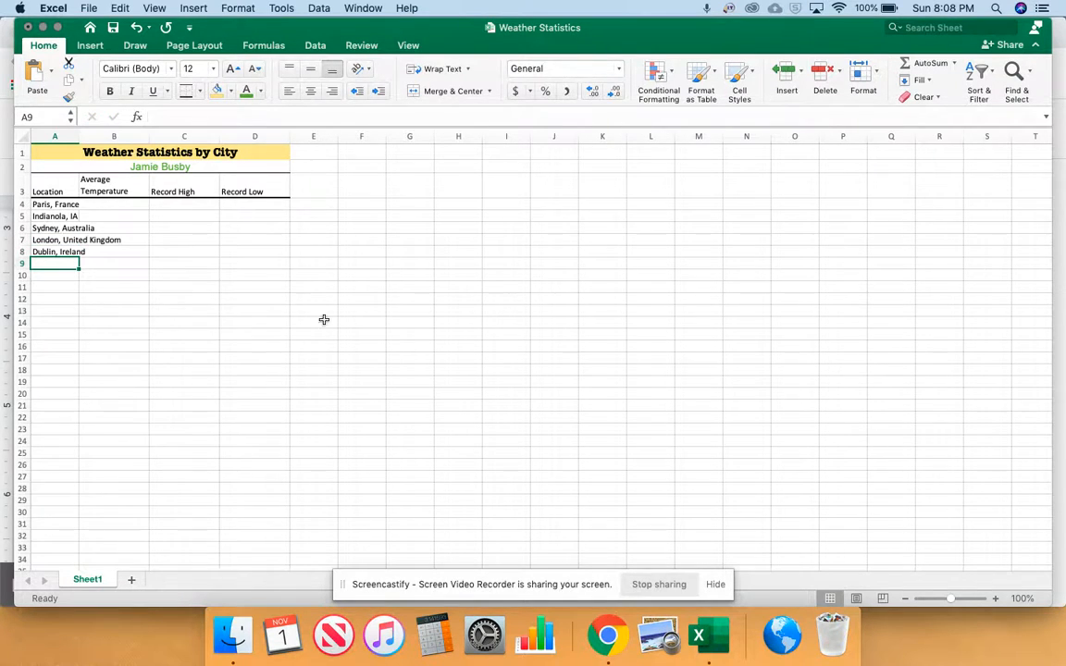
Highlight the city format example in instruction 12 of the Chrome document, and in Excel autofit column A to its contents
left_click(616, 636)
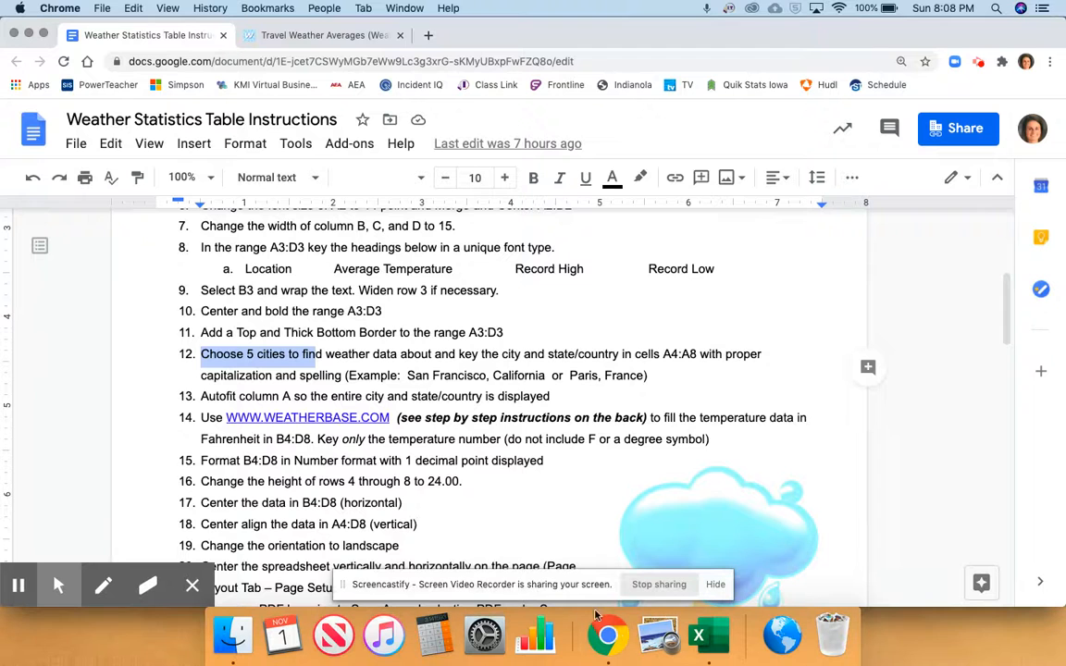
left_click_drag(348, 374, 653, 375)
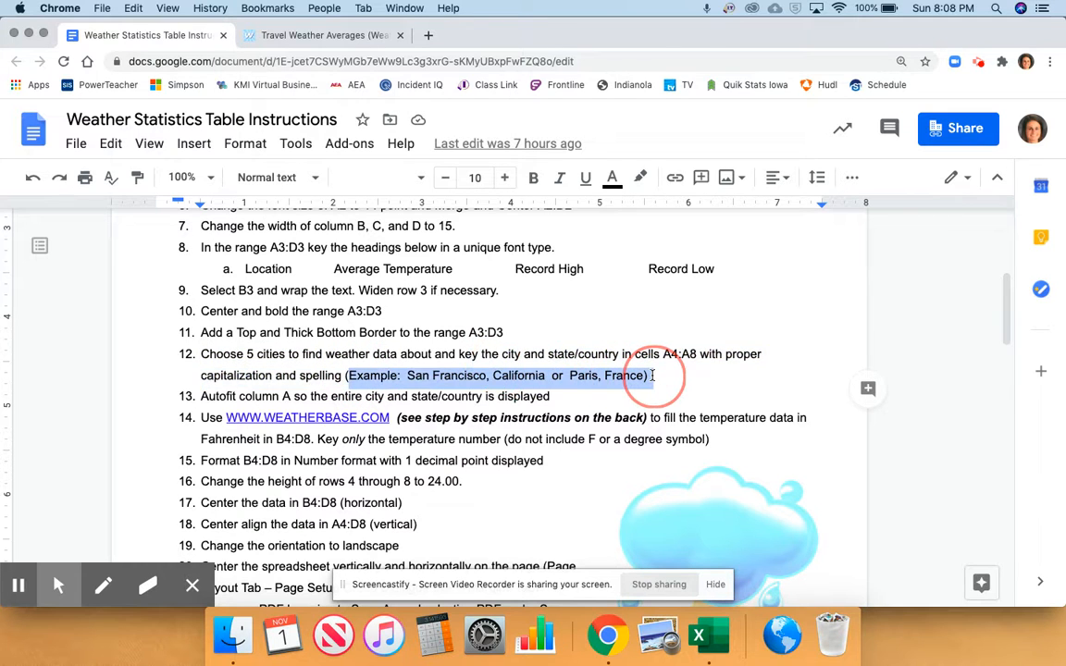
left_click(699, 637)
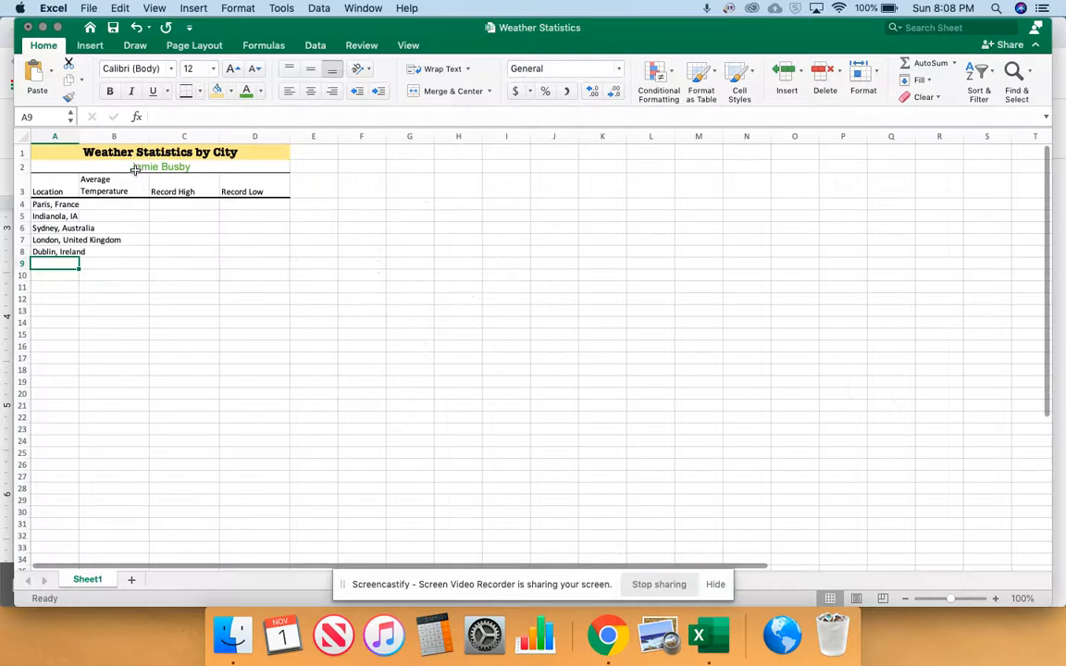
double_click(78, 136)
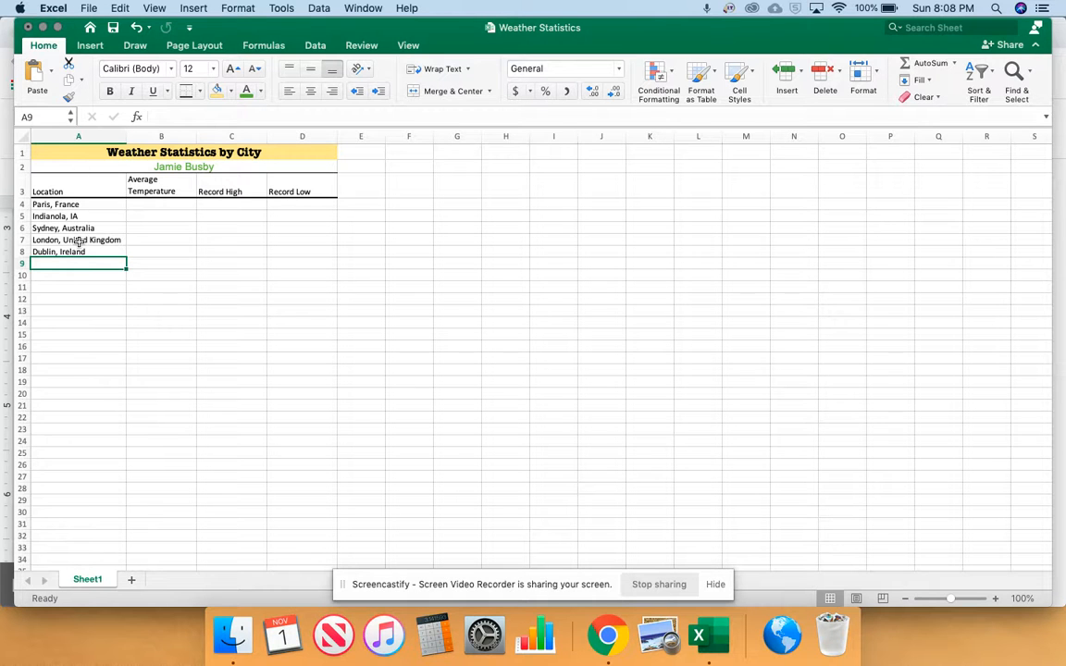
Review instructions 13 and 14 in the Chrome document and bring up the Weatherbase site
left_click(607, 635)
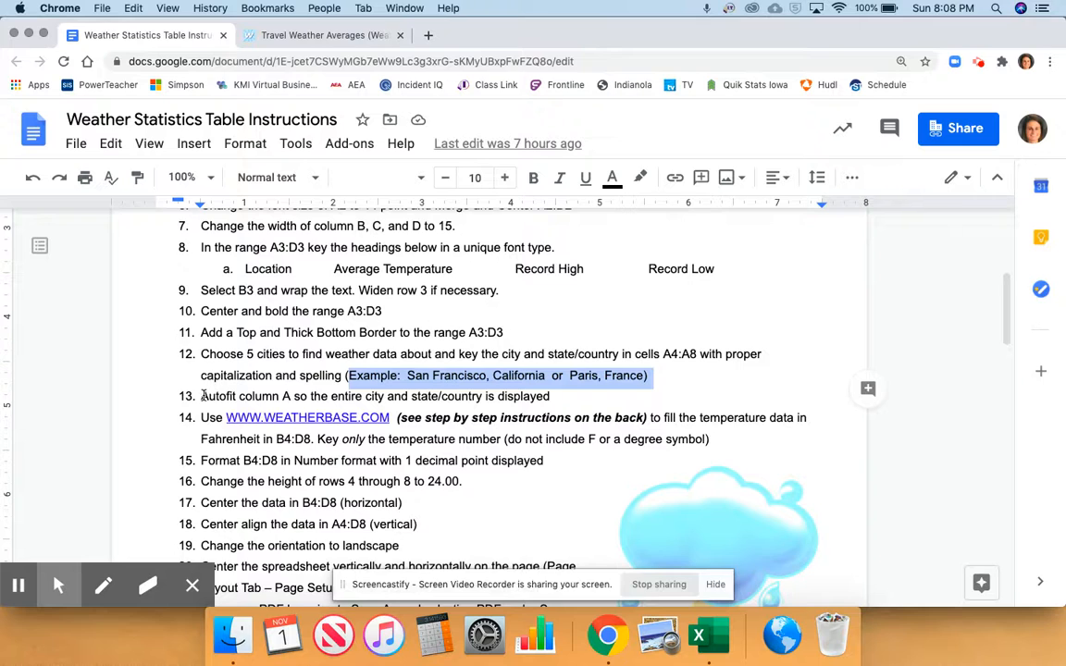
scroll(203, 394, "down", 1)
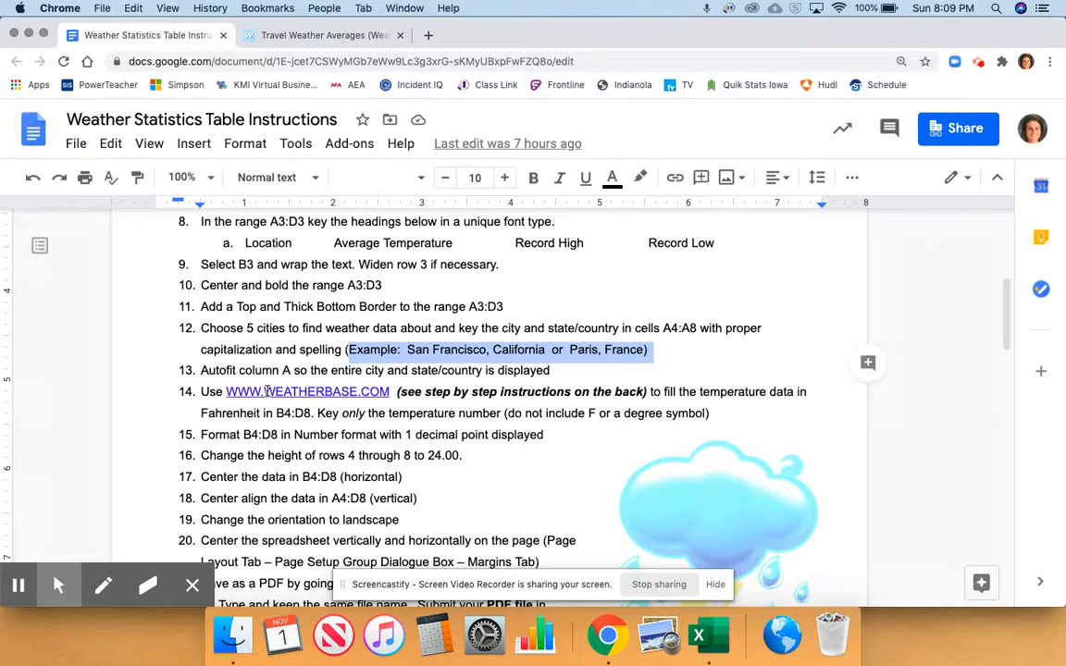
left_click(305, 37)
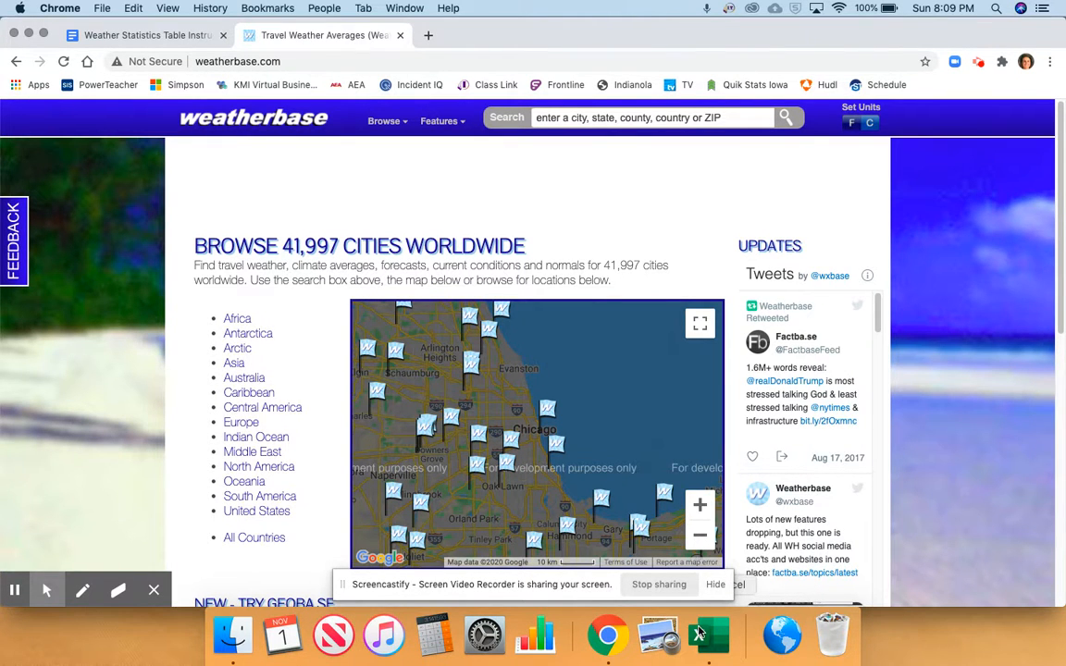
Check the first city in cell A4 in Excel, and in Chrome open Weatherbase's Paris page by browsing Europe and France
left_click(701, 633)
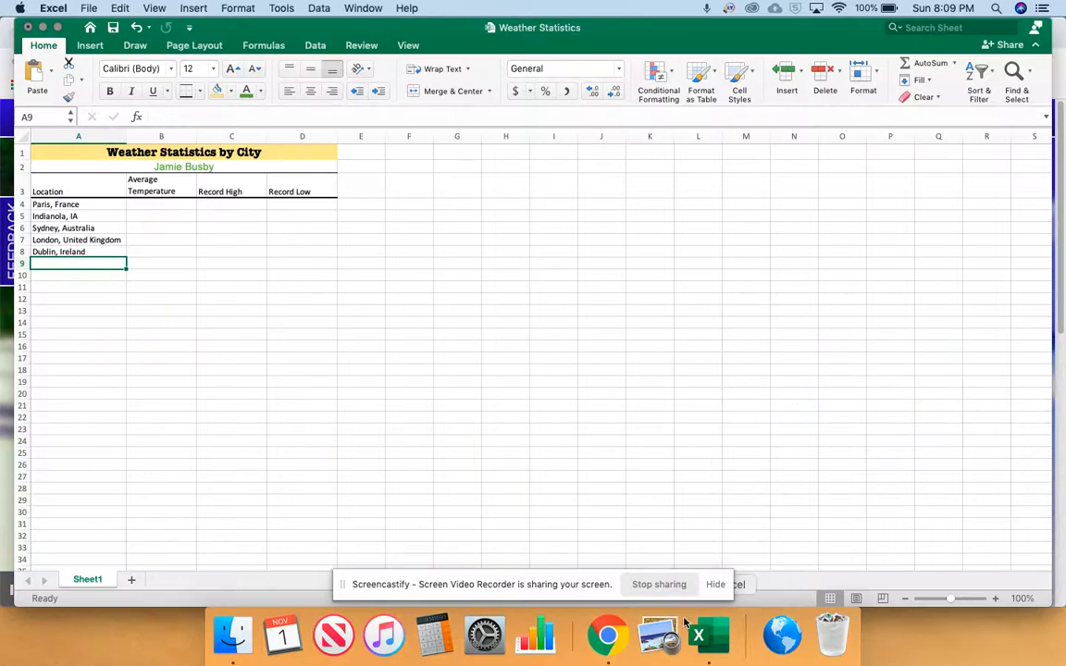
left_click(62, 205)
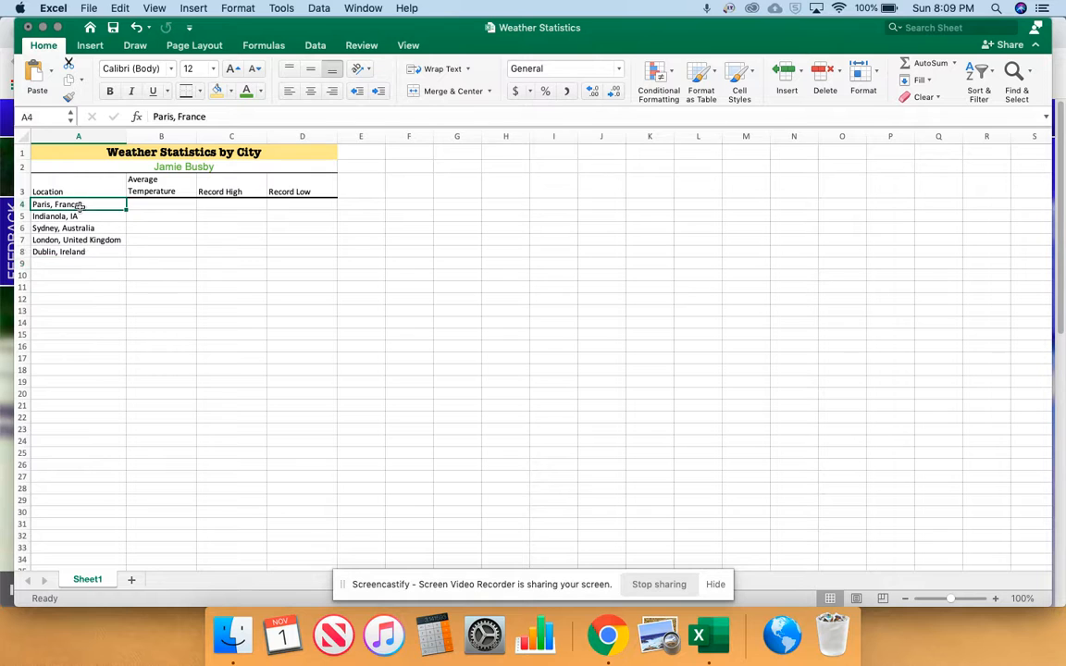
left_click(609, 633)
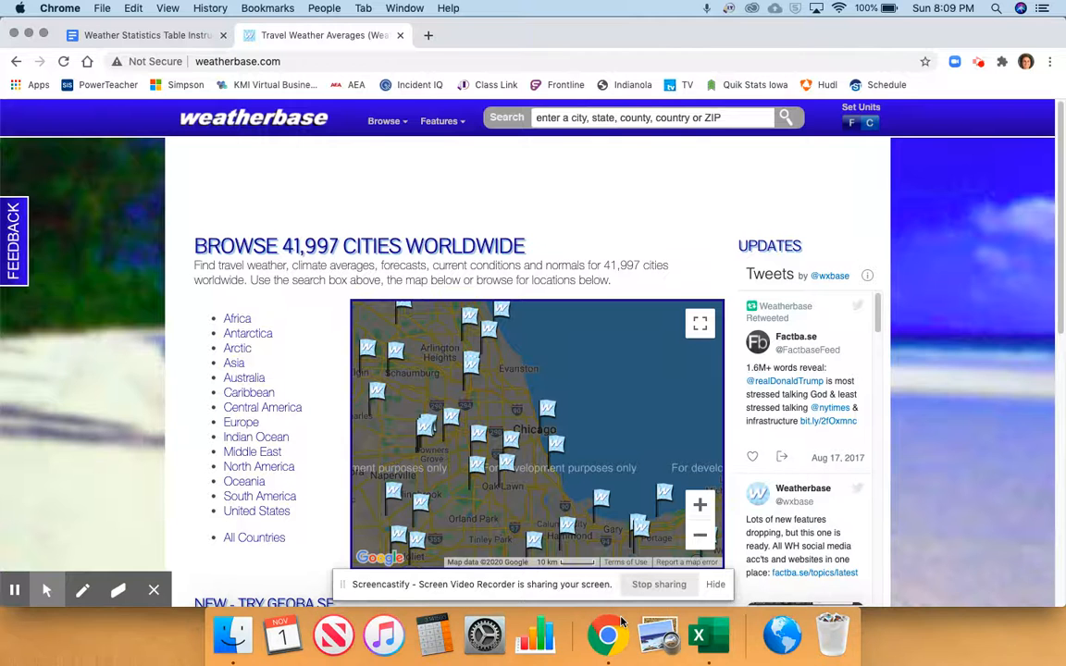
left_click(239, 424)
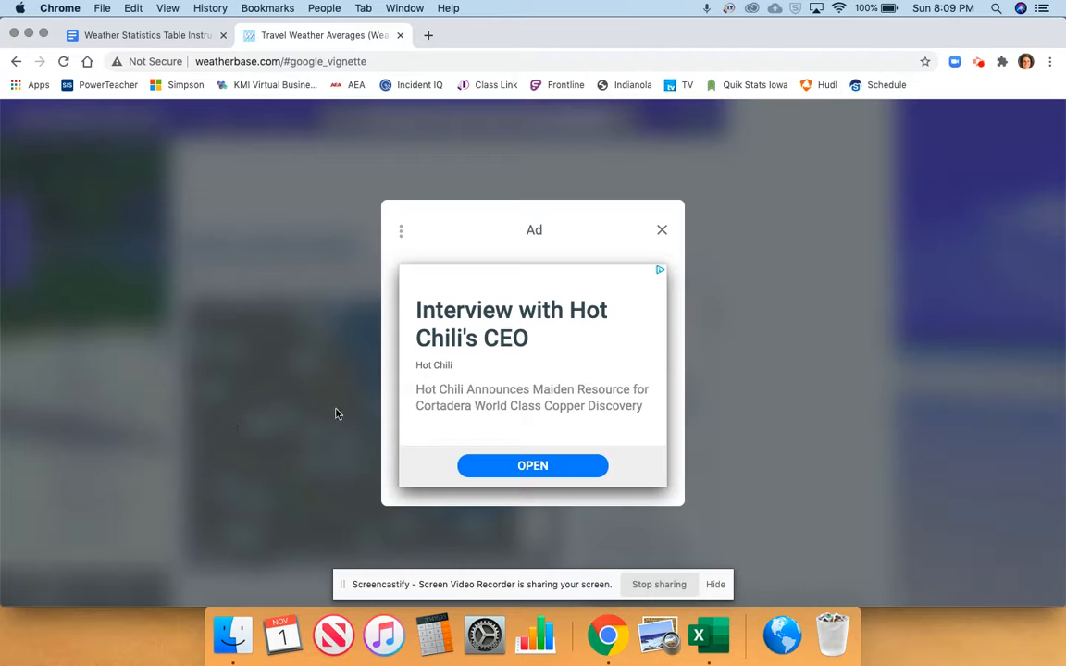
left_click(662, 232)
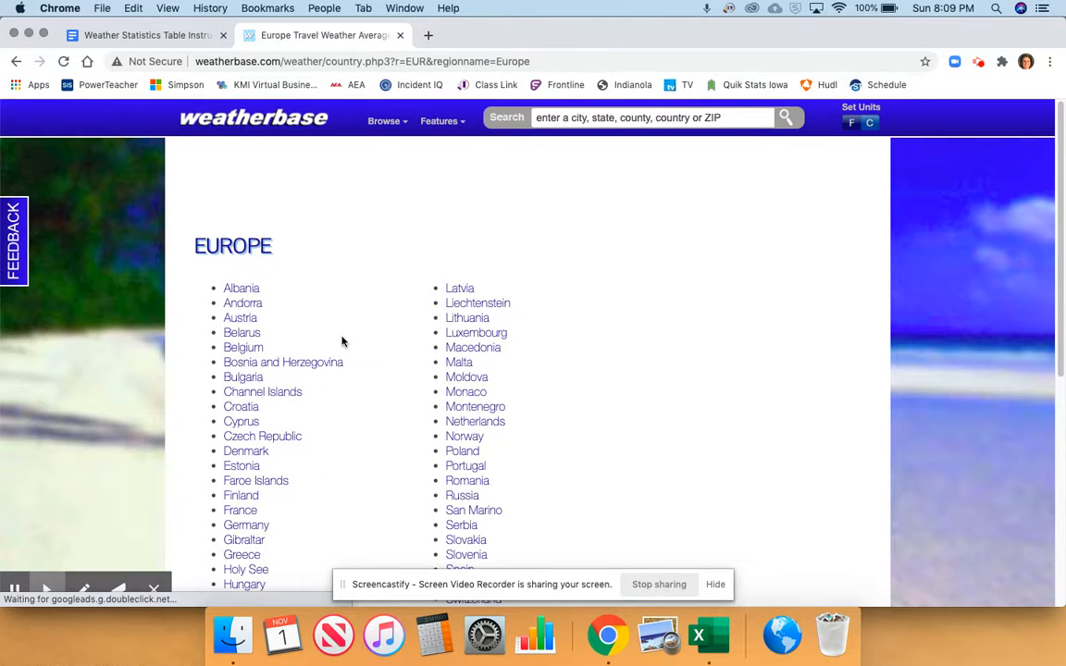
left_click(243, 509)
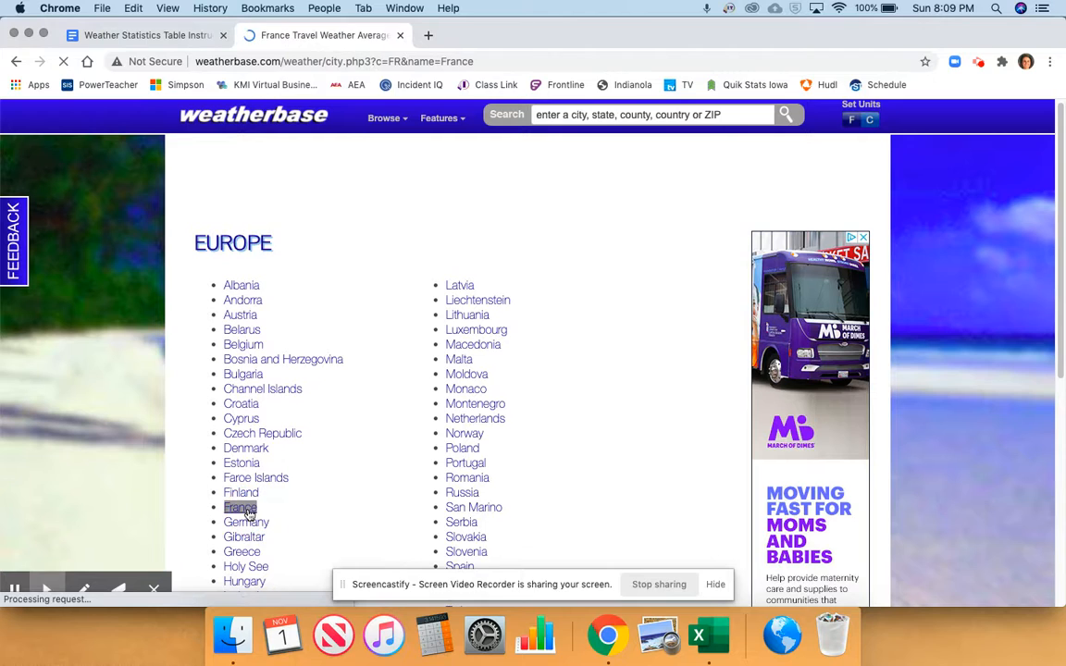
scroll(269, 463, "down", 10)
scroll(323, 420, "up", 3)
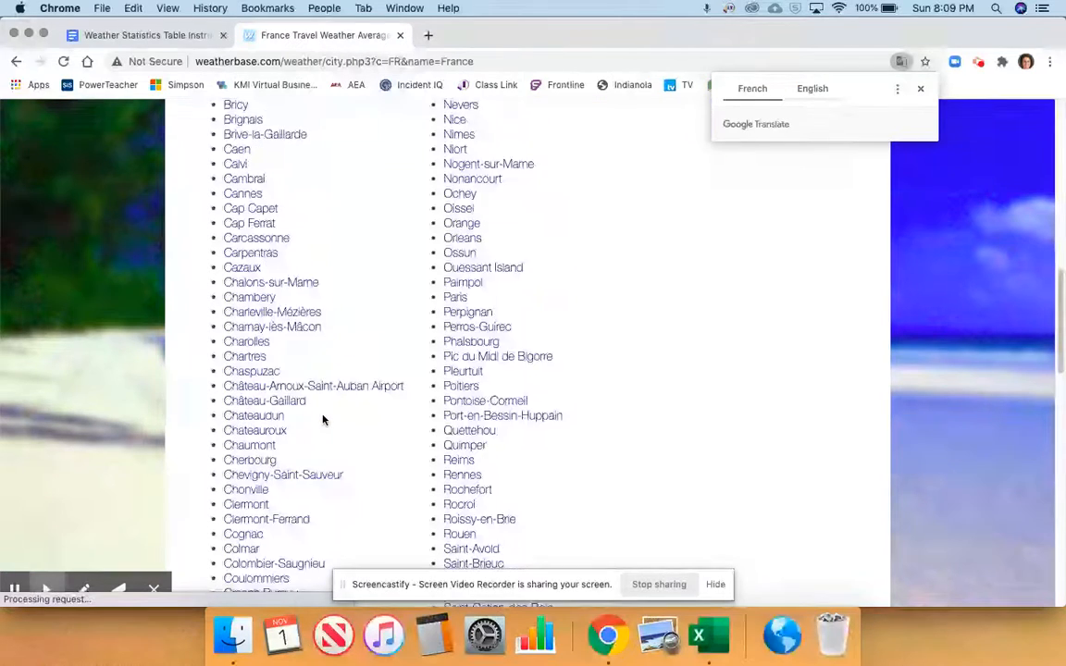
left_click(455, 373)
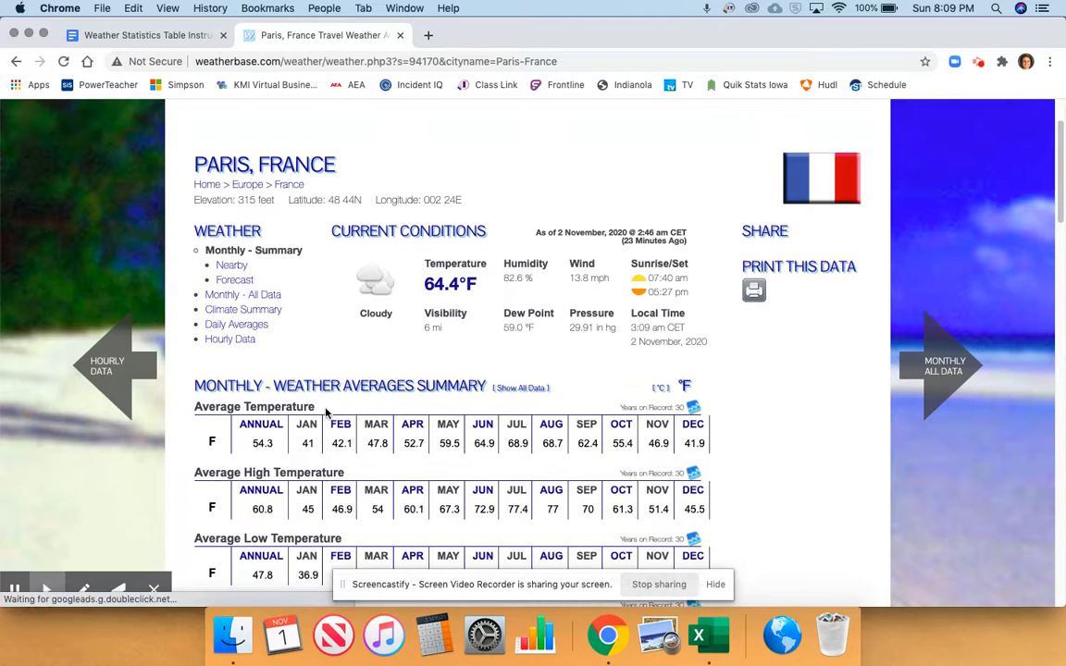
Find the annual Average Temperature for Paris on Weatherbase, and in Excel enter 54.3 in cell B4
scroll(277, 407, "down", 5)
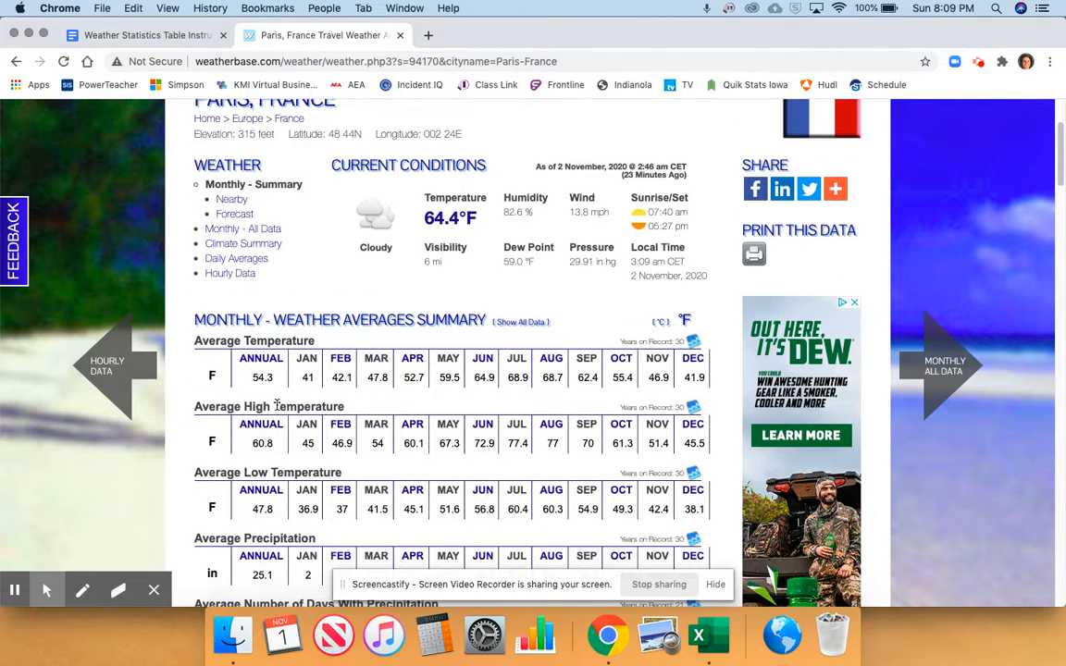
scroll(261, 528, "down", 2)
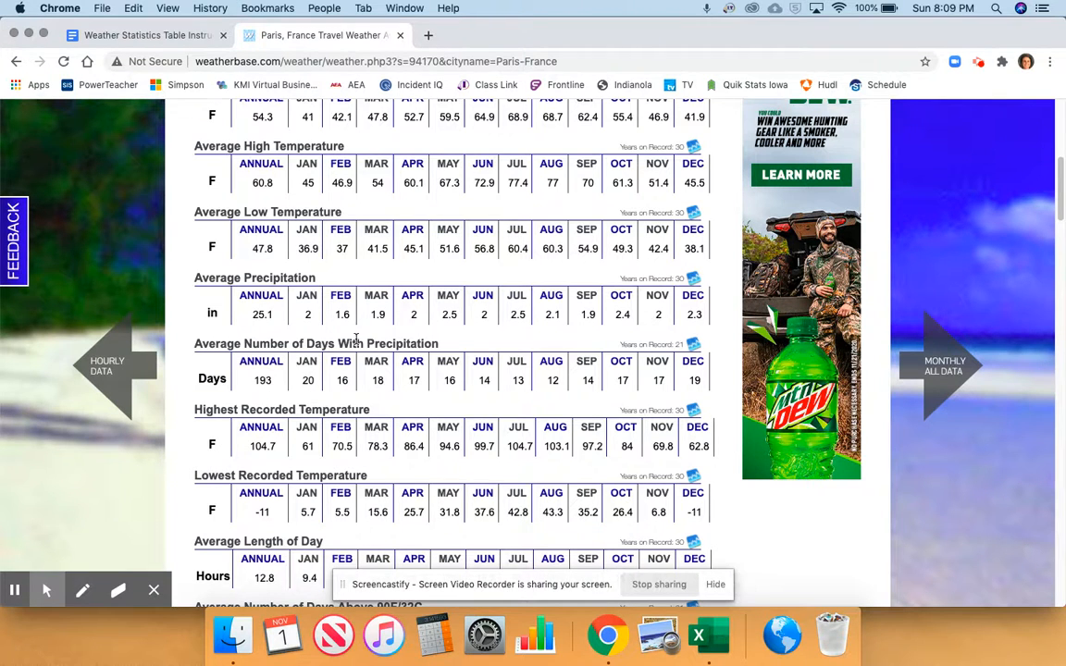
scroll(389, 340, "up", 2)
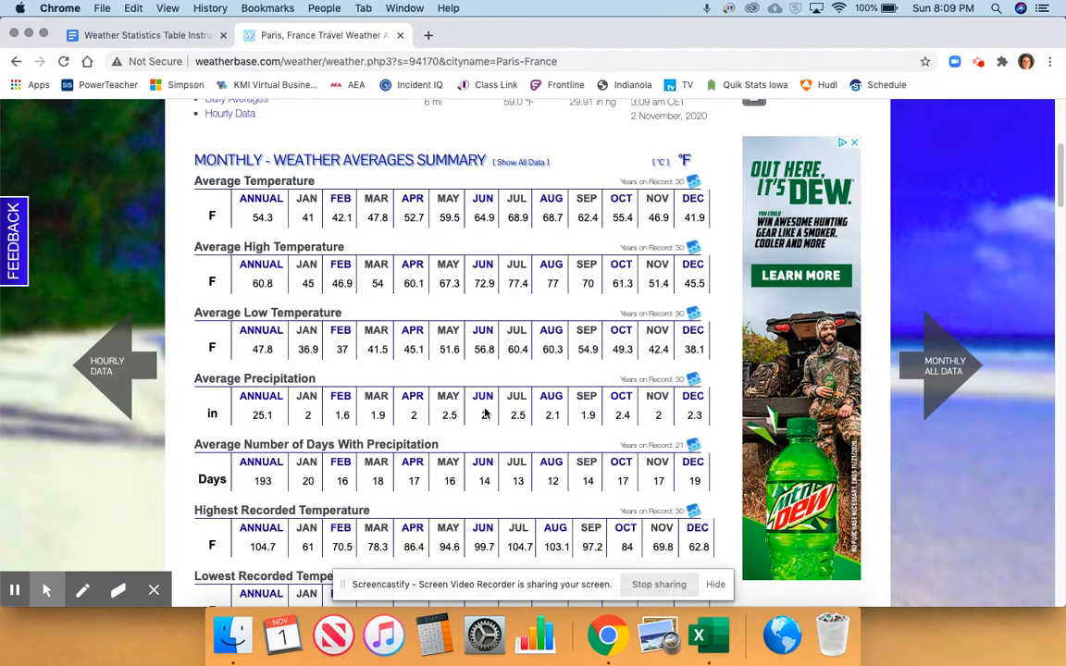
left_click(698, 635)
left_click(160, 202)
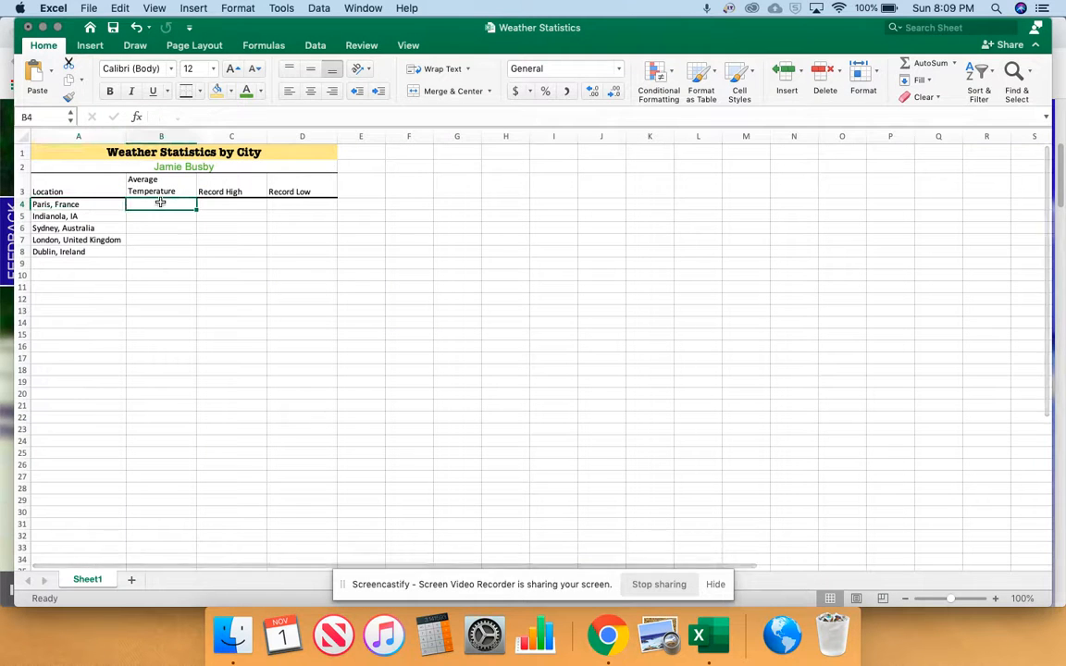
type("54.3")
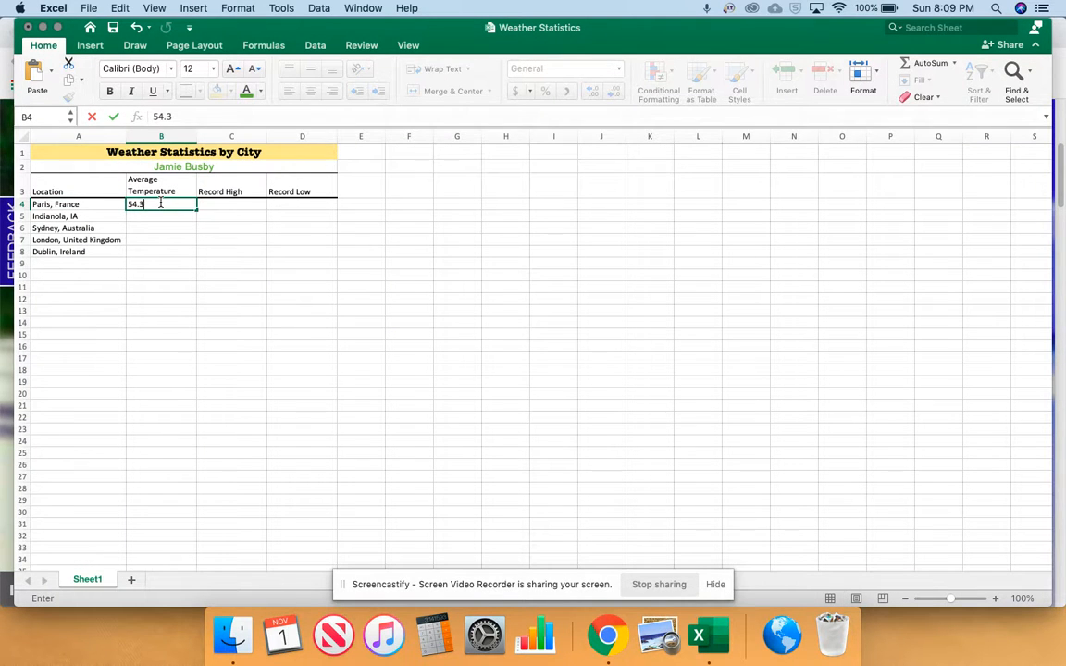
left_click(235, 205)
Find Paris's annual Highest Recorded Temperature on Weatherbase in Chrome, and in Excel enter 104.7 in cell C4
left_click(604, 647)
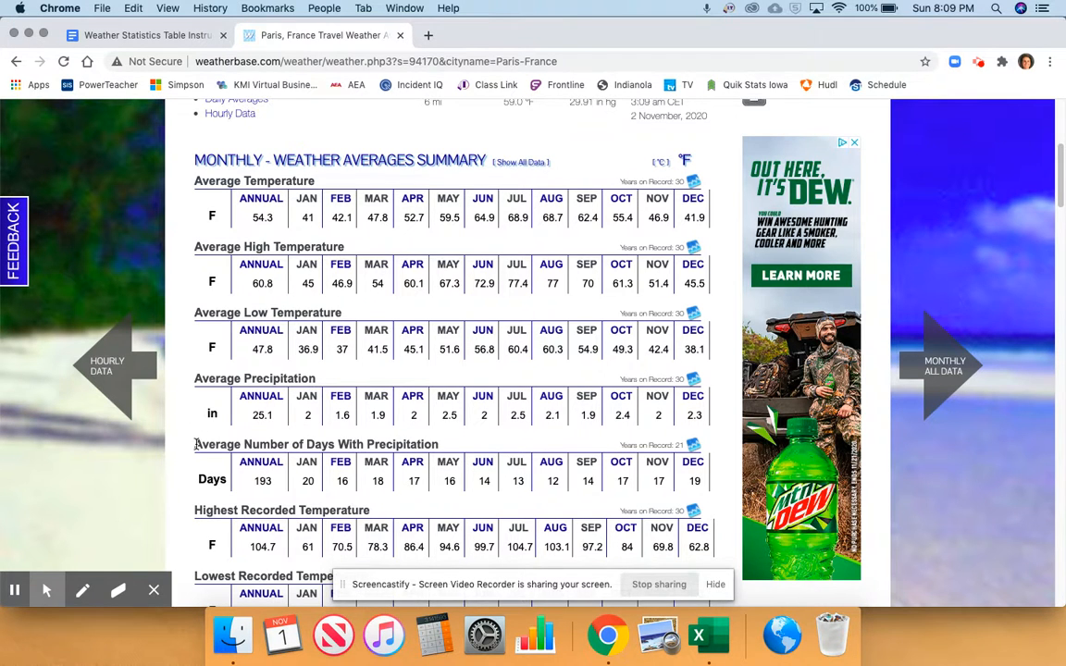
scroll(177, 400, "down", 1)
left_click_drag(242, 469, 257, 519)
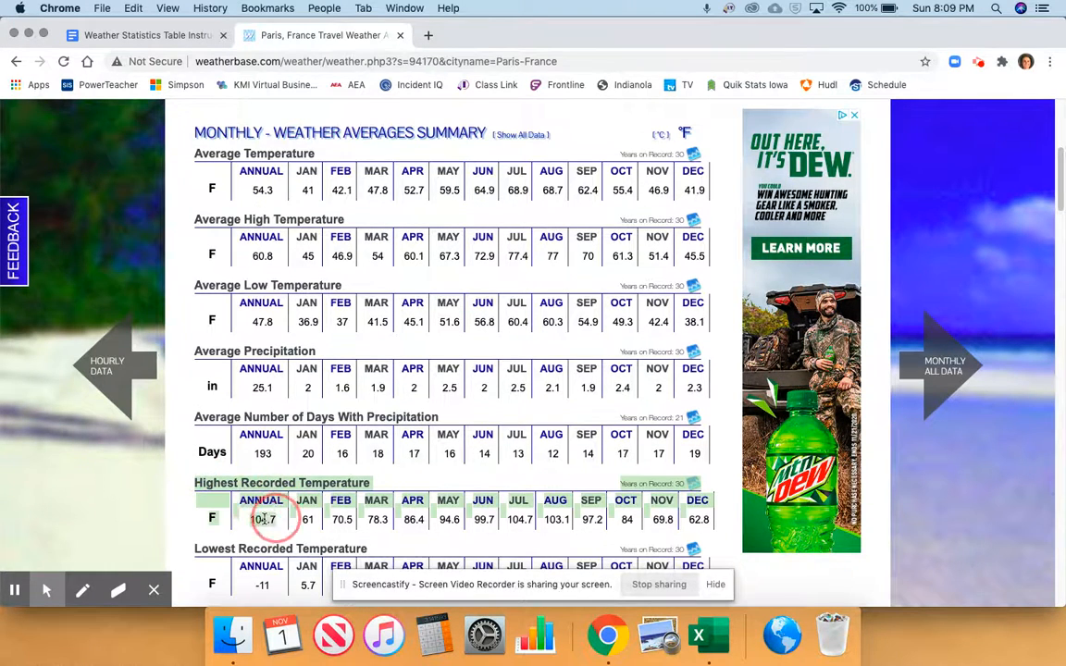
key("super+Tab")
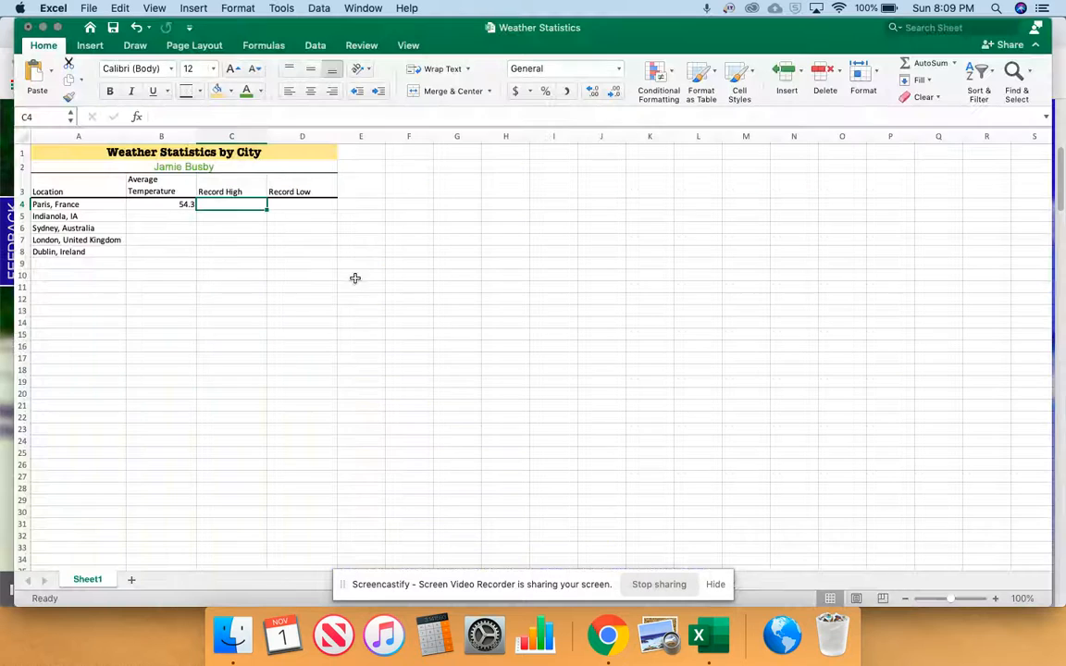
type("104")
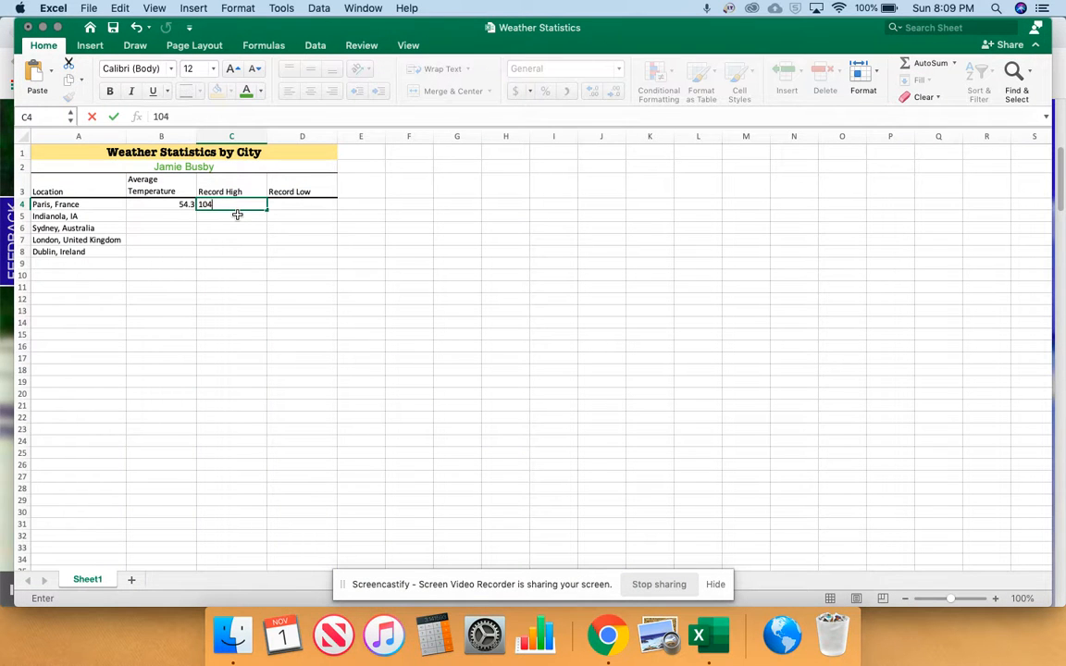
key("Tab")
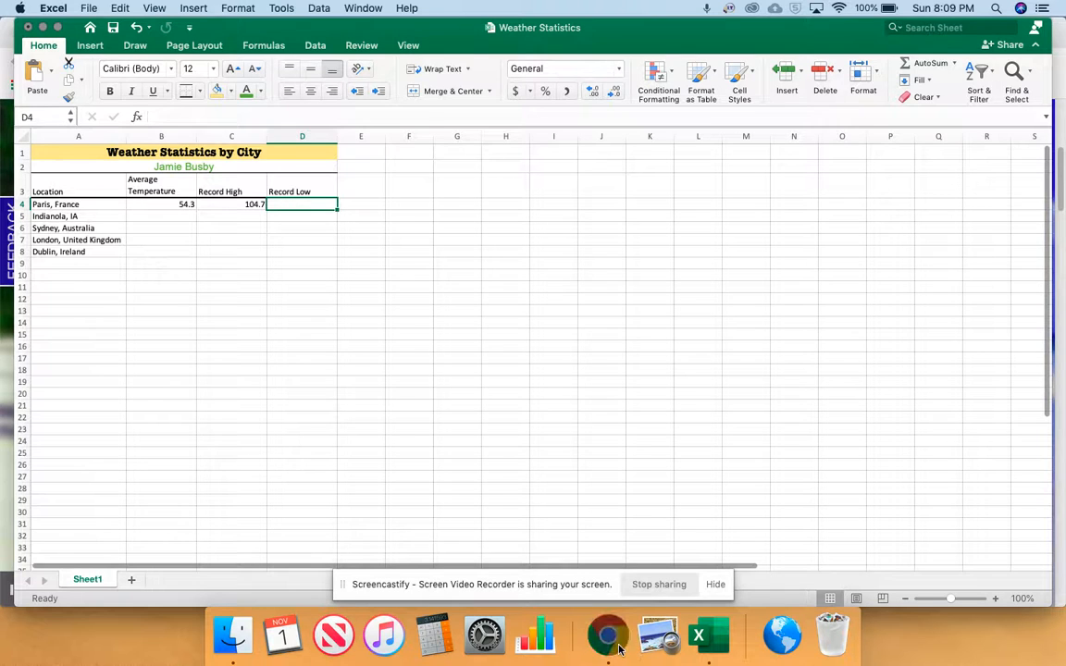
Find Paris's annual Lowest Recorded Temperature on Weatherbase in Chrome, and in Excel enter -11 in cell D4
key("super+Tab")
scroll(269, 430, "down", 1)
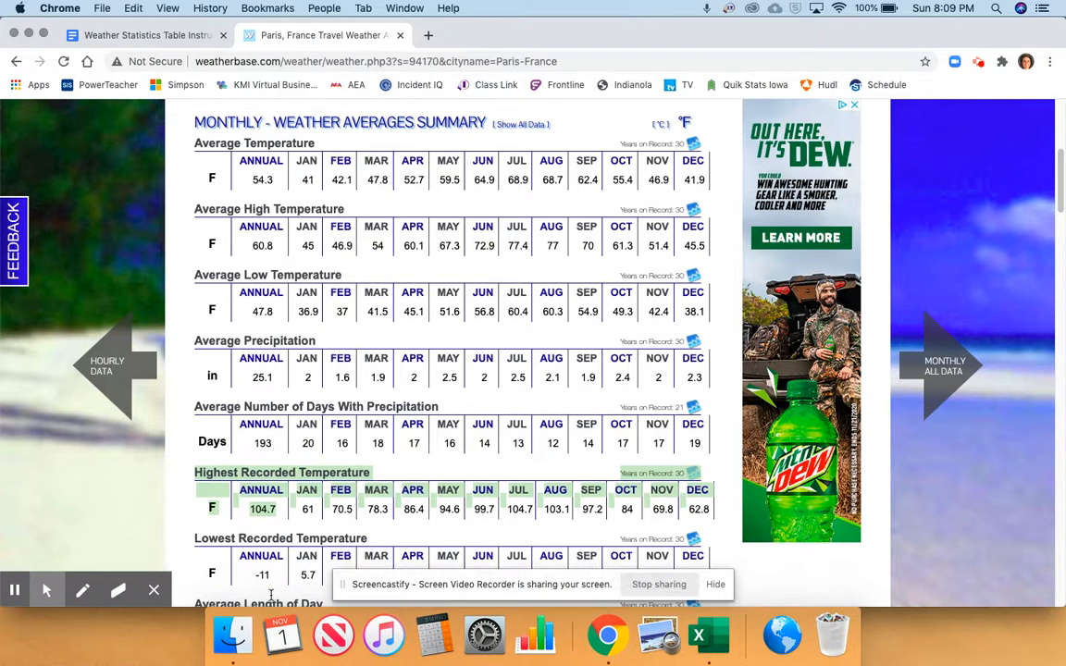
key("super+Tab")
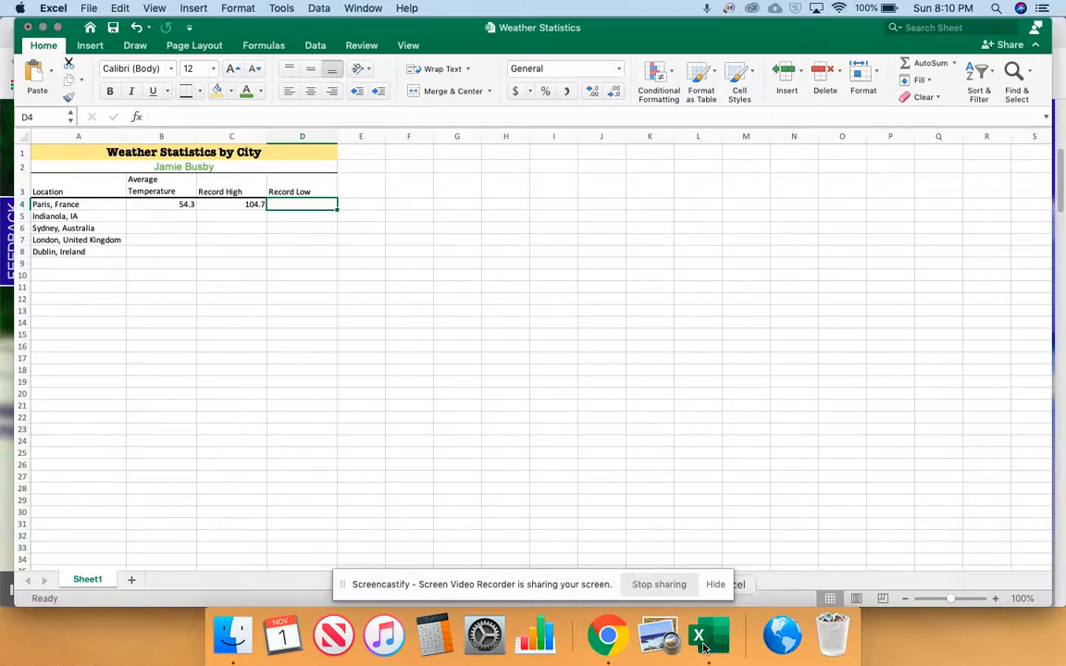
left_click(177, 217)
left_click(303, 212)
left_click(297, 203)
type("-11")
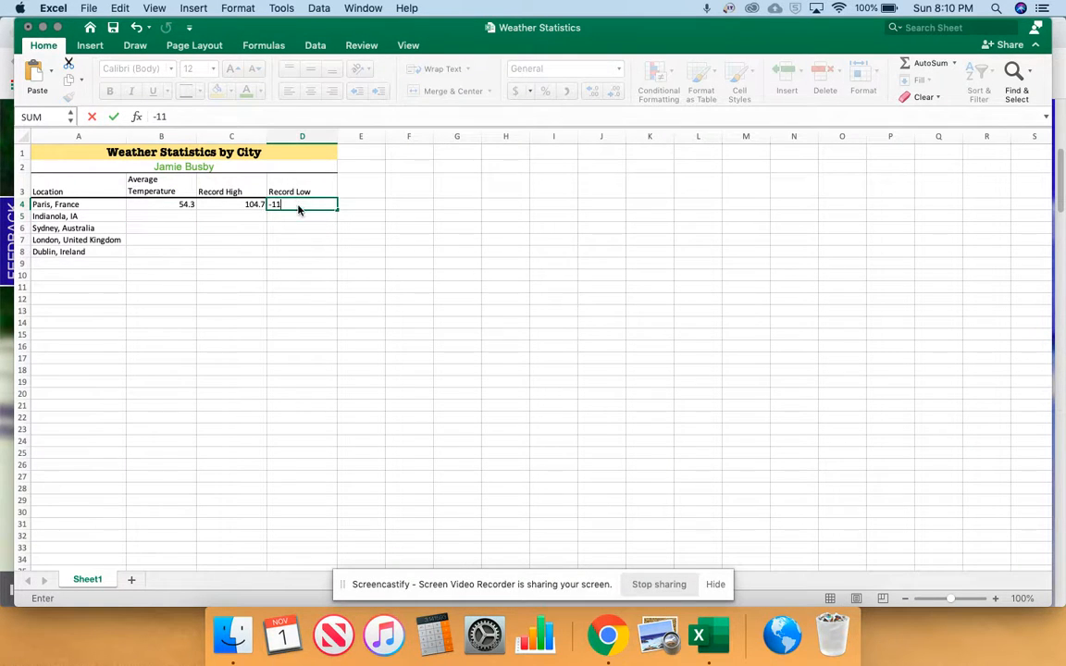
key("Return")
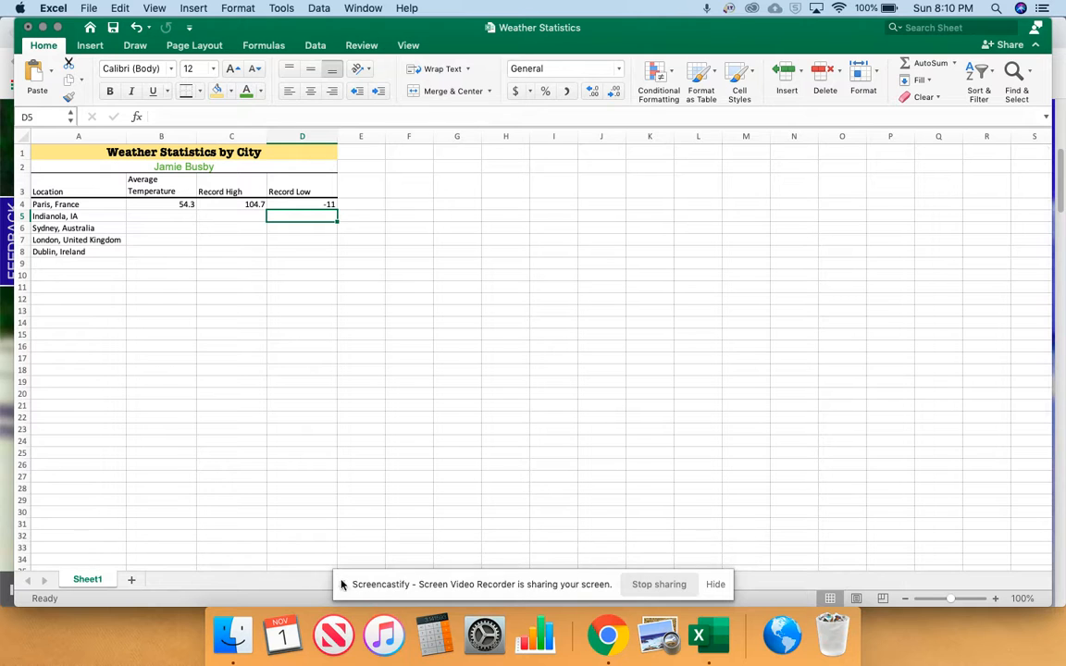
left_click(608, 636)
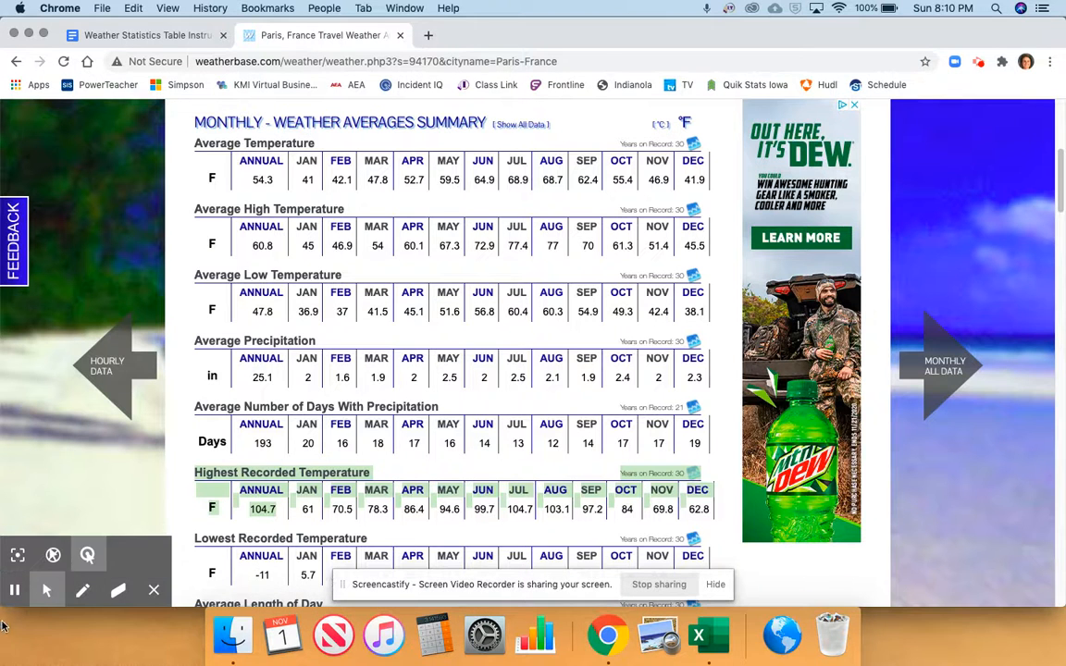
left_click(14, 592)
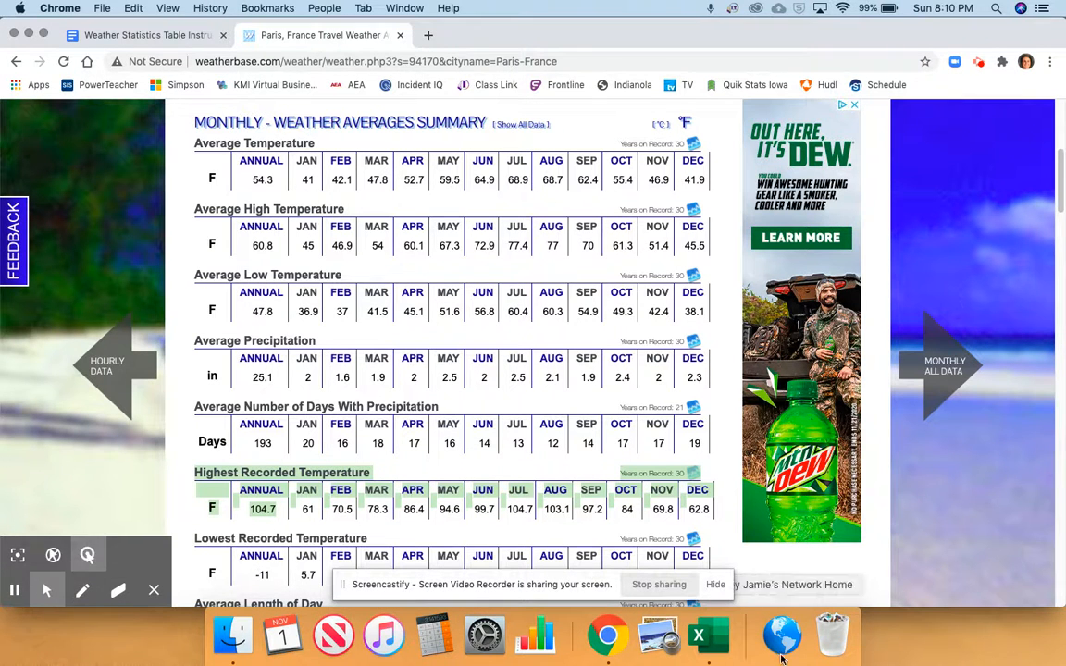
key("super+Tab")
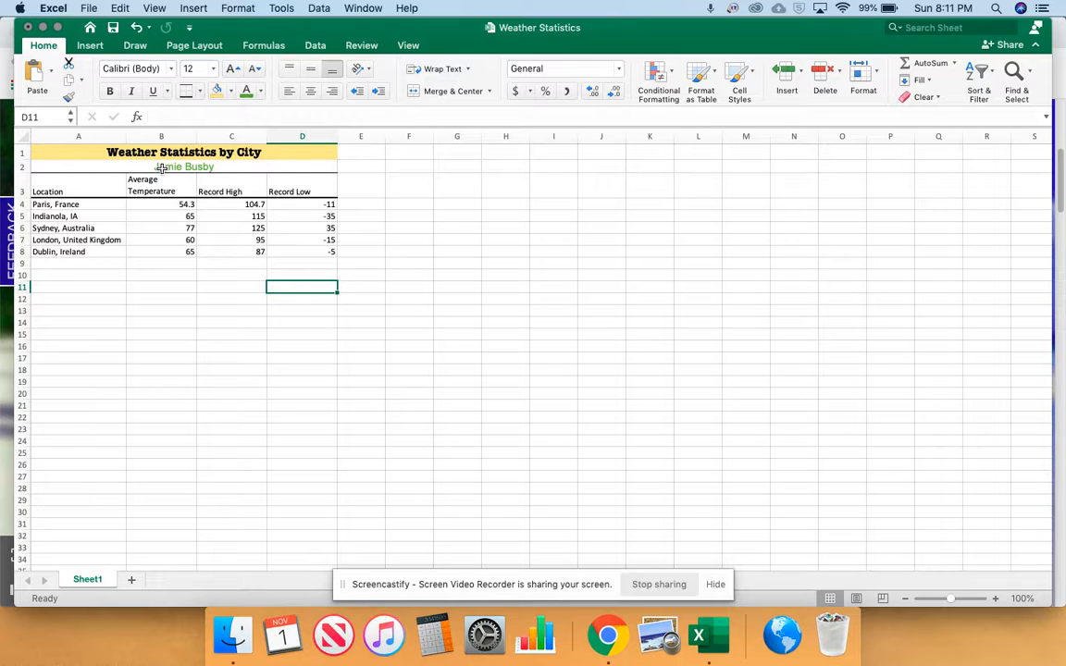
Highlight instruction 15 in the Chrome document, and in Excel format B4:D8 in Comma Style with one decimal place
left_click(612, 635)
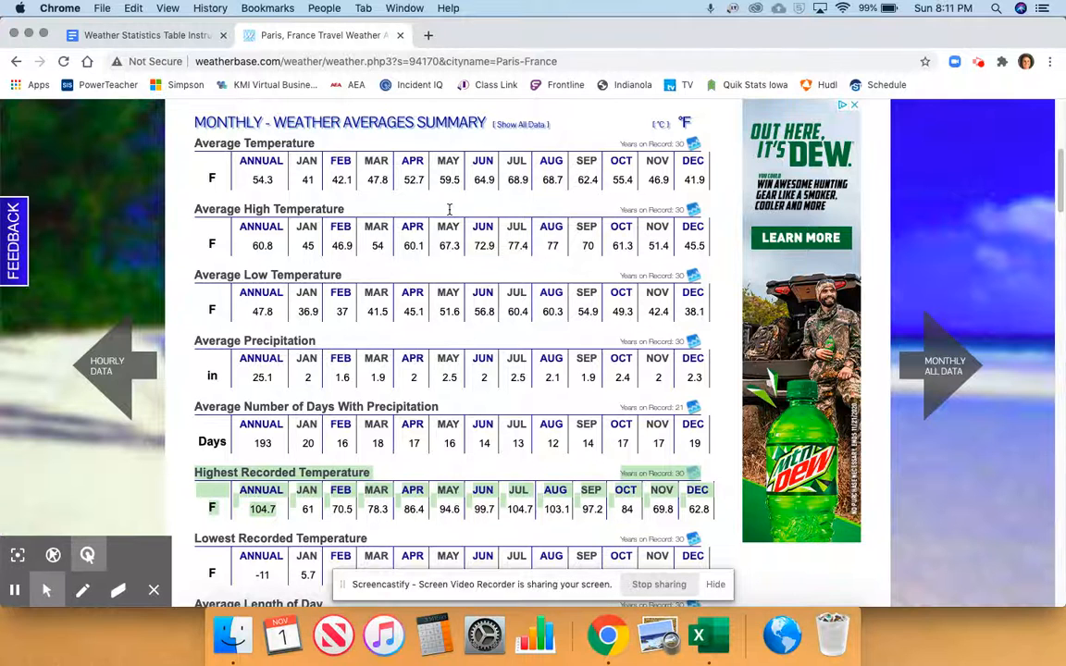
left_click(176, 37)
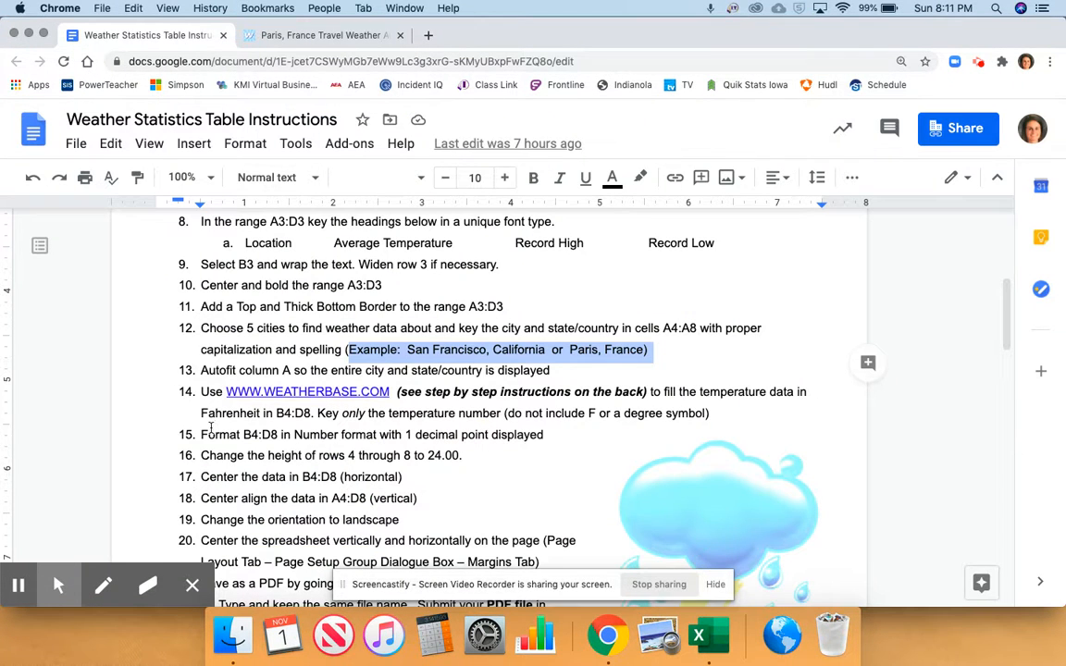
left_click_drag(201, 434, 545, 436)
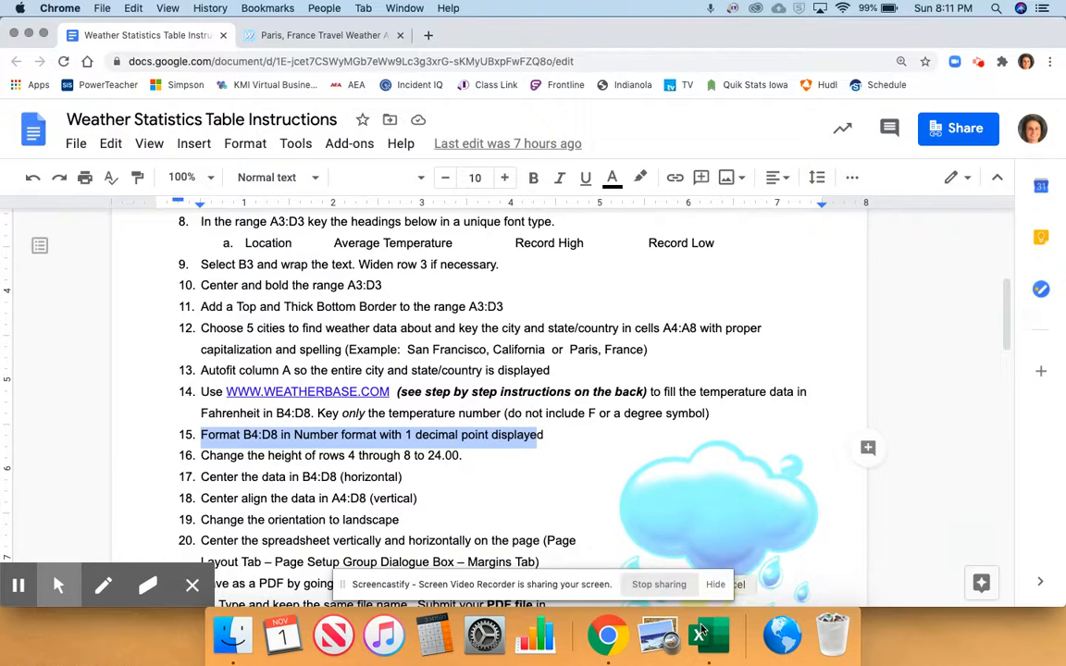
left_click(697, 635)
left_click_drag(147, 205, 297, 254)
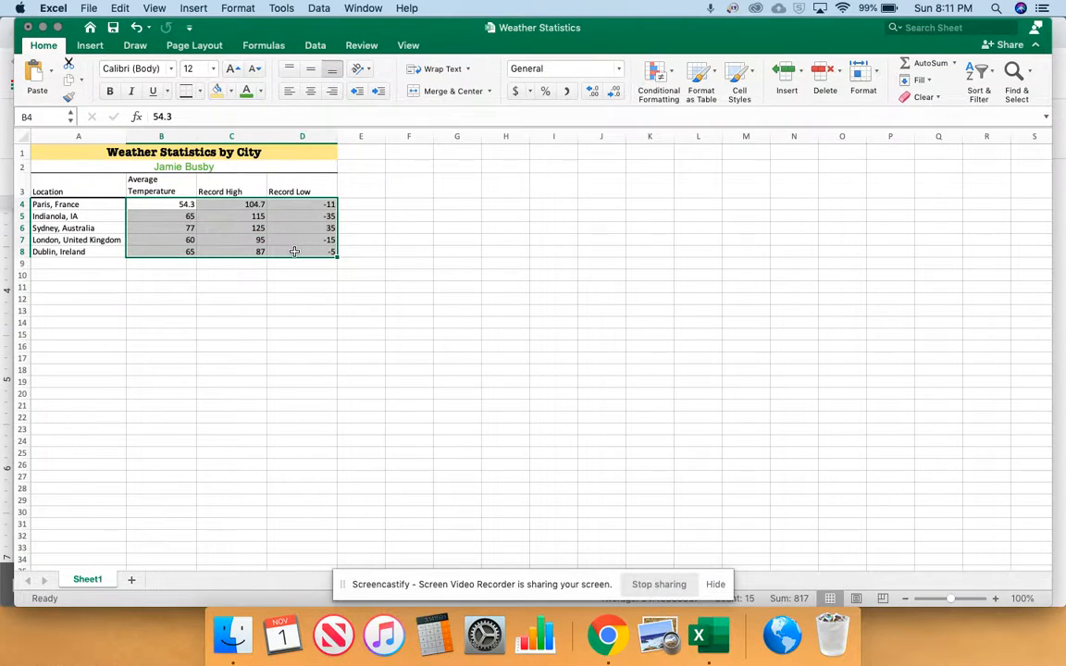
left_click(564, 91)
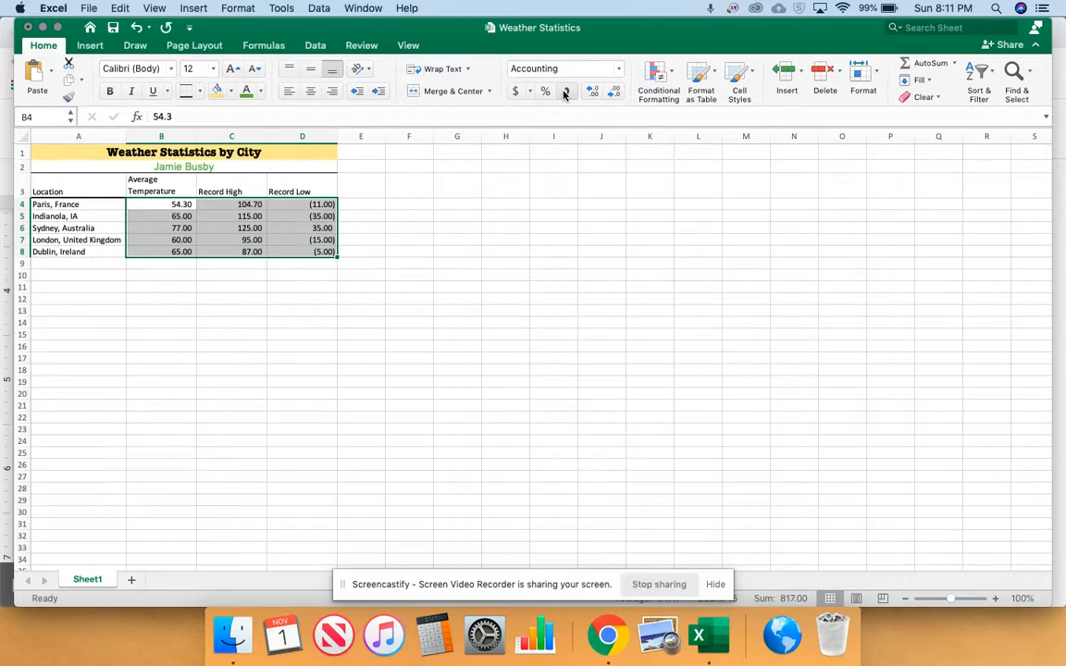
left_click(612, 94)
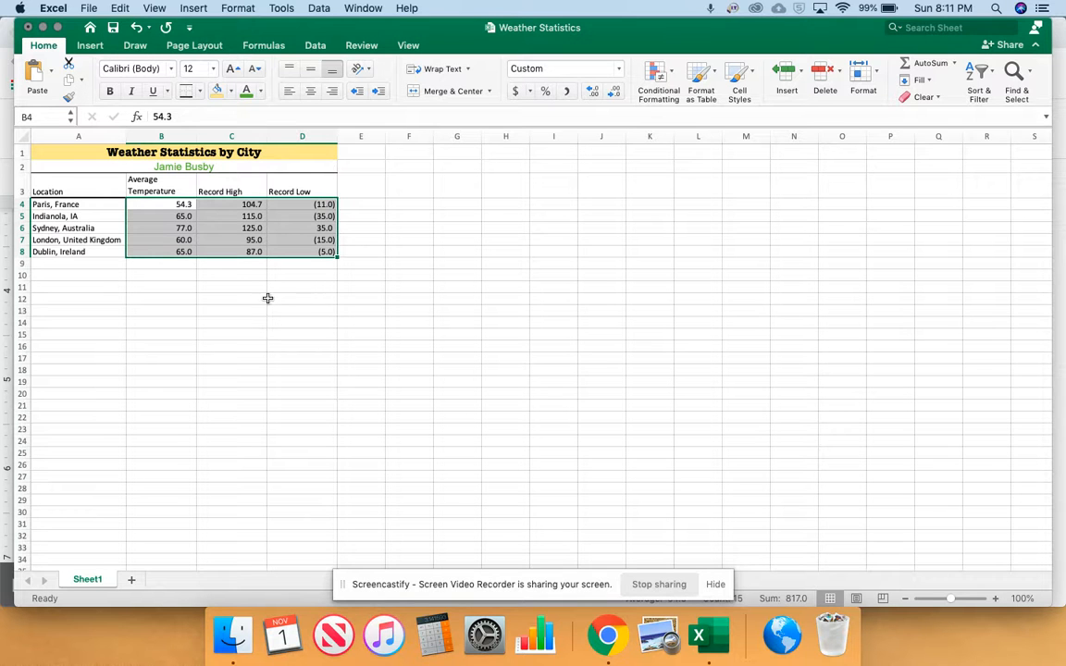
Check instruction 16 in the Chrome document, and in Excel increase the height of rows 4 through 8
left_click(615, 642)
scroll(454, 431, "down", 3)
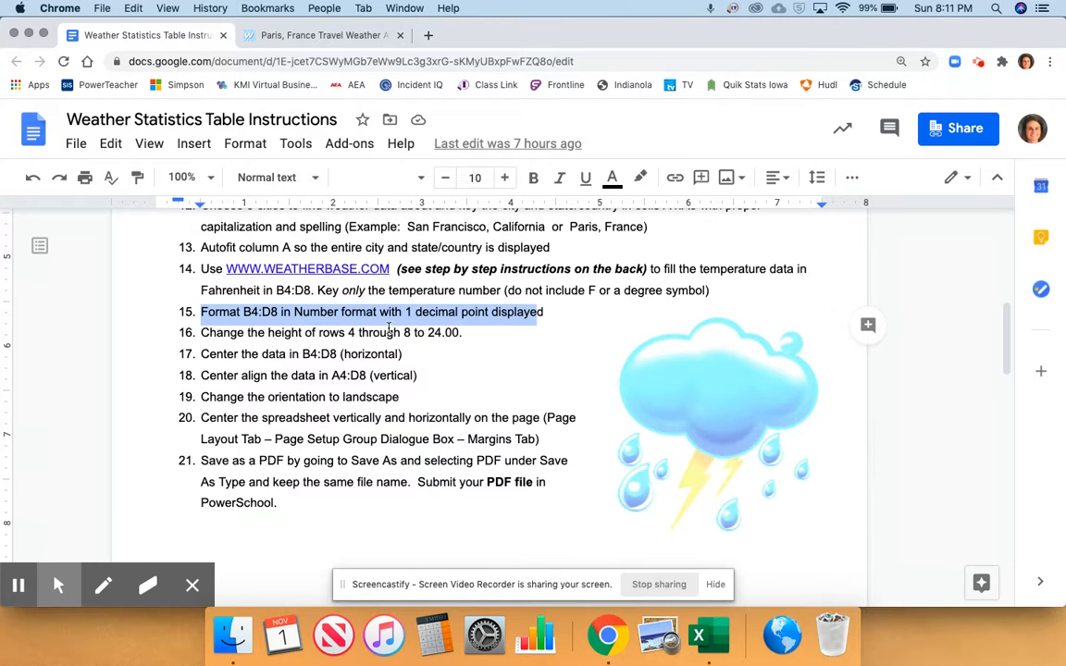
left_click(699, 635)
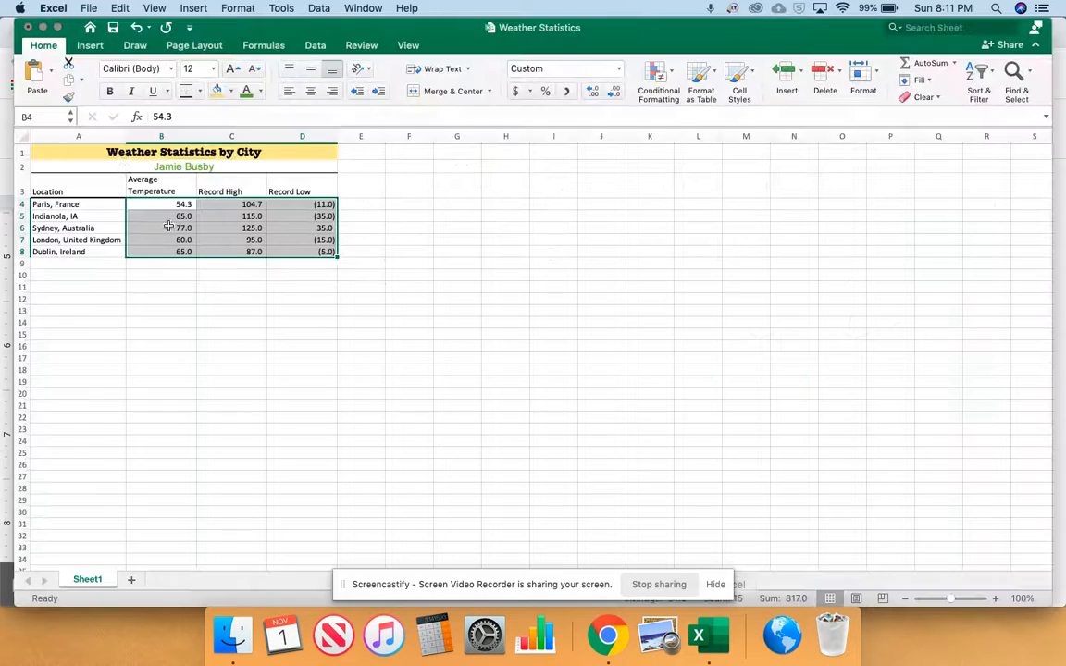
left_click(26, 204)
left_click_drag(26, 204, 25, 244)
Review instruction 17 in the Chrome document, and in Excel center the data in B4:D8 horizontally with the General number format
left_click(608, 633)
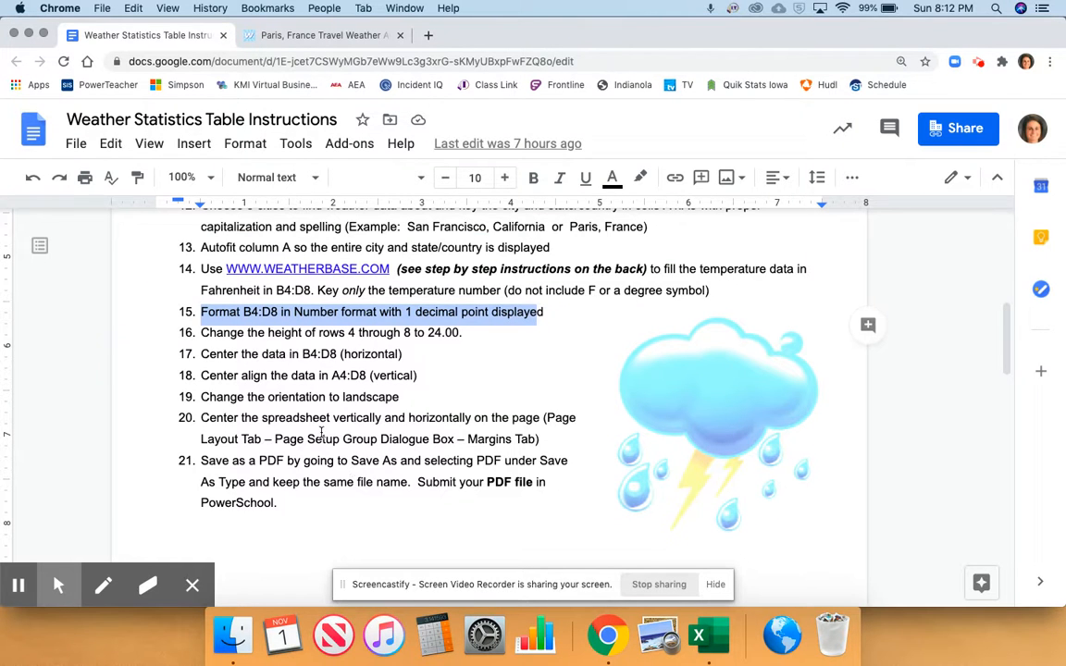
double_click(207, 354)
left_click(213, 353)
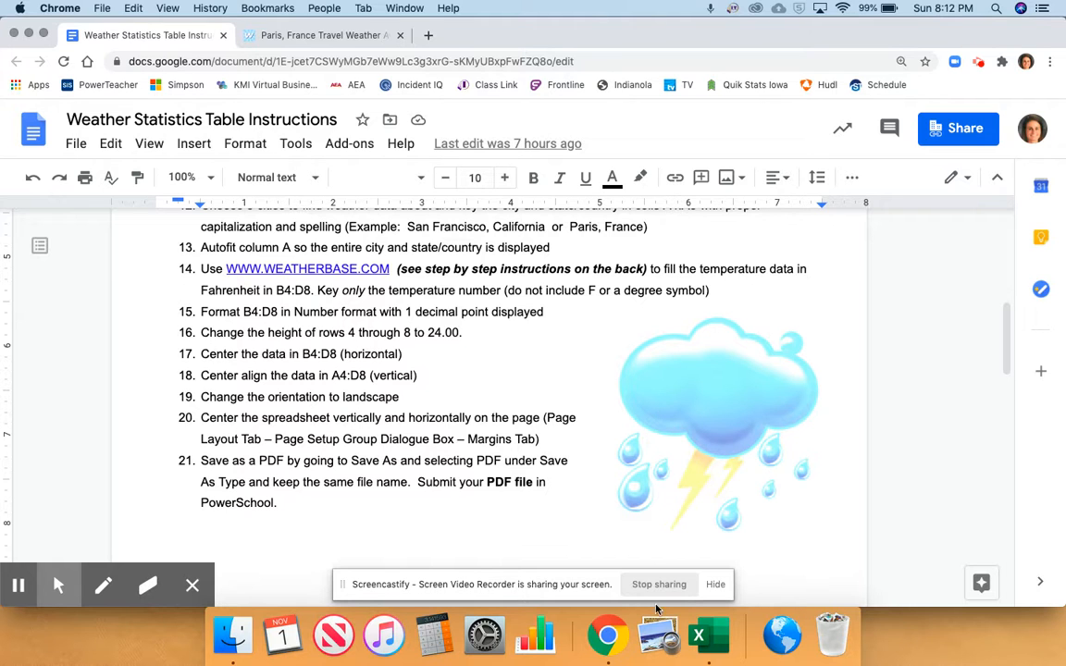
left_click(713, 641)
left_click_drag(109, 208, 293, 263)
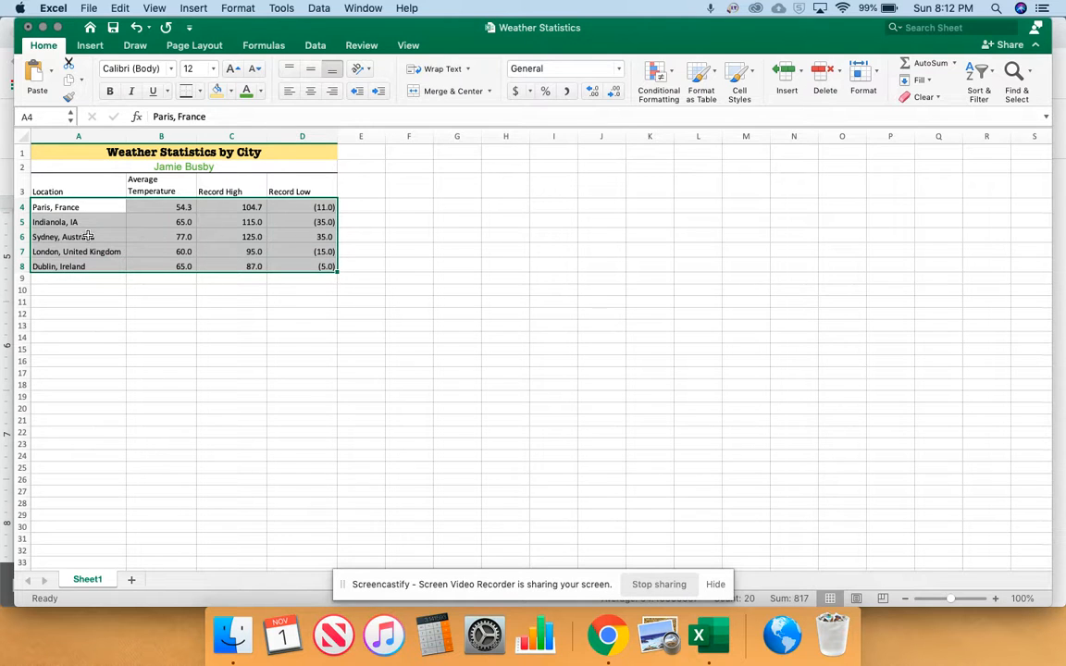
left_click_drag(148, 208, 305, 266)
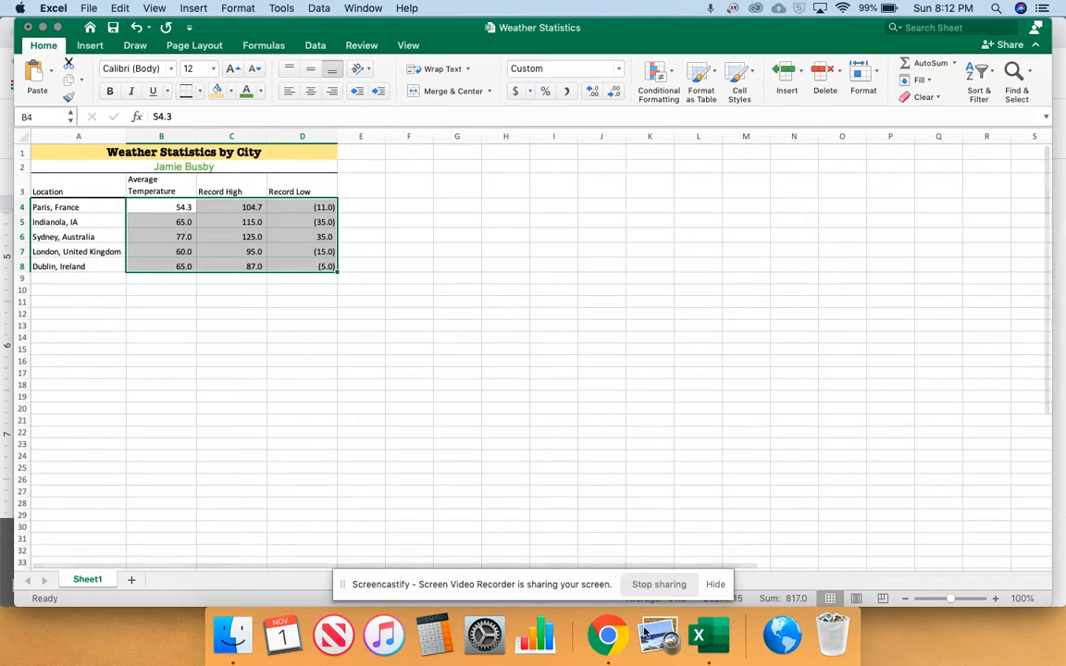
left_click(608, 633)
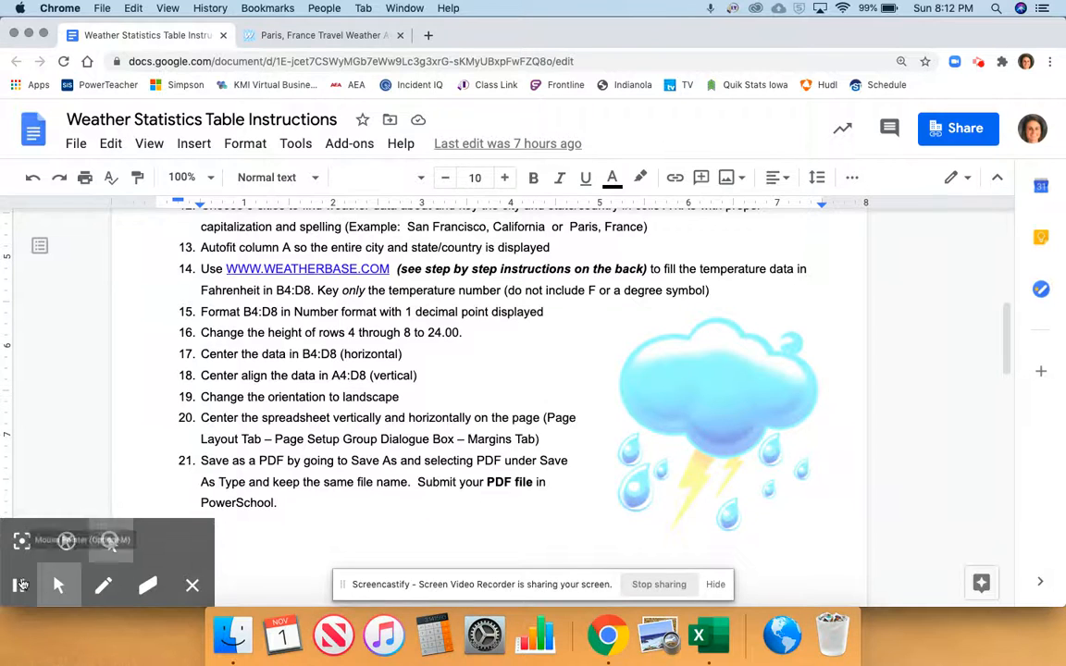
left_click(54, 586)
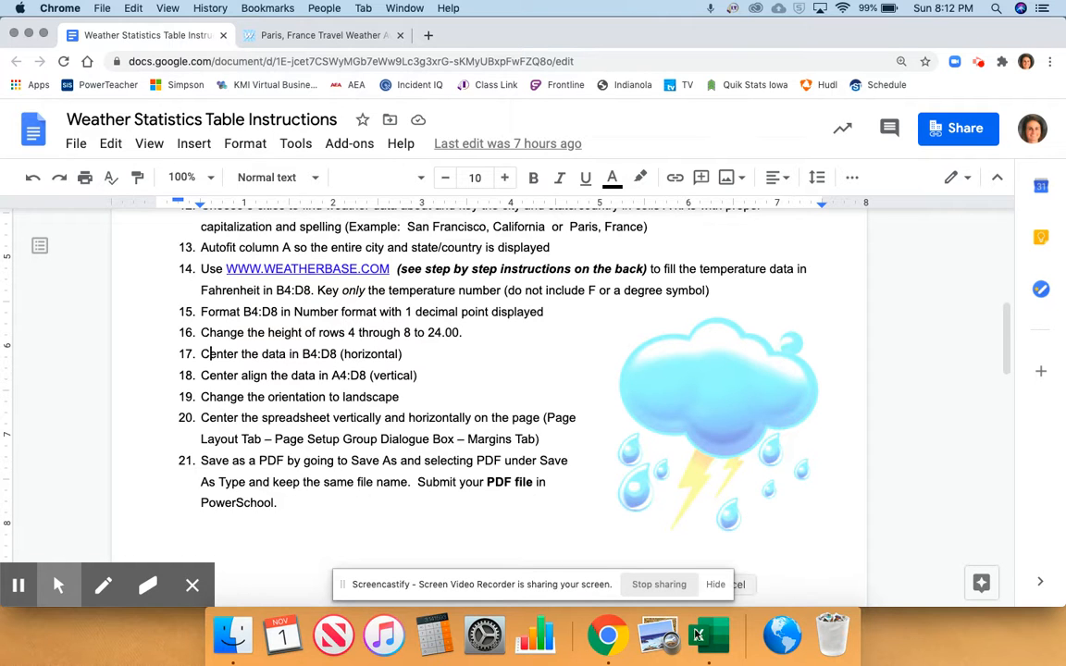
left_click(698, 634)
left_click_drag(163, 209, 281, 262)
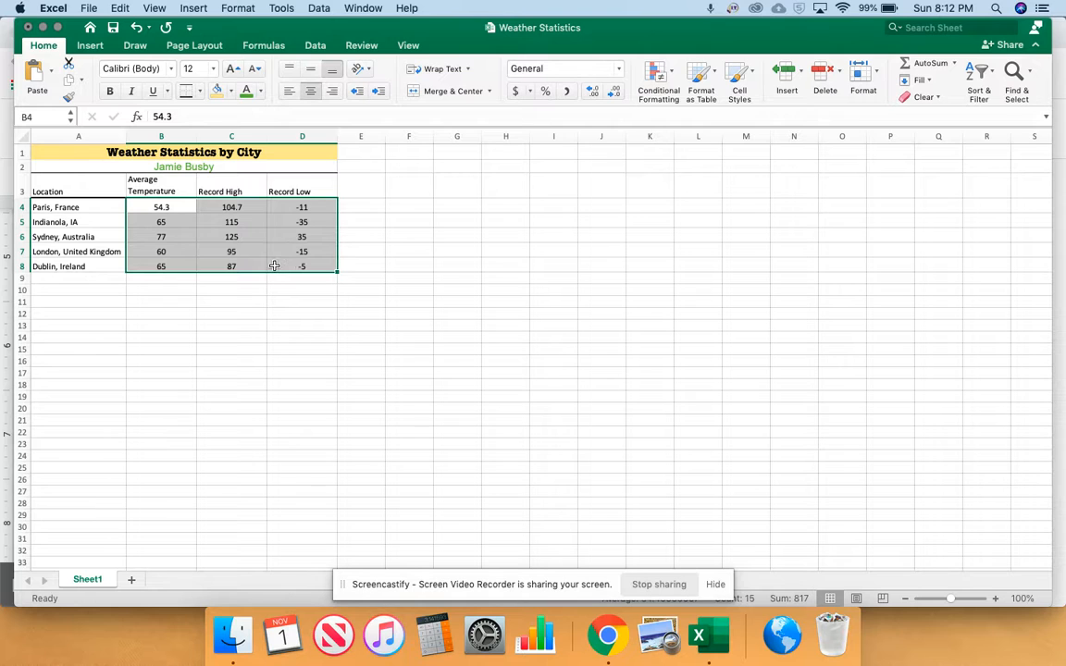
Middle-align the temperature data in B4:D8 vertically
left_click(190, 48)
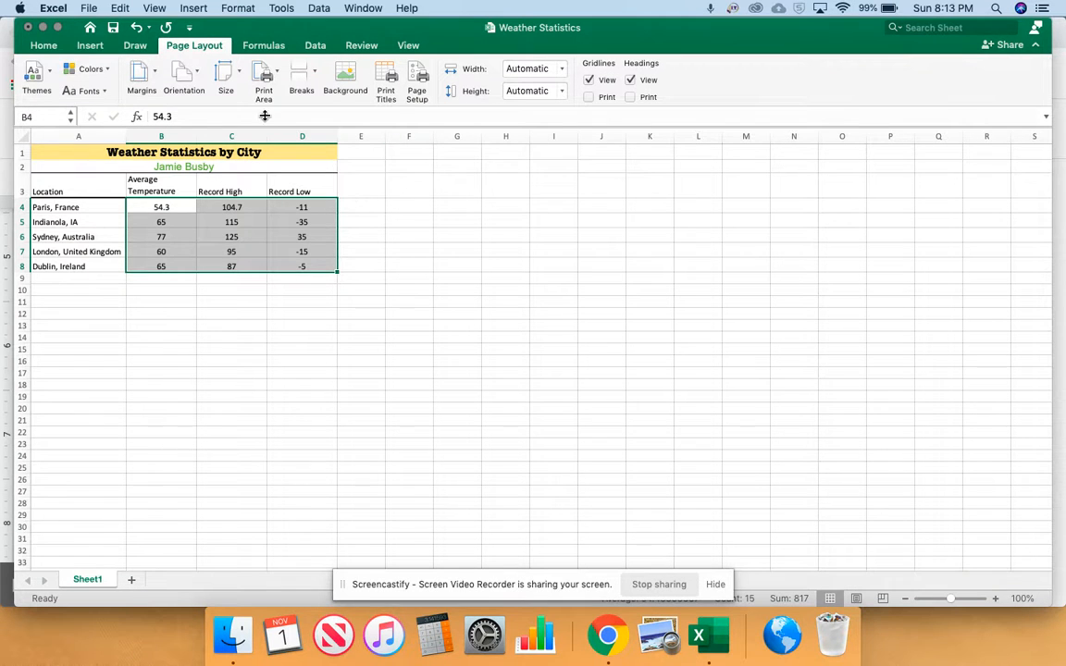
left_click(59, 47)
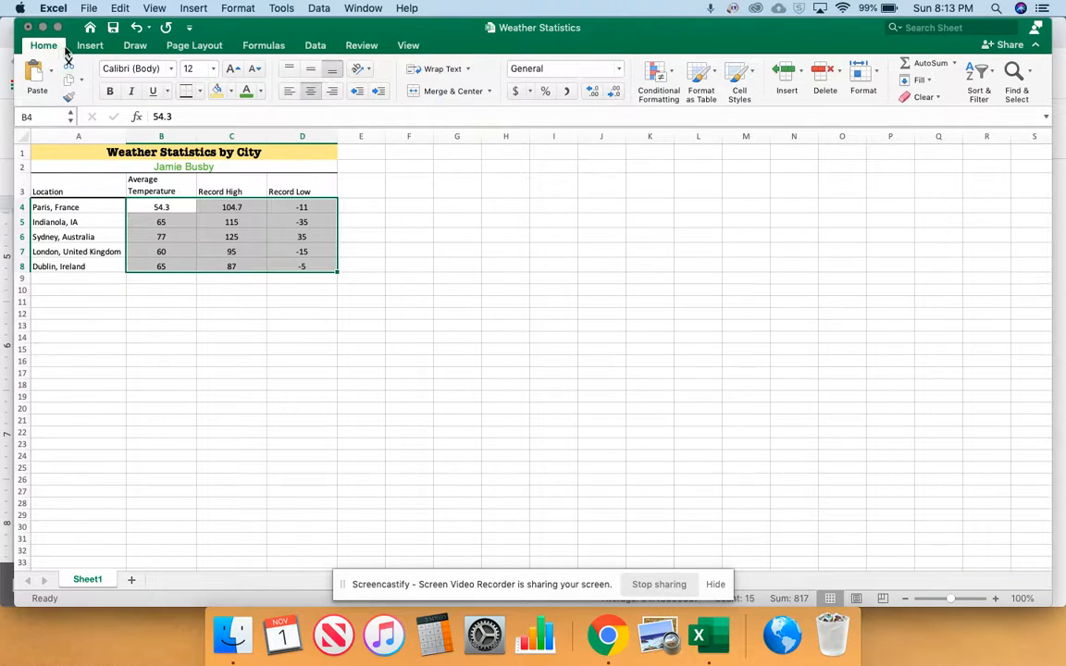
left_click(312, 72)
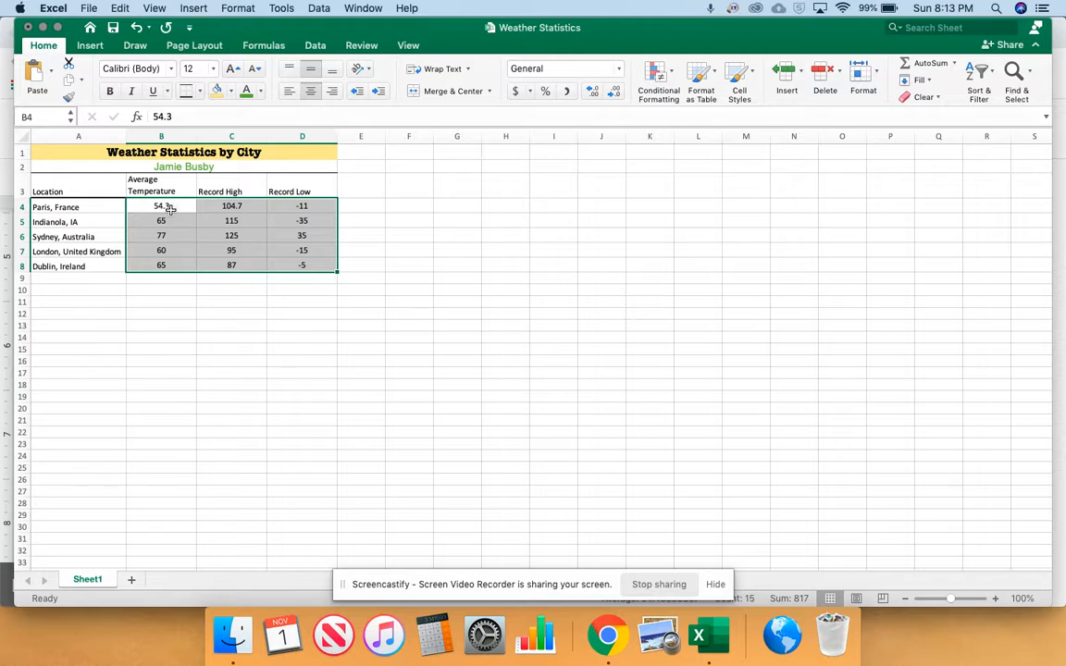
Highlight instruction 19 in the Chrome document, and in Excel change the page orientation to landscape
left_click(608, 634)
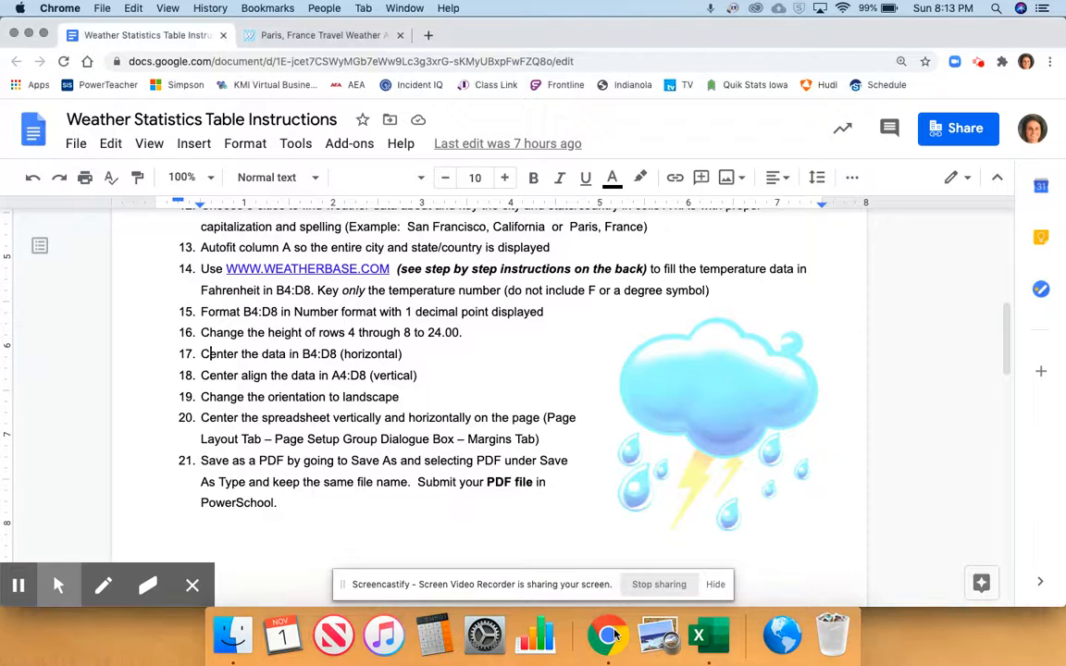
left_click_drag(210, 396, 372, 397)
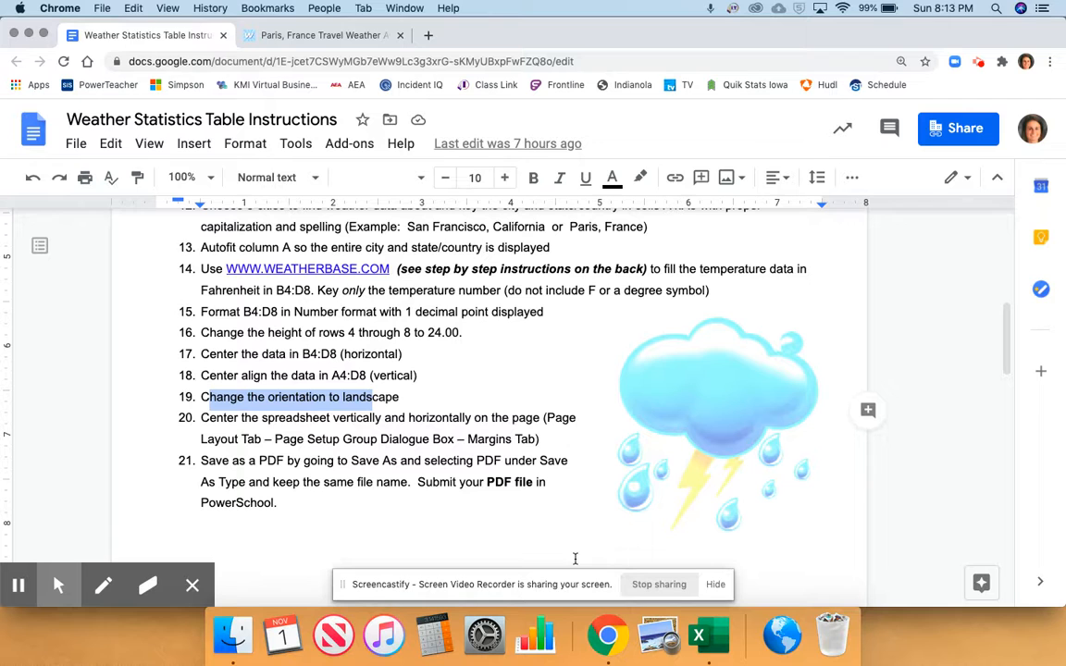
left_click(698, 648)
left_click(188, 46)
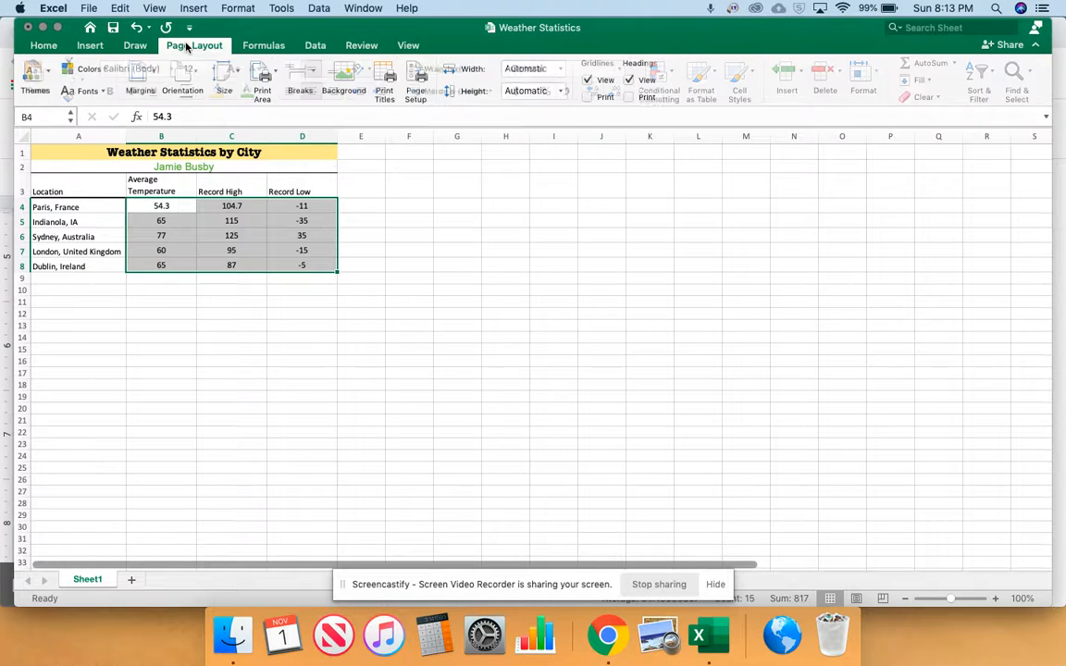
left_click(193, 74)
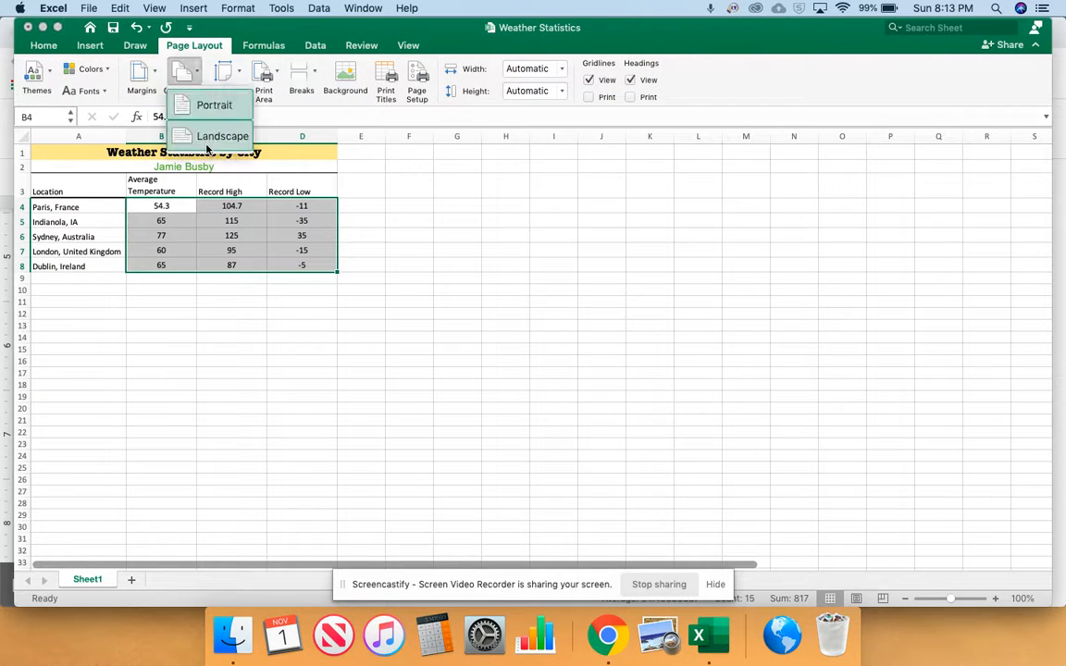
left_click(211, 137)
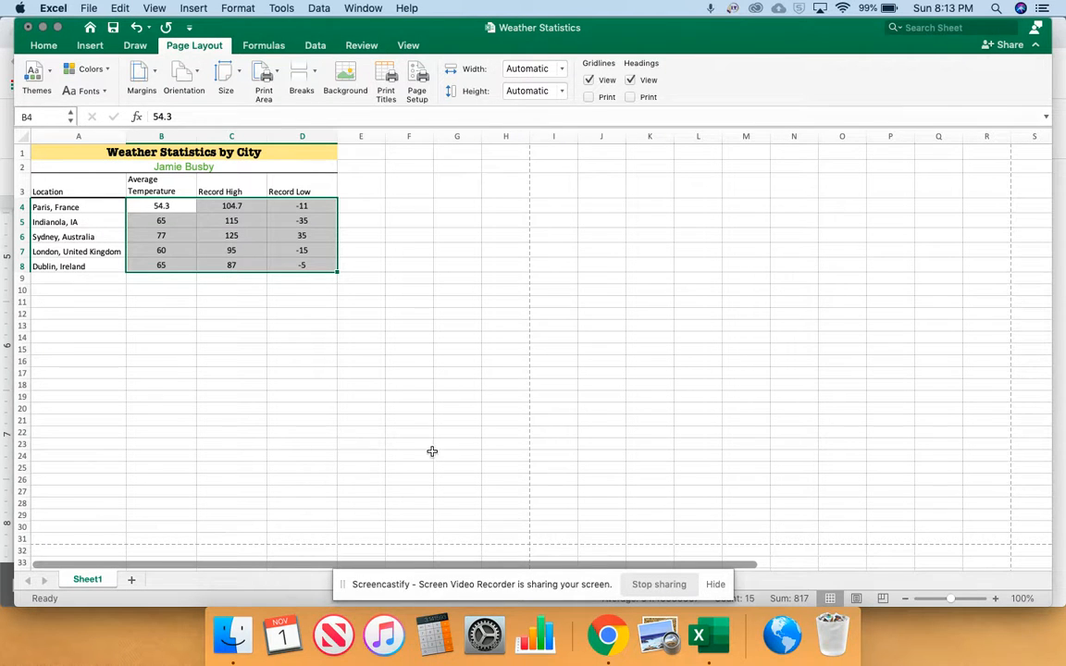
Highlight instruction 20 in the Chrome document, and in Excel center the spreadsheet horizontally and vertically on the page
left_click(607, 635)
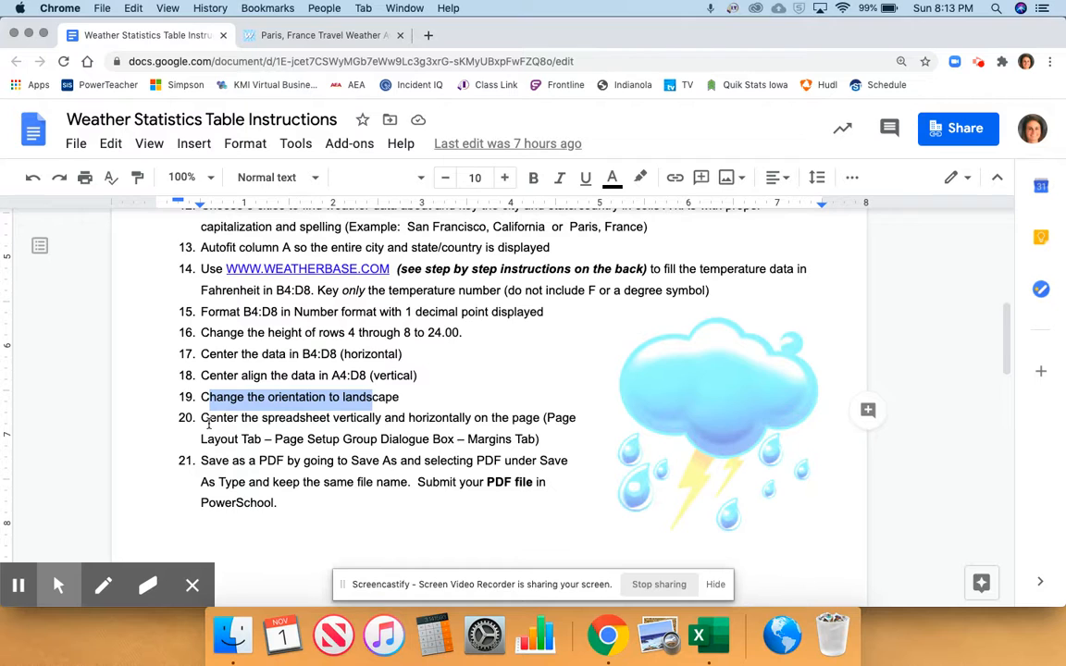
left_click_drag(204, 418, 562, 417)
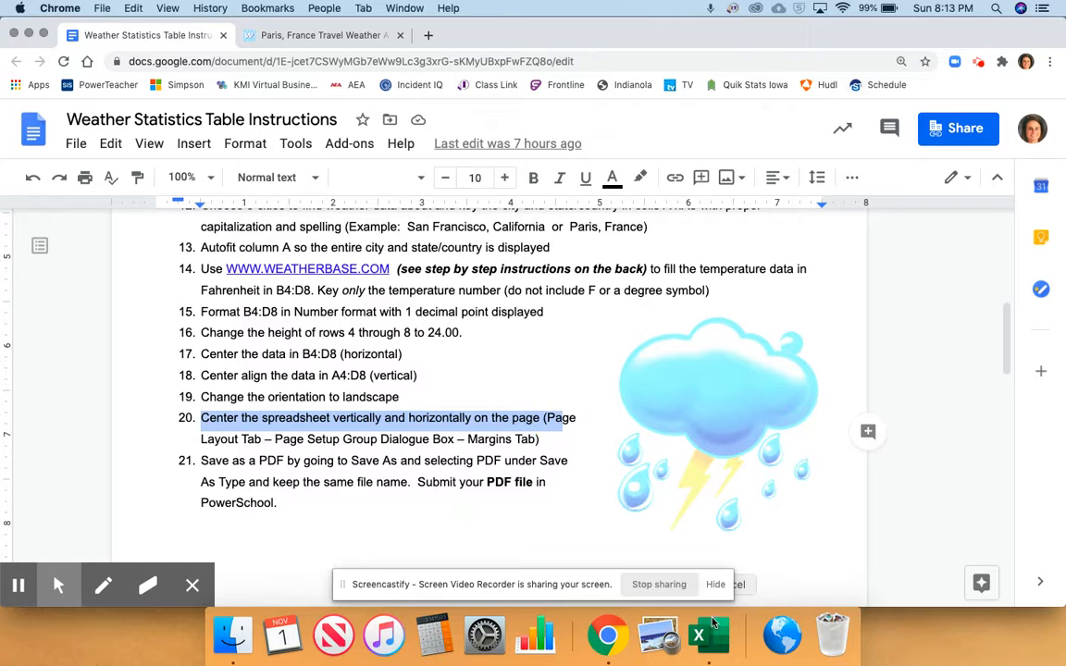
left_click(712, 637)
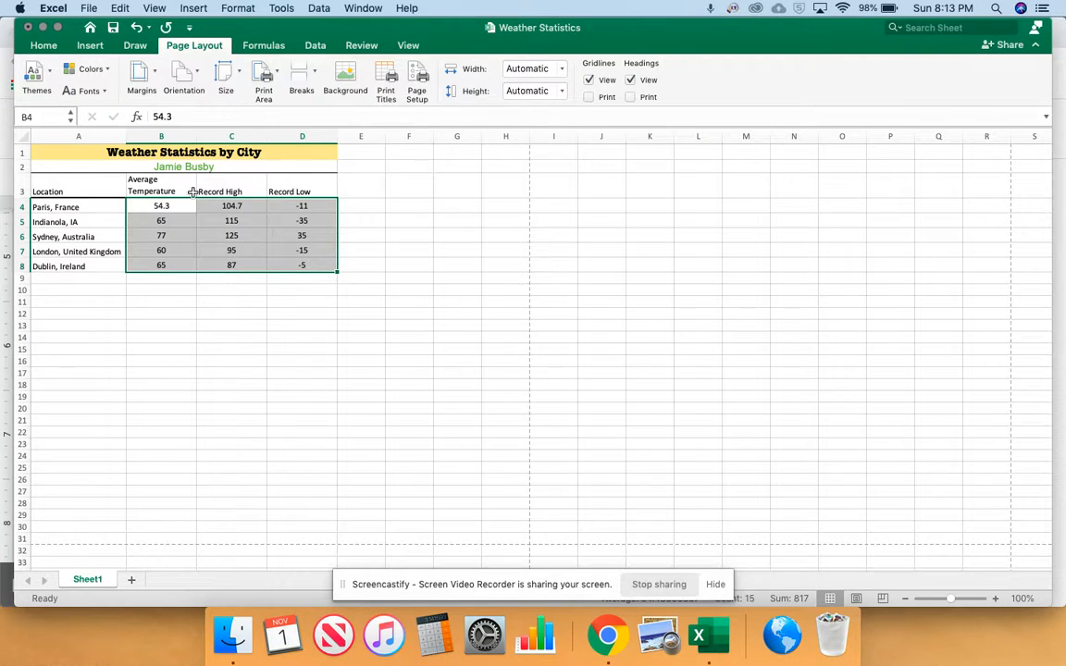
left_click(139, 73)
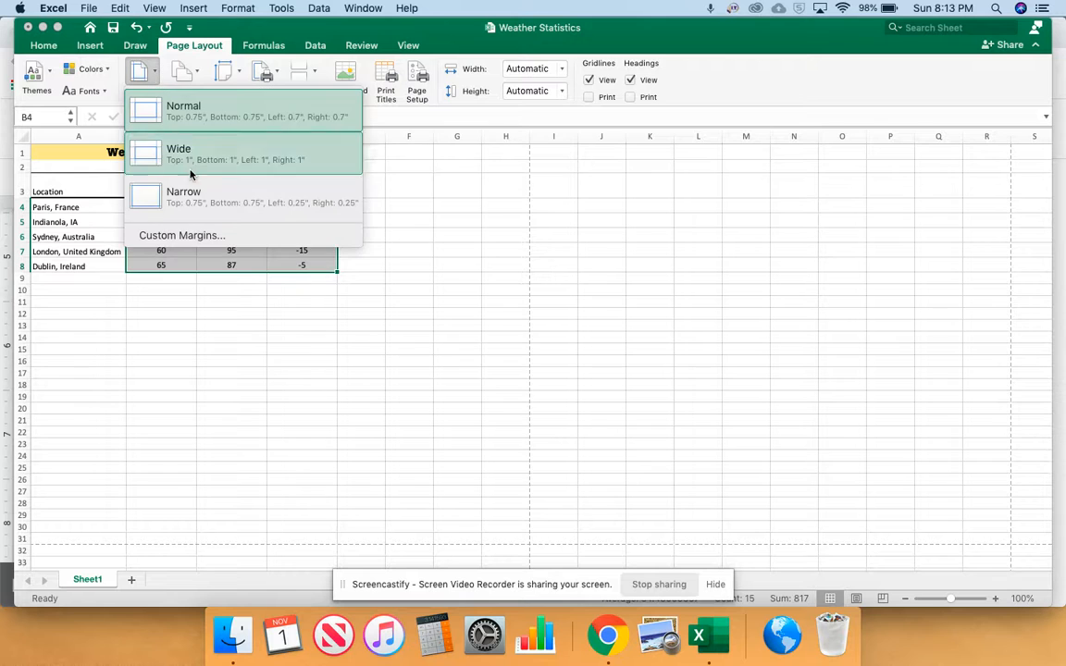
left_click(207, 237)
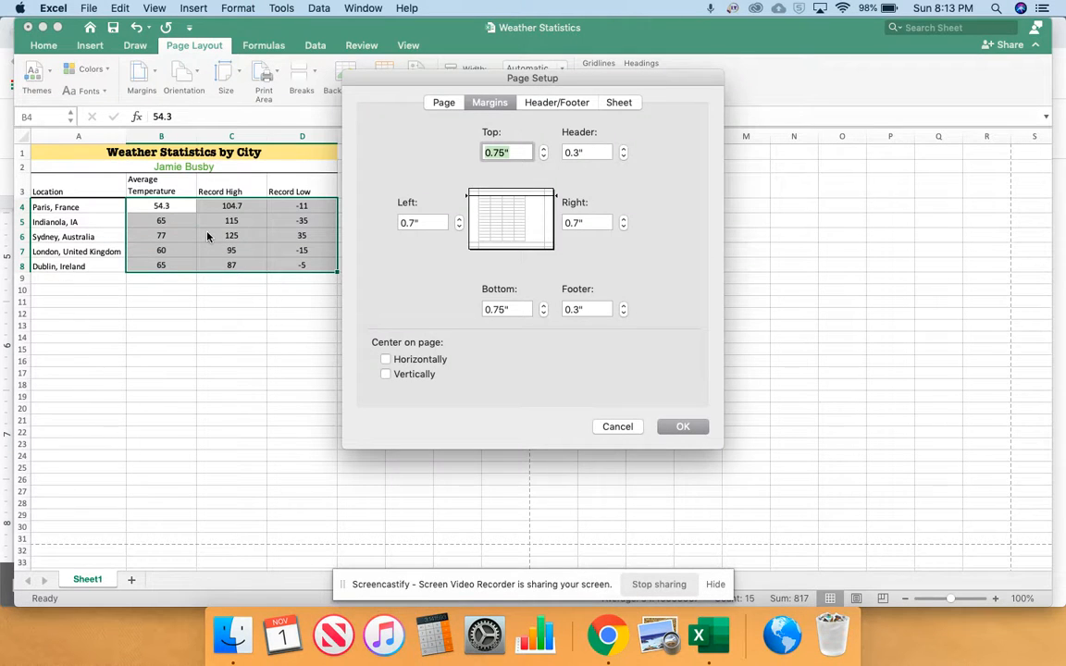
left_click(386, 361)
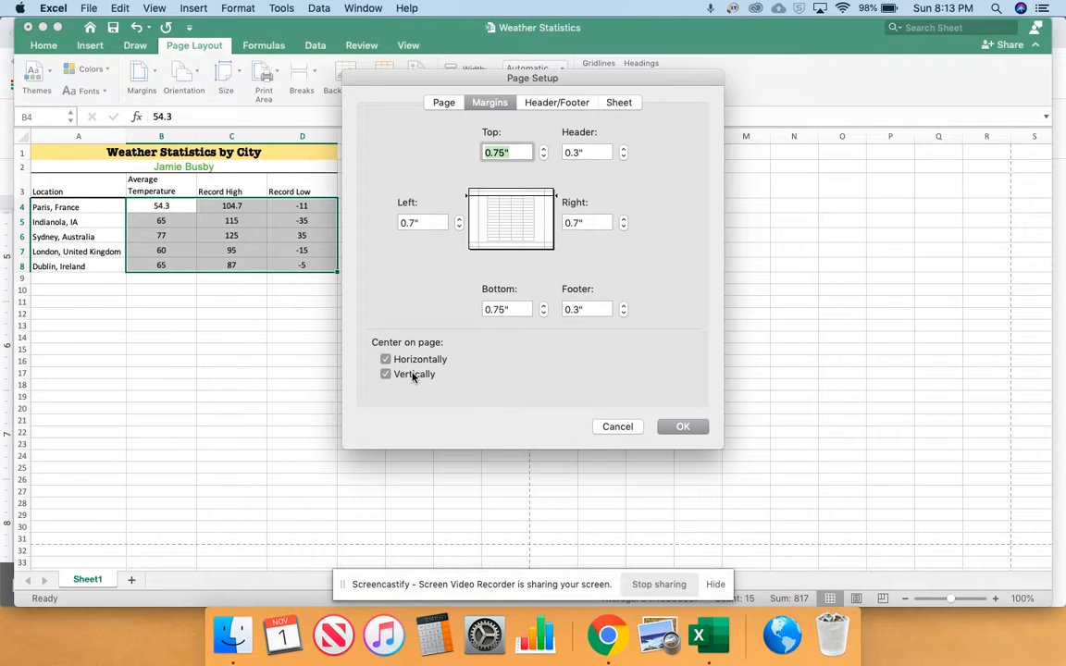
left_click(683, 426)
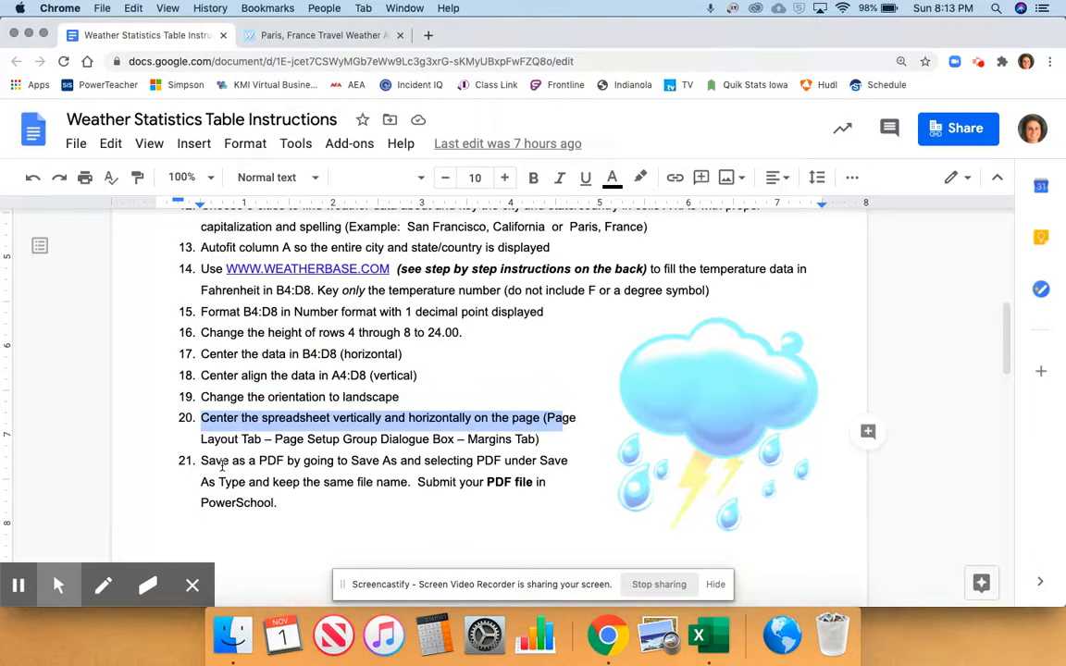
Highlight instruction 21 in the Chrome document, and in Excel save the sheet to the Desktop as a PDF named Weather Statistics
left_click_drag(201, 462, 276, 468)
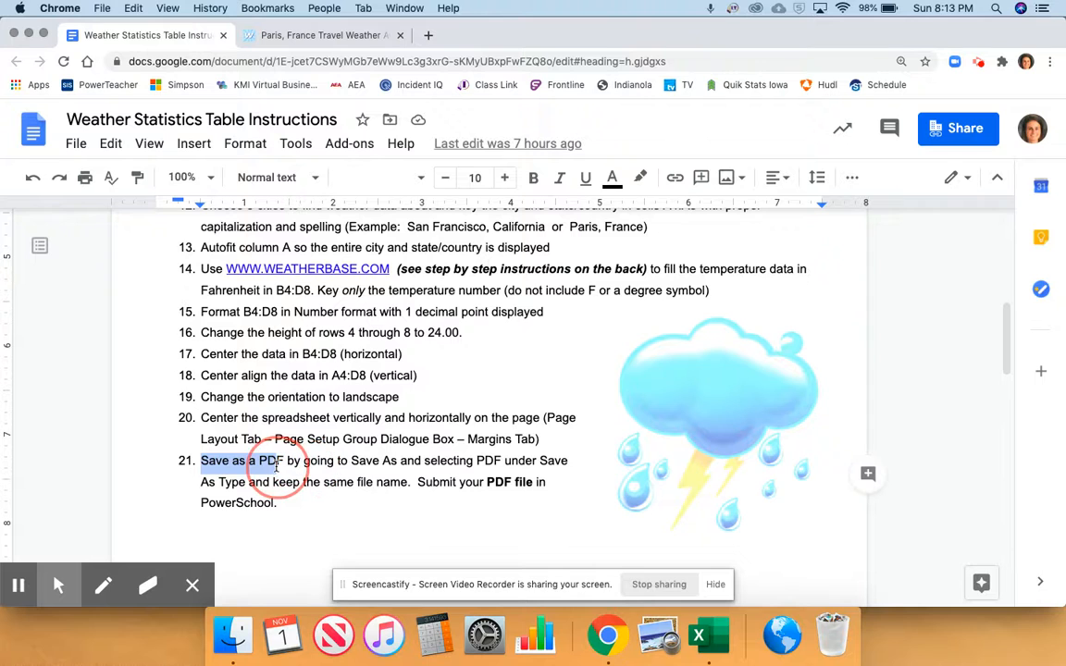
left_click(706, 632)
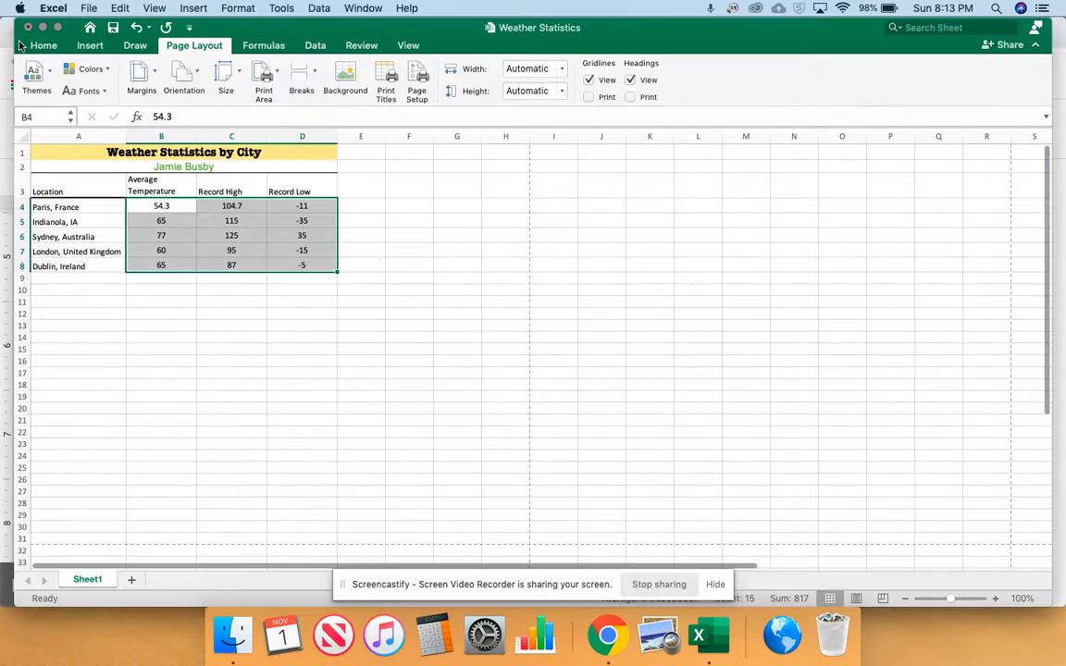
left_click(46, 46)
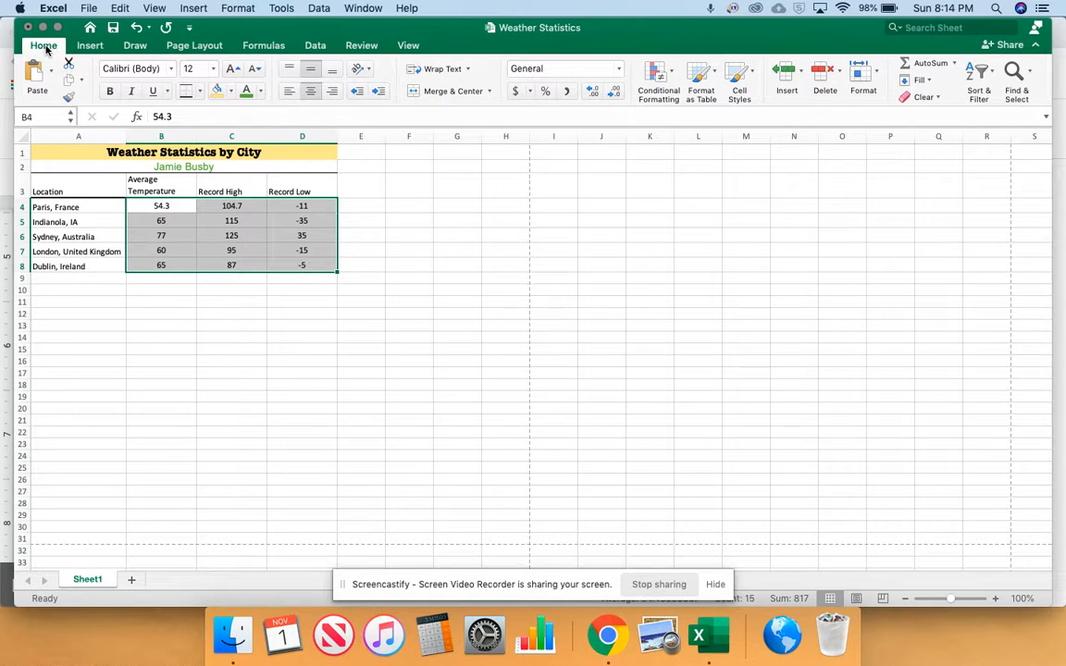
left_click(82, 9)
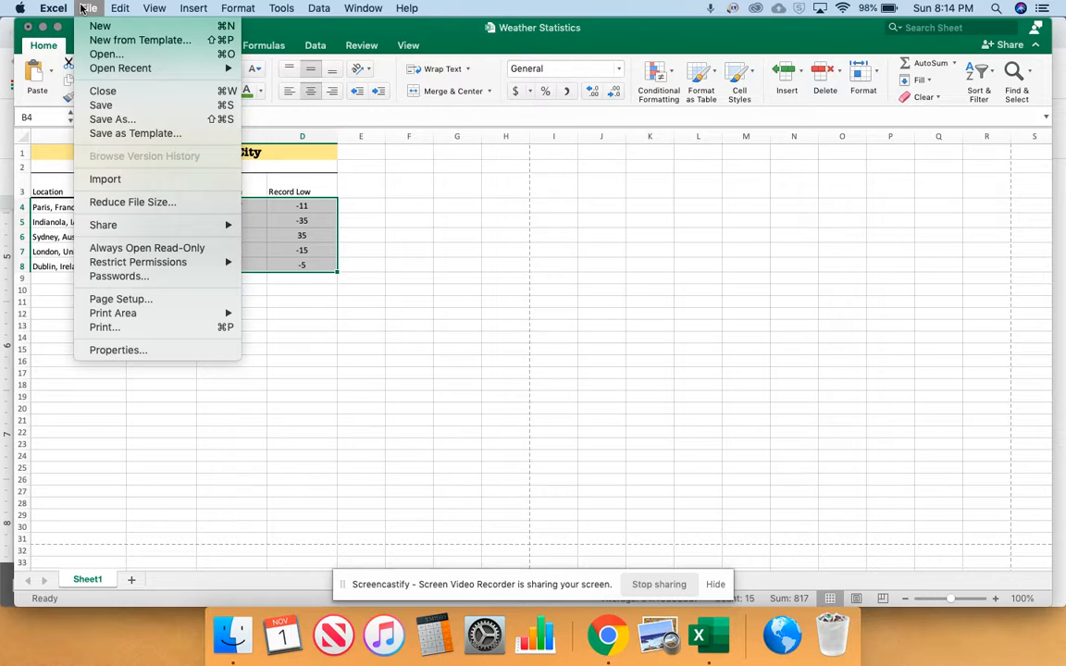
mouse_move(133, 314)
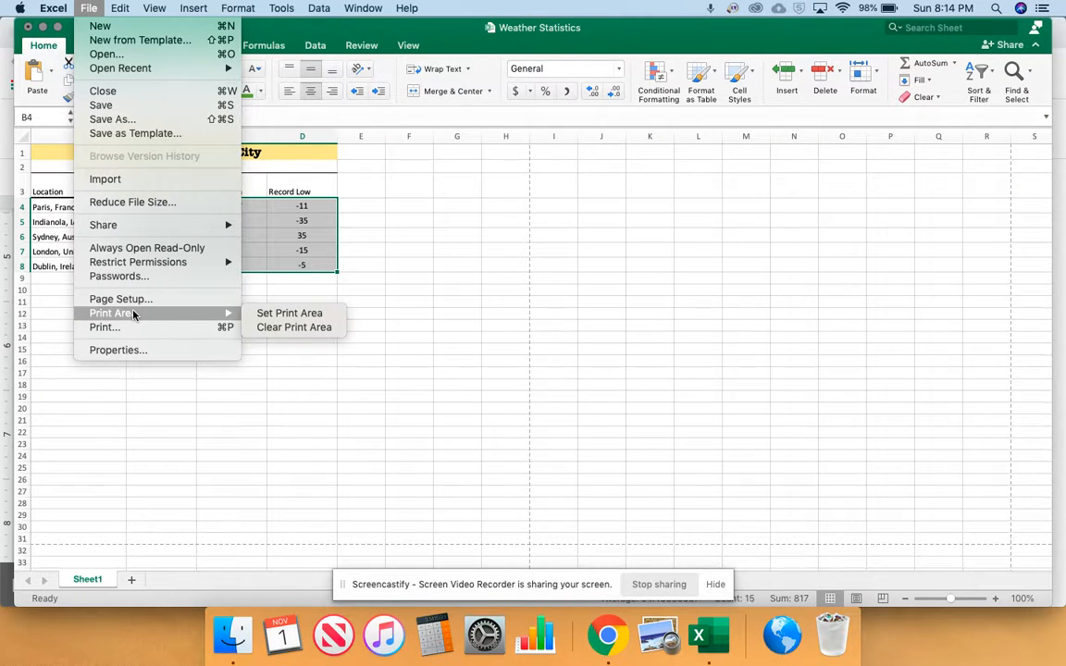
left_click(135, 120)
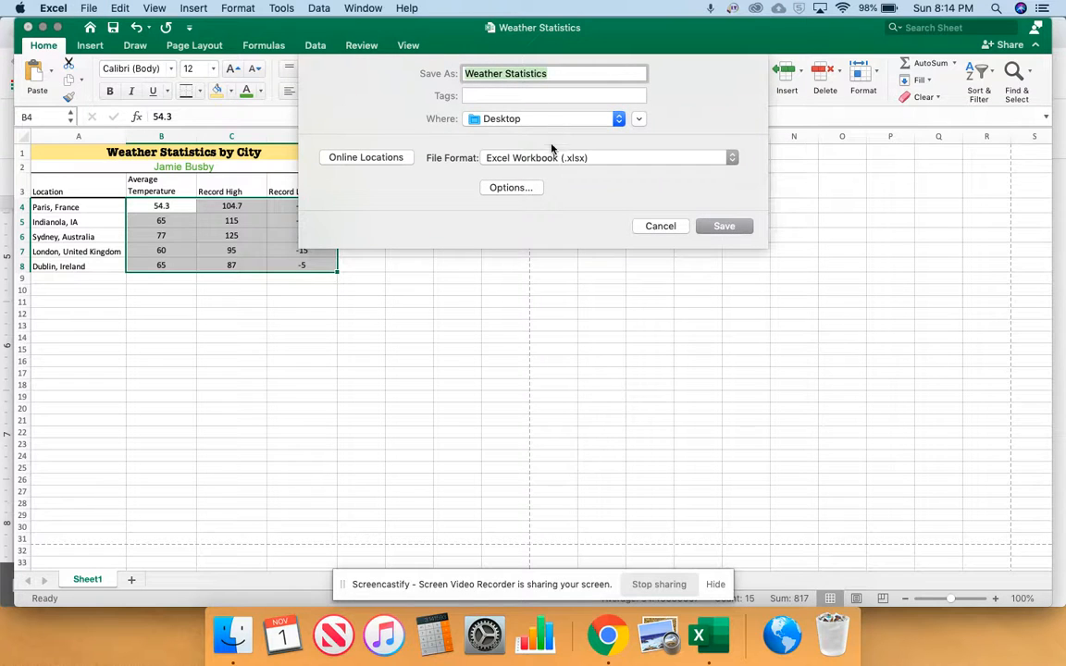
left_click(551, 159)
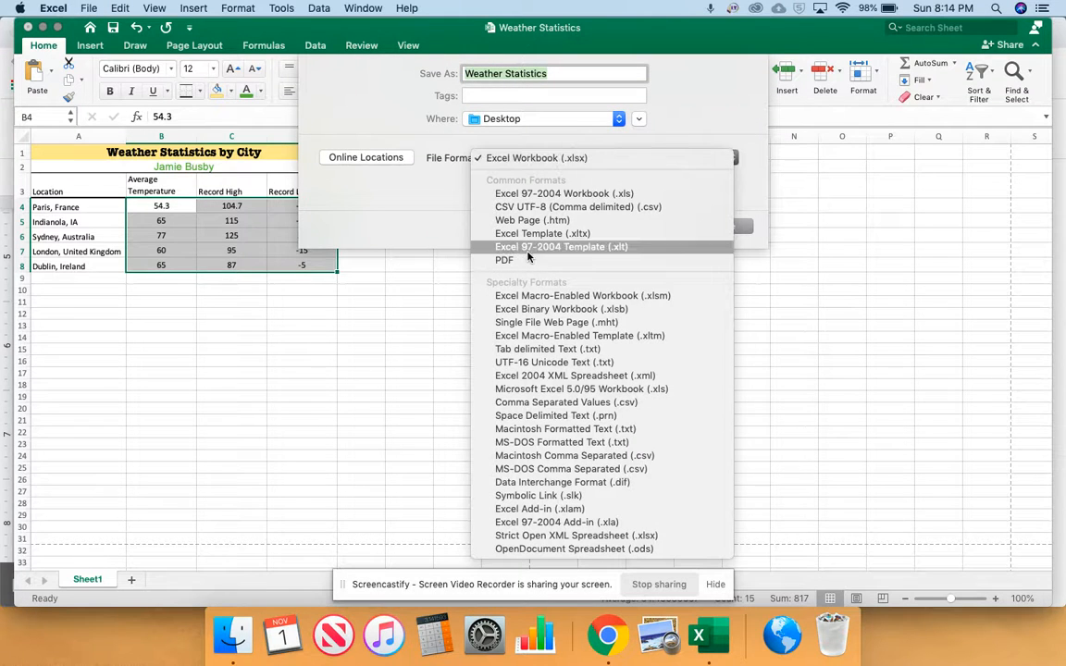
left_click(530, 249)
left_click(527, 159)
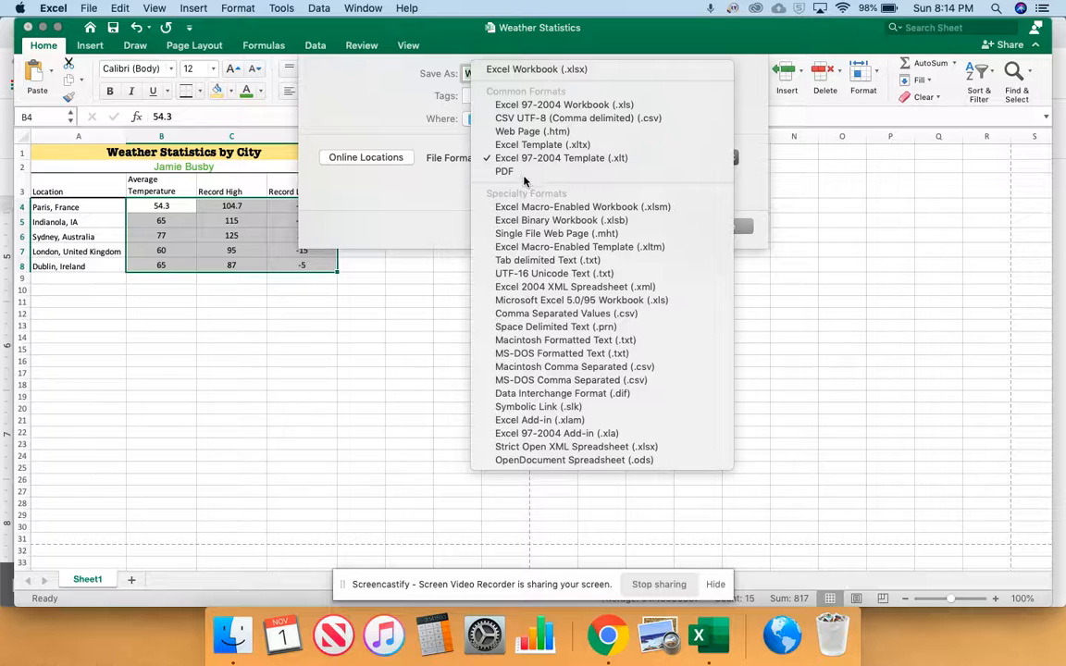
left_click(524, 172)
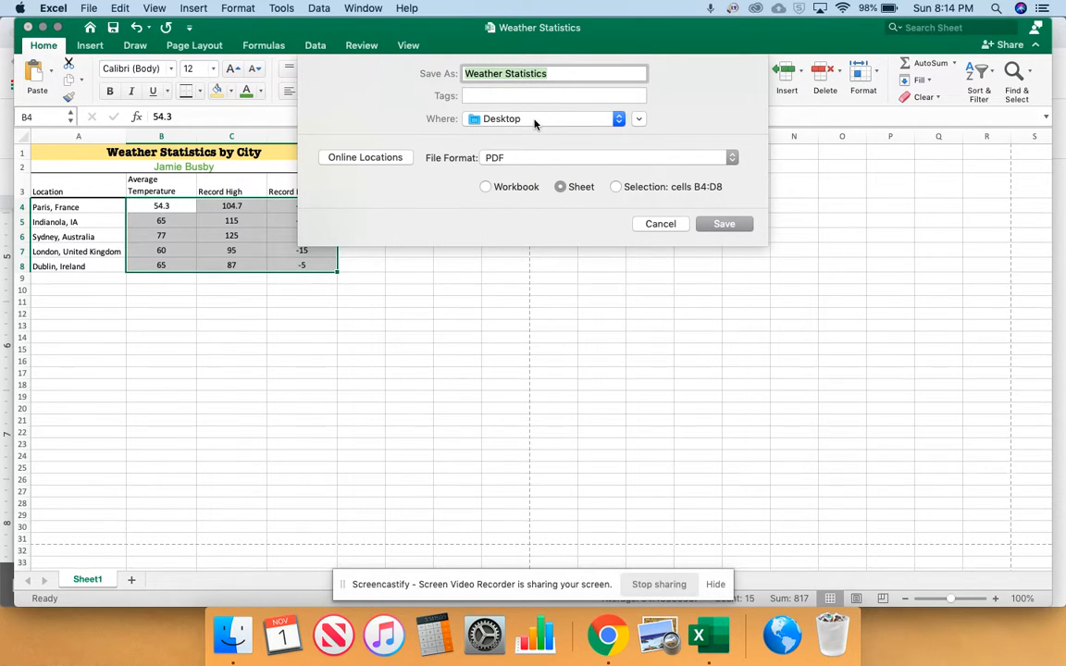
left_click(722, 224)
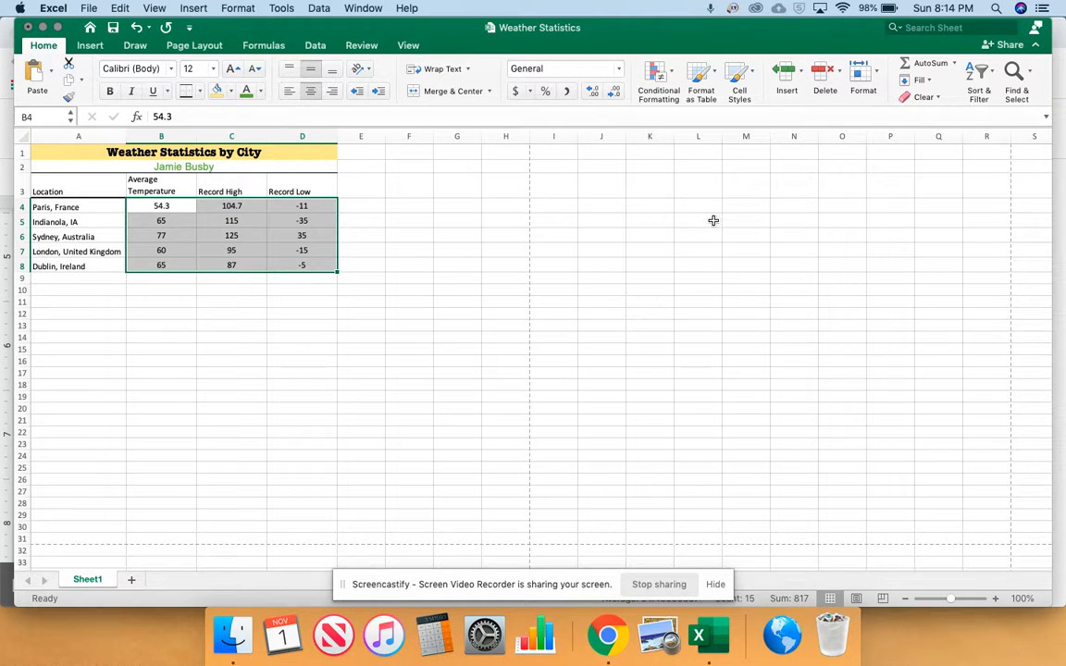
Minimize the Excel and Chrome windows, and open Weather Statistics.pdf from the desktop in Preview to check the table's page layout
left_click(43, 28)
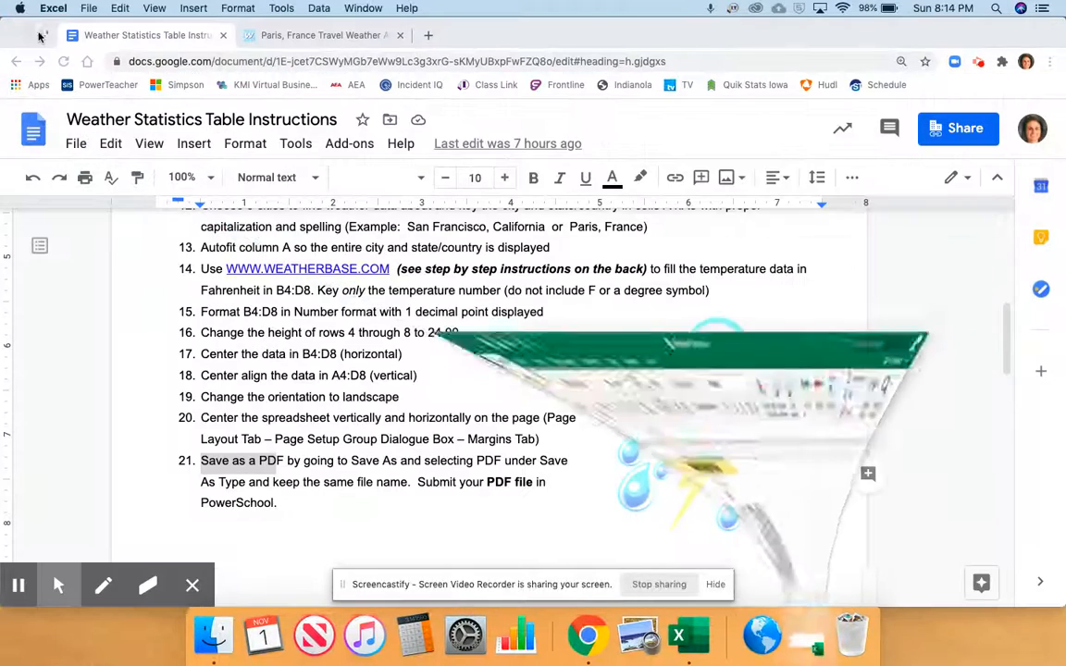
left_click(29, 36)
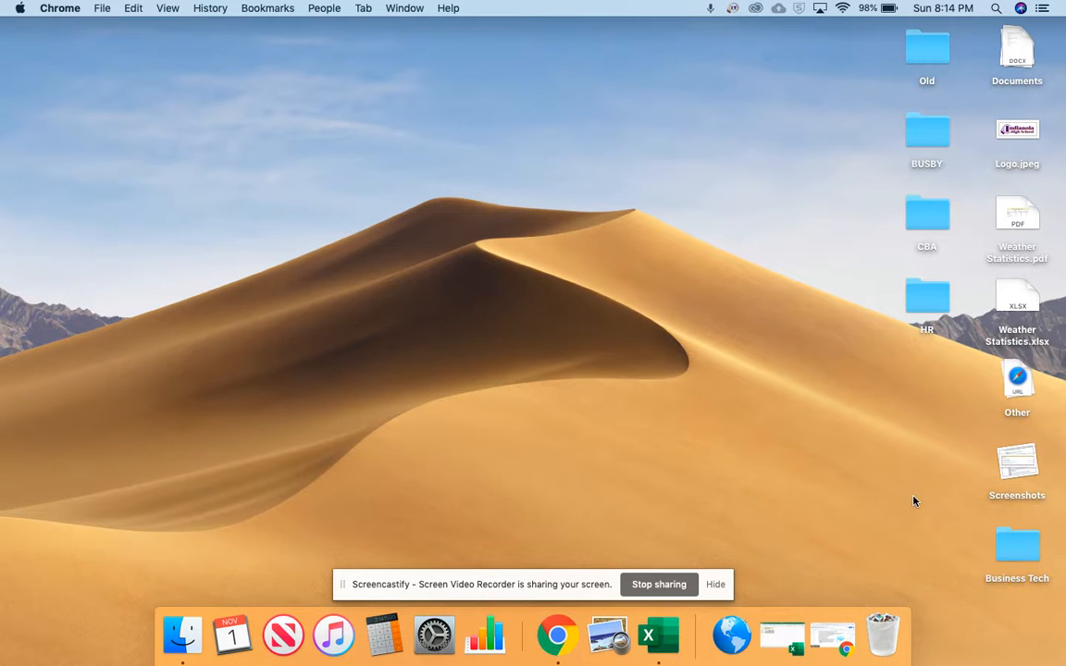
double_click(1013, 212)
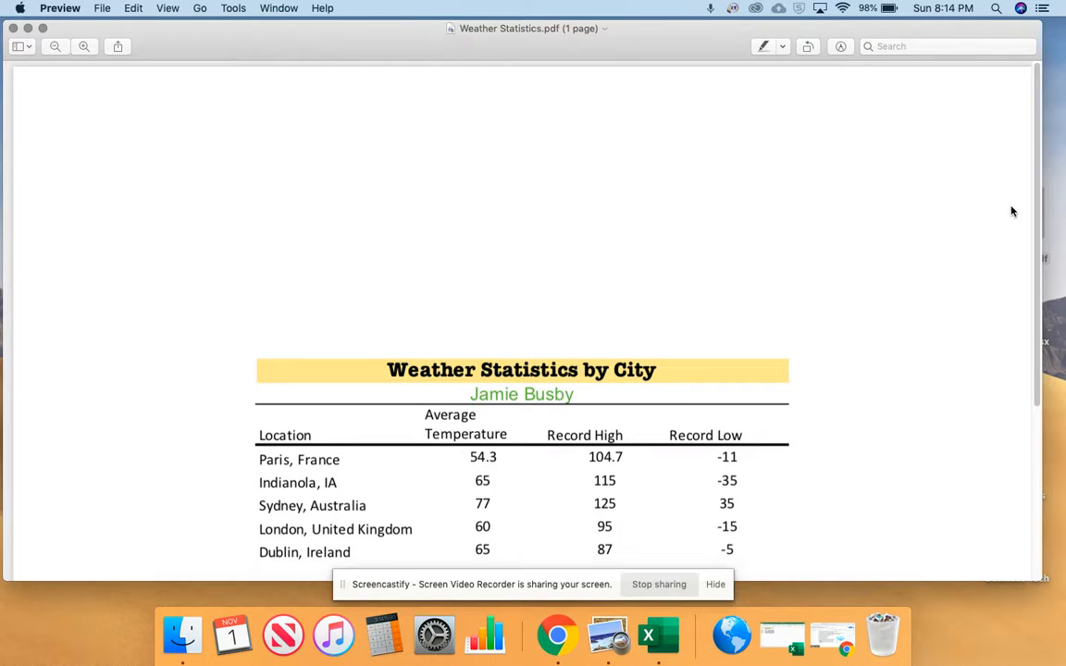
scroll(664, 244, "down", 5)
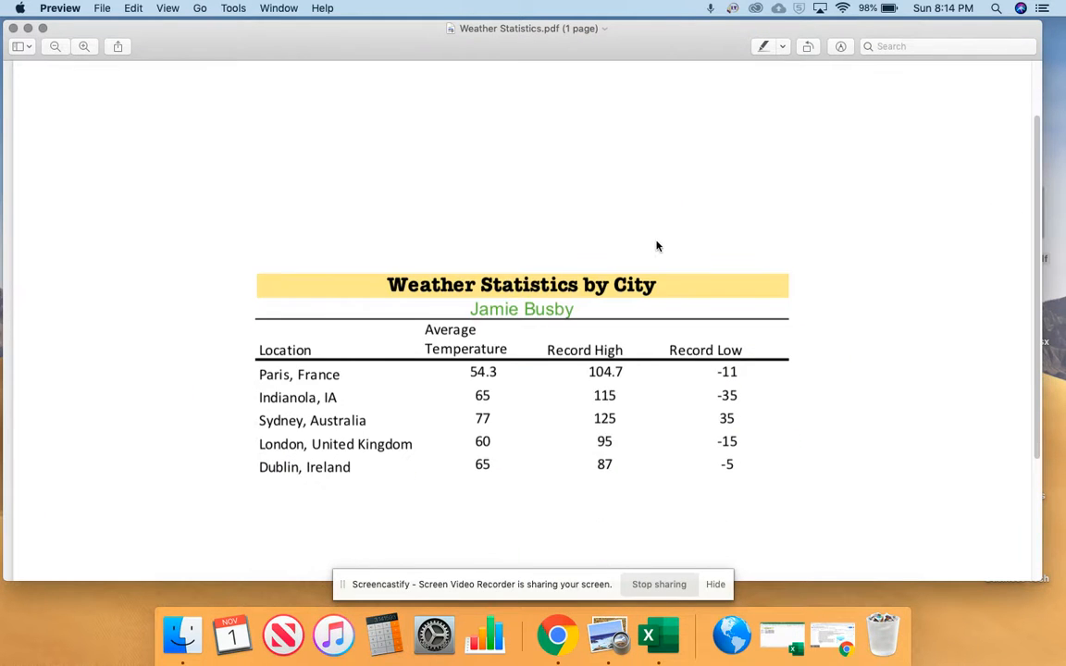